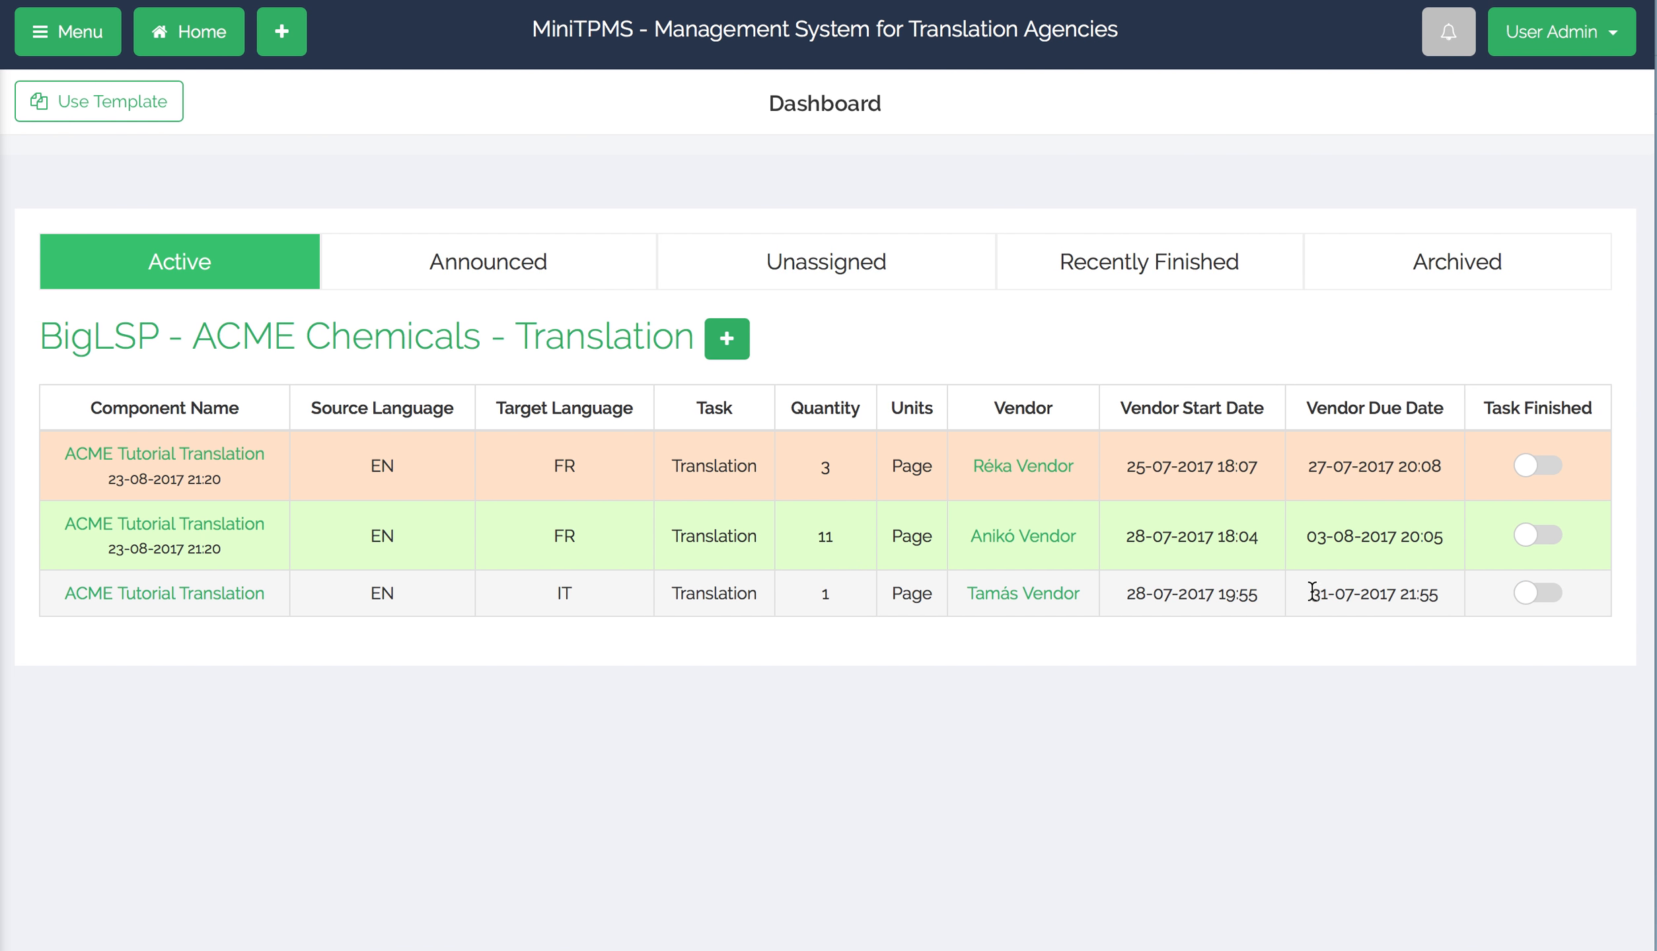
pyautogui.moveTo(1312, 594); pyautogui.dragTo(1394, 598)
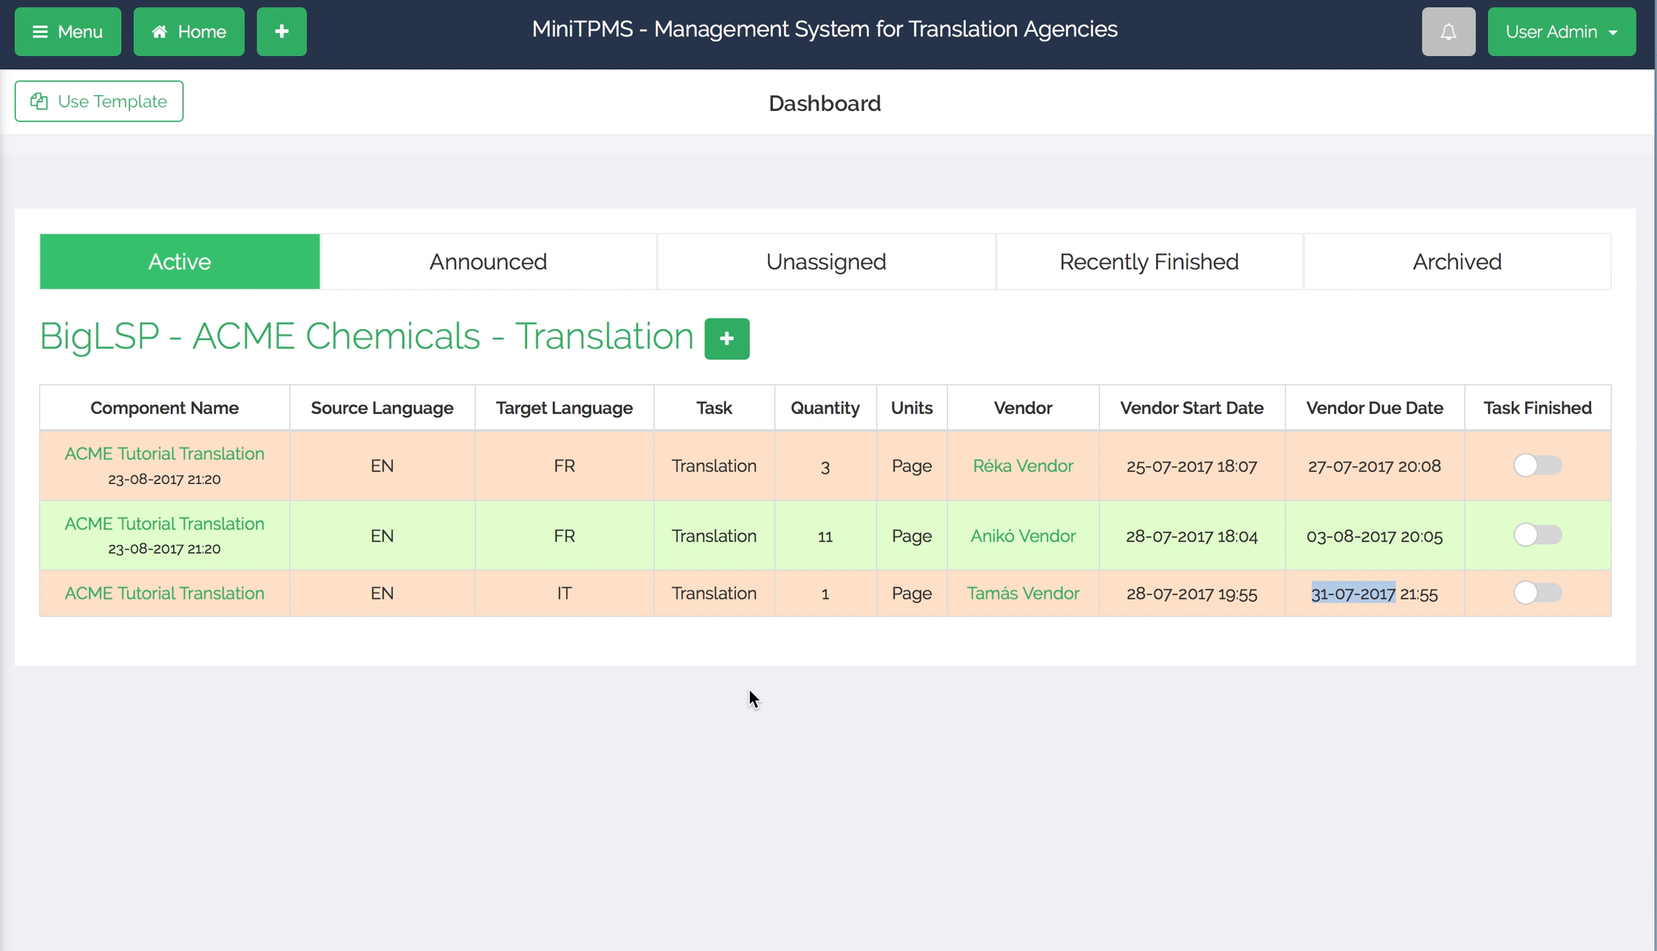
# Start a new component in the BigLSP - ACME Chemicals - Translation project and name it "Guided Tour translation".
pyautogui.click(730, 345)
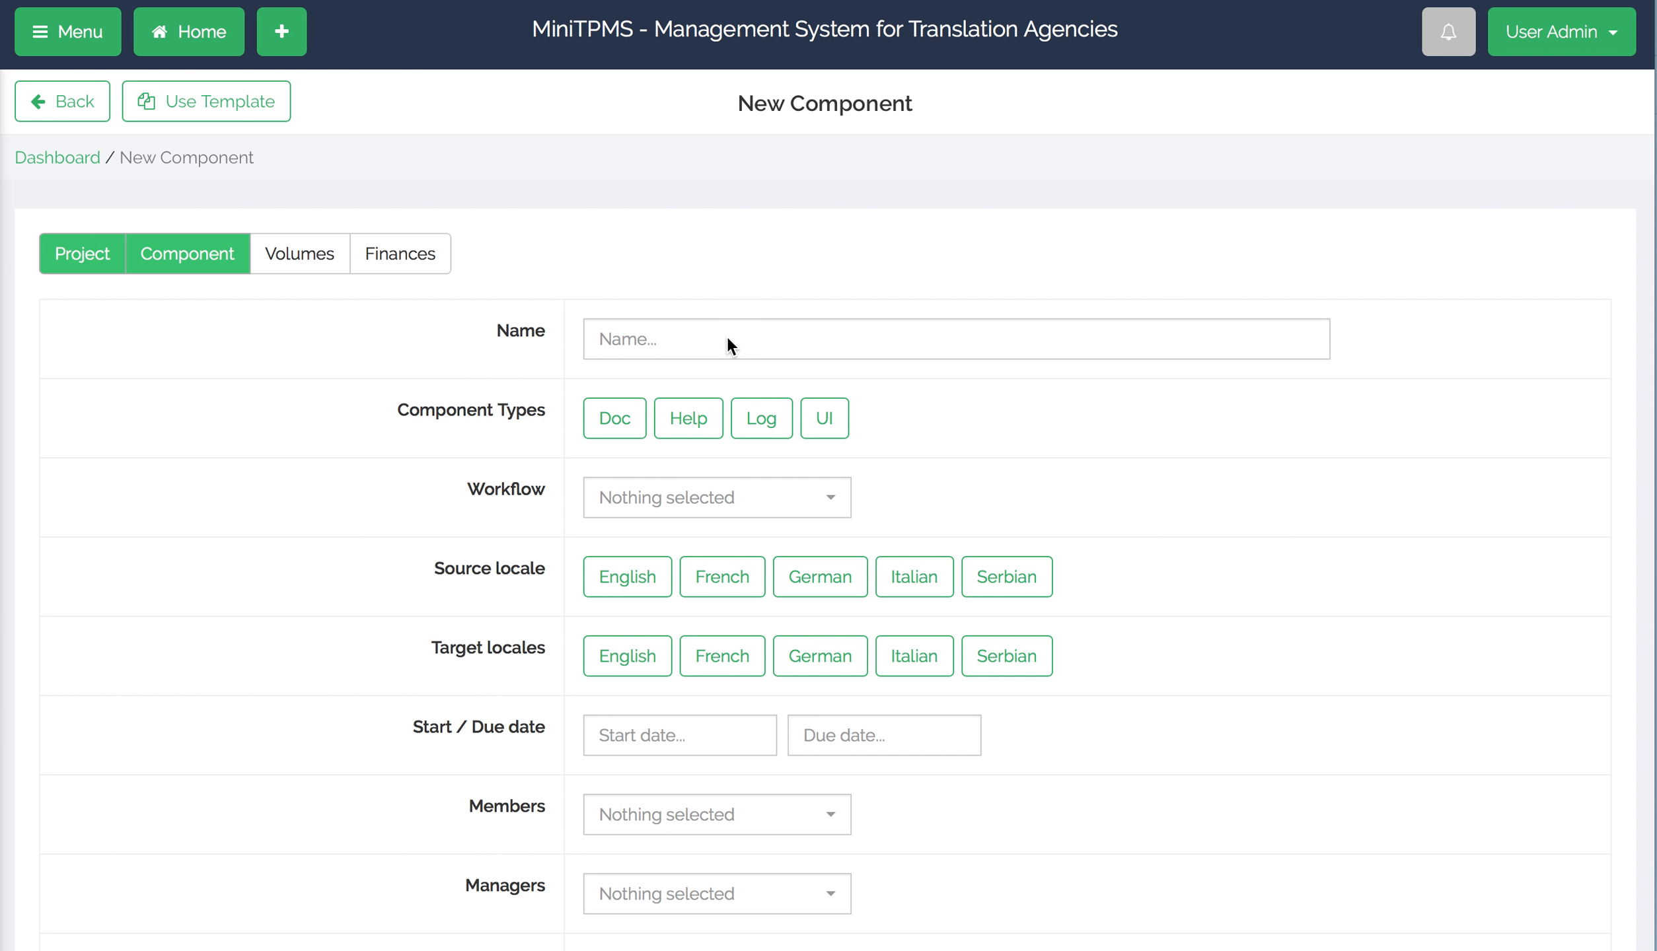
pyautogui.click(792, 337)
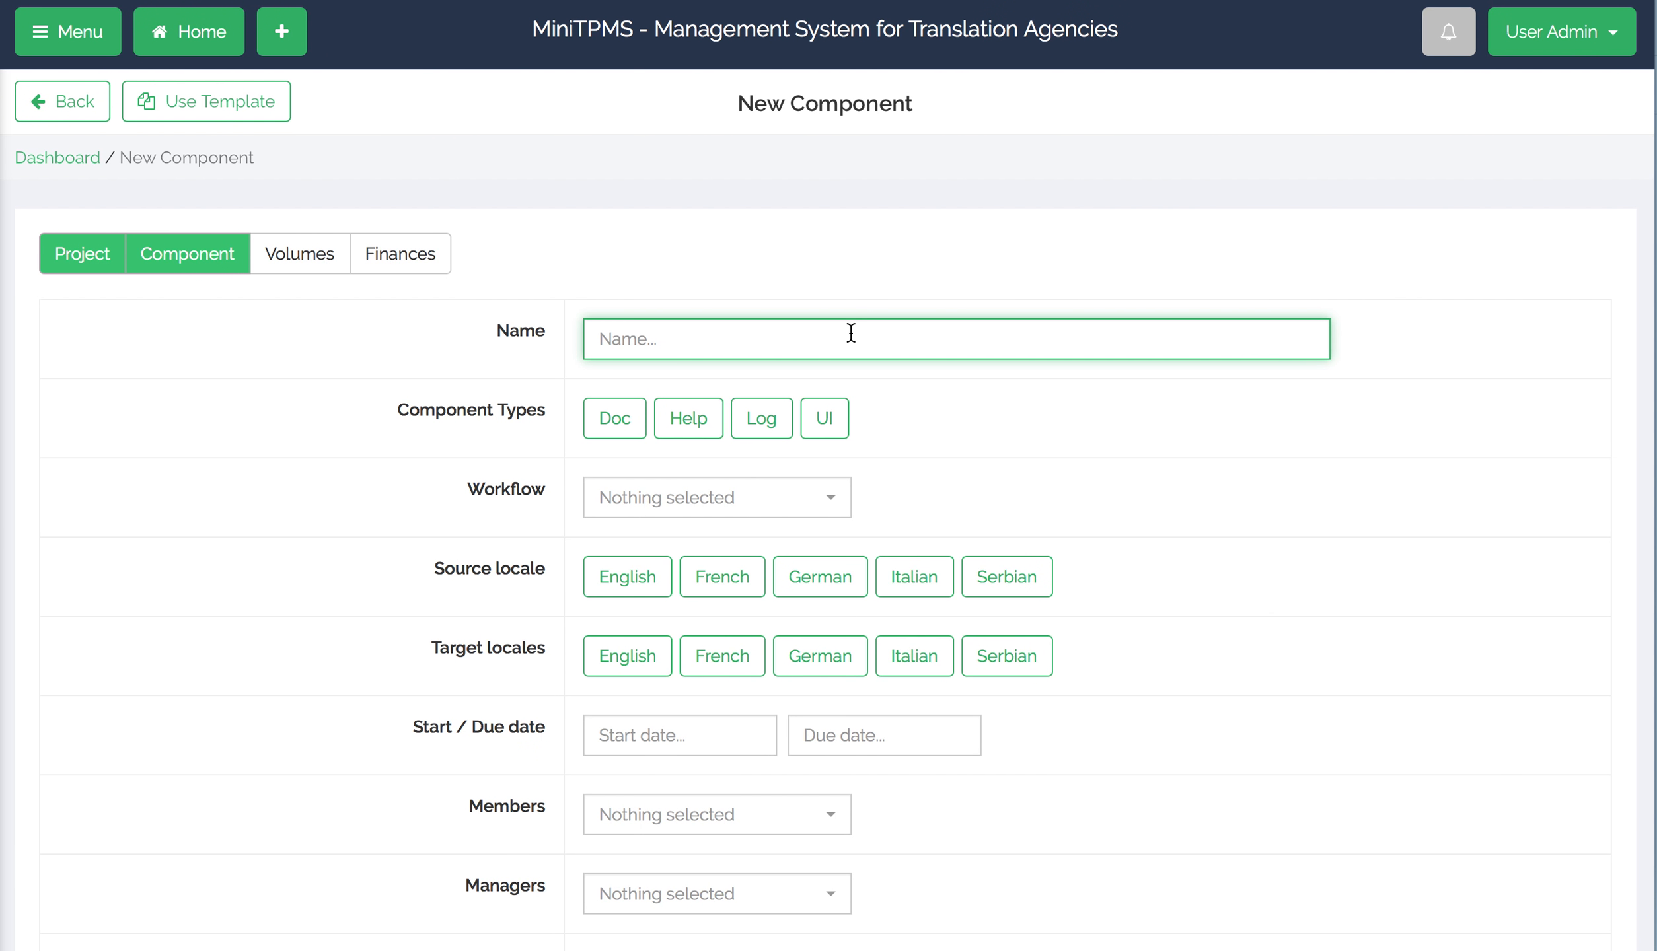
pyautogui.write('Guided Tour translation')
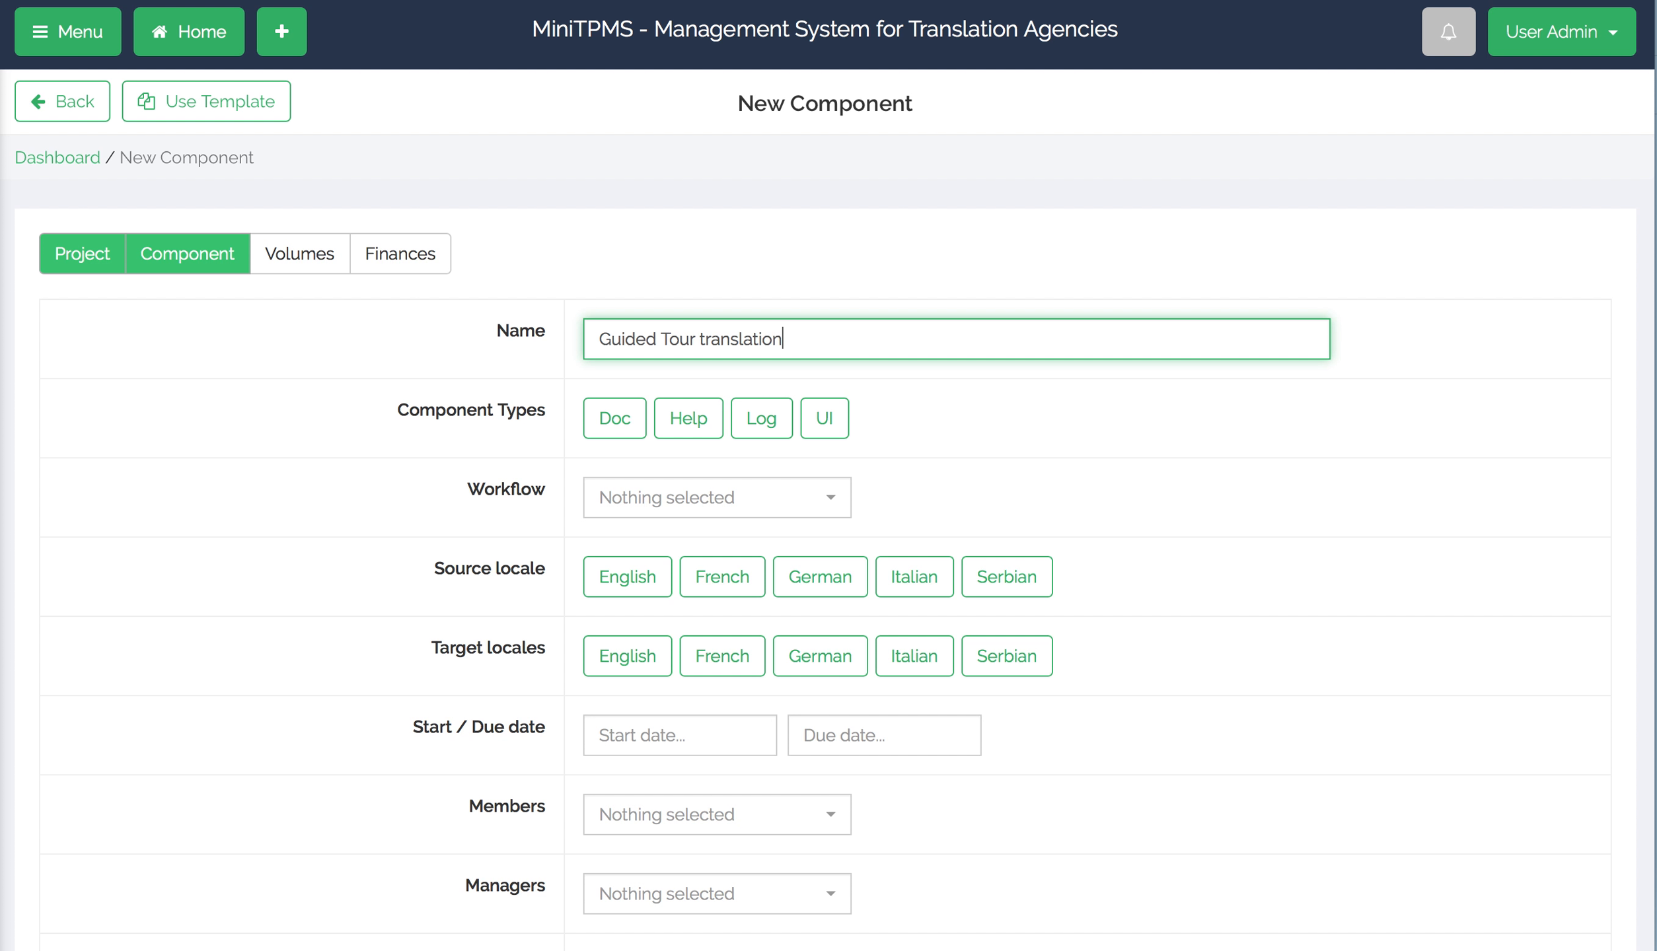
# Set the component type to Doc only and choose the Translation (Translation) workflow.
pyautogui.click(621, 418)
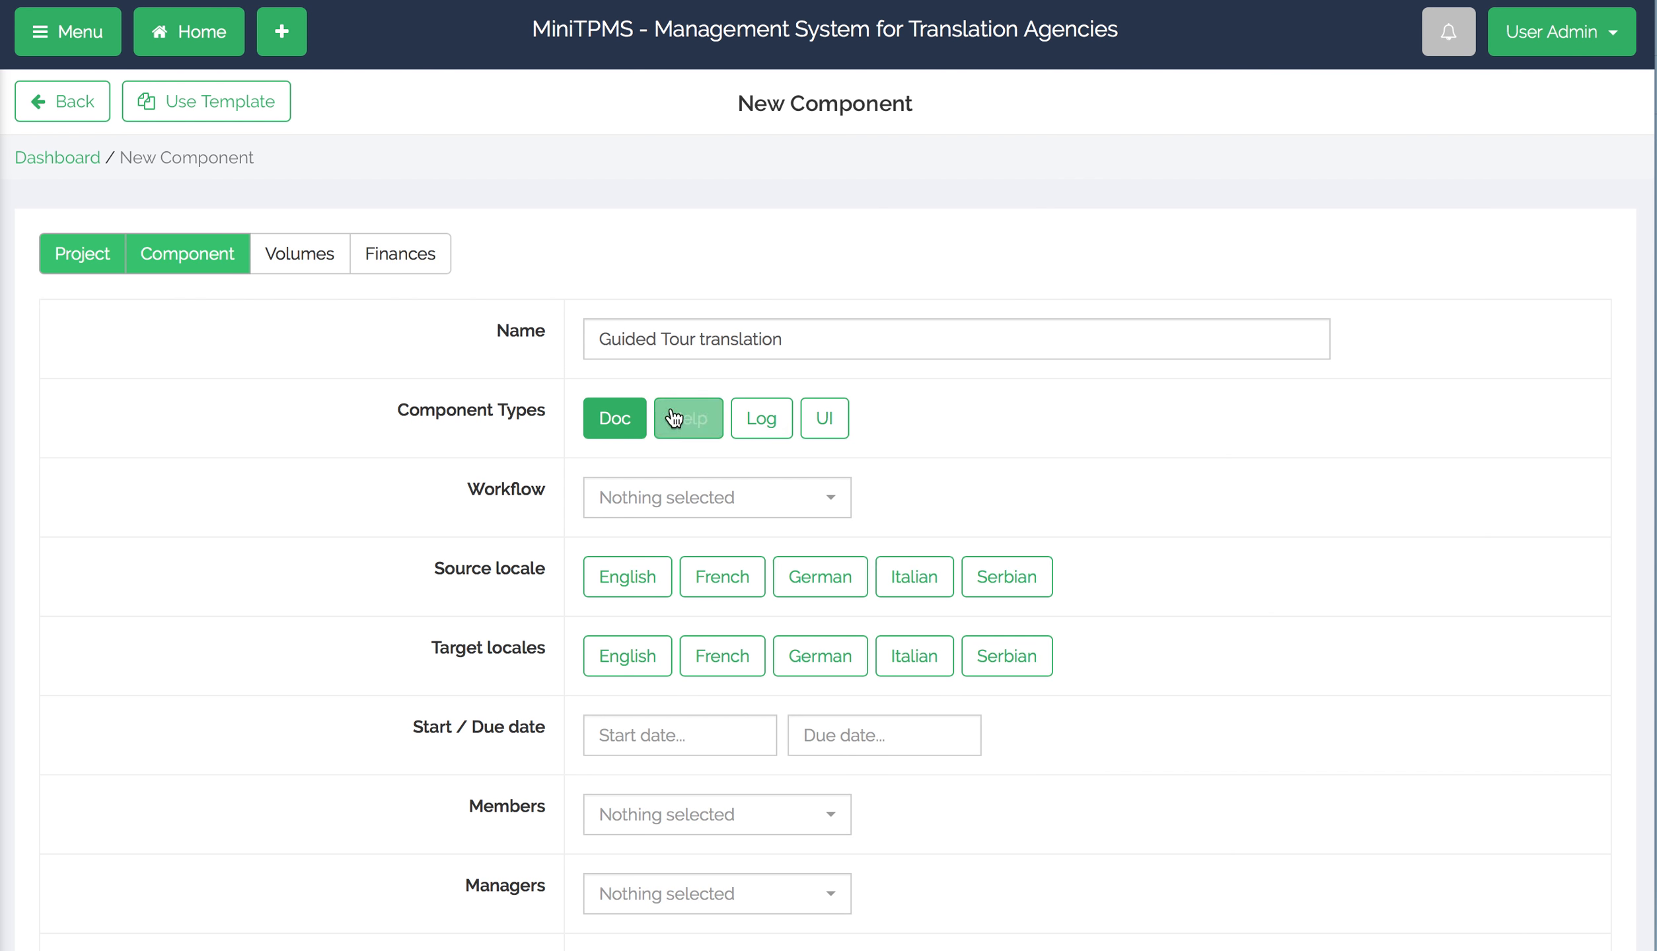
pyautogui.click(680, 428)
pyautogui.click(758, 422)
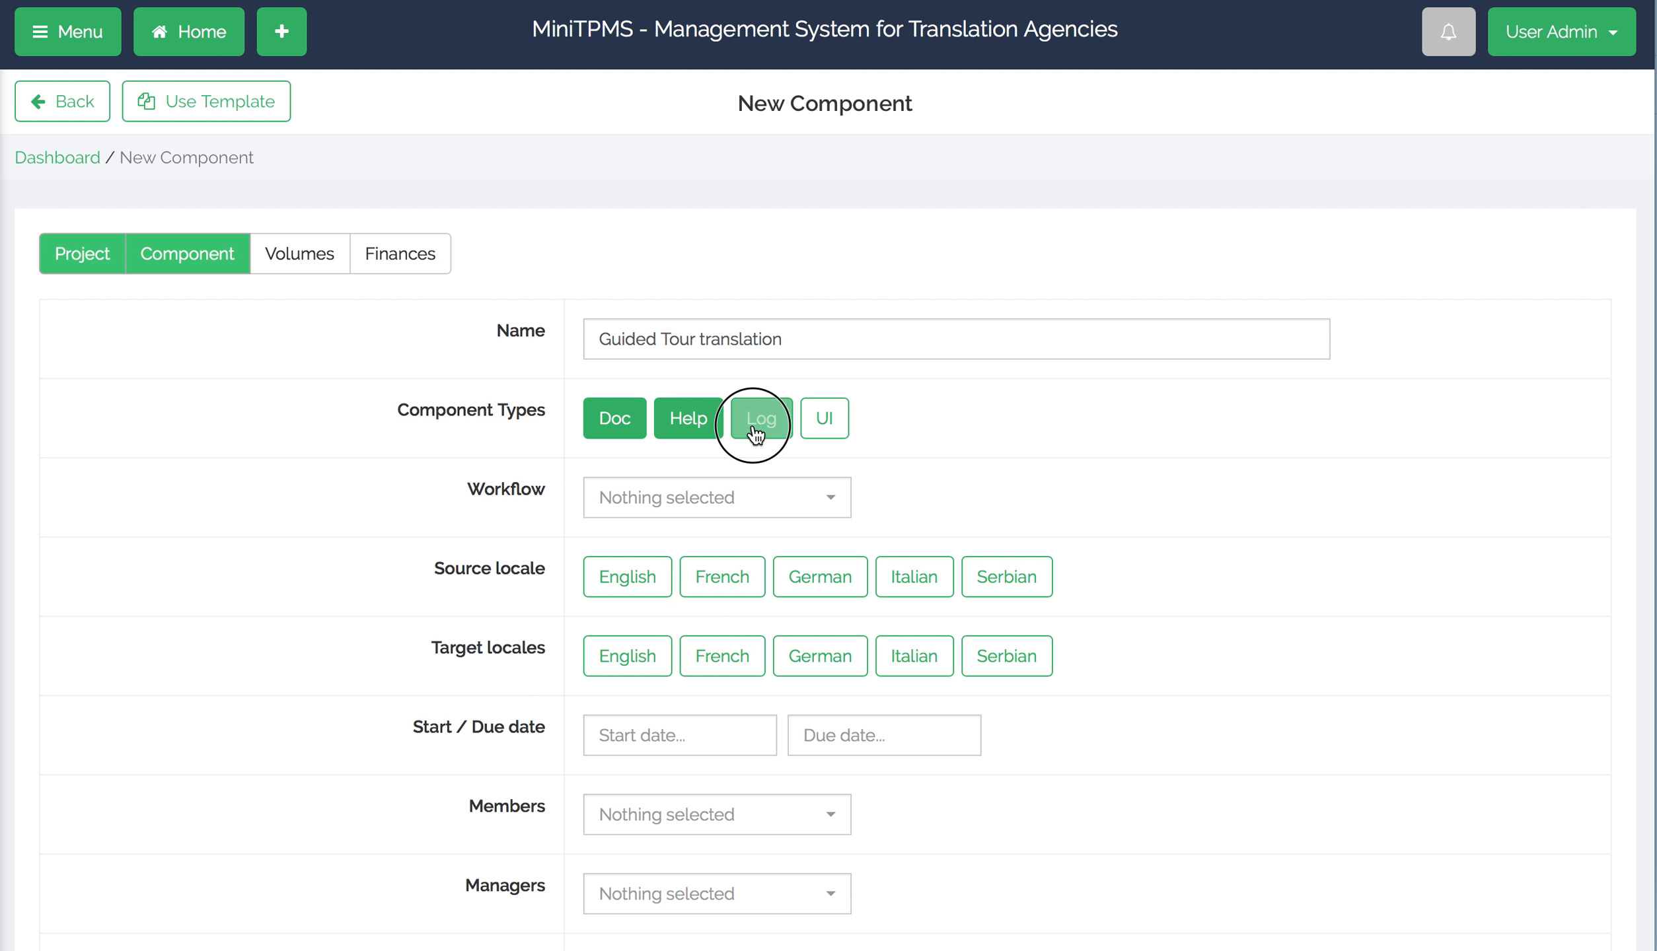
pyautogui.click(763, 429)
pyautogui.click(687, 420)
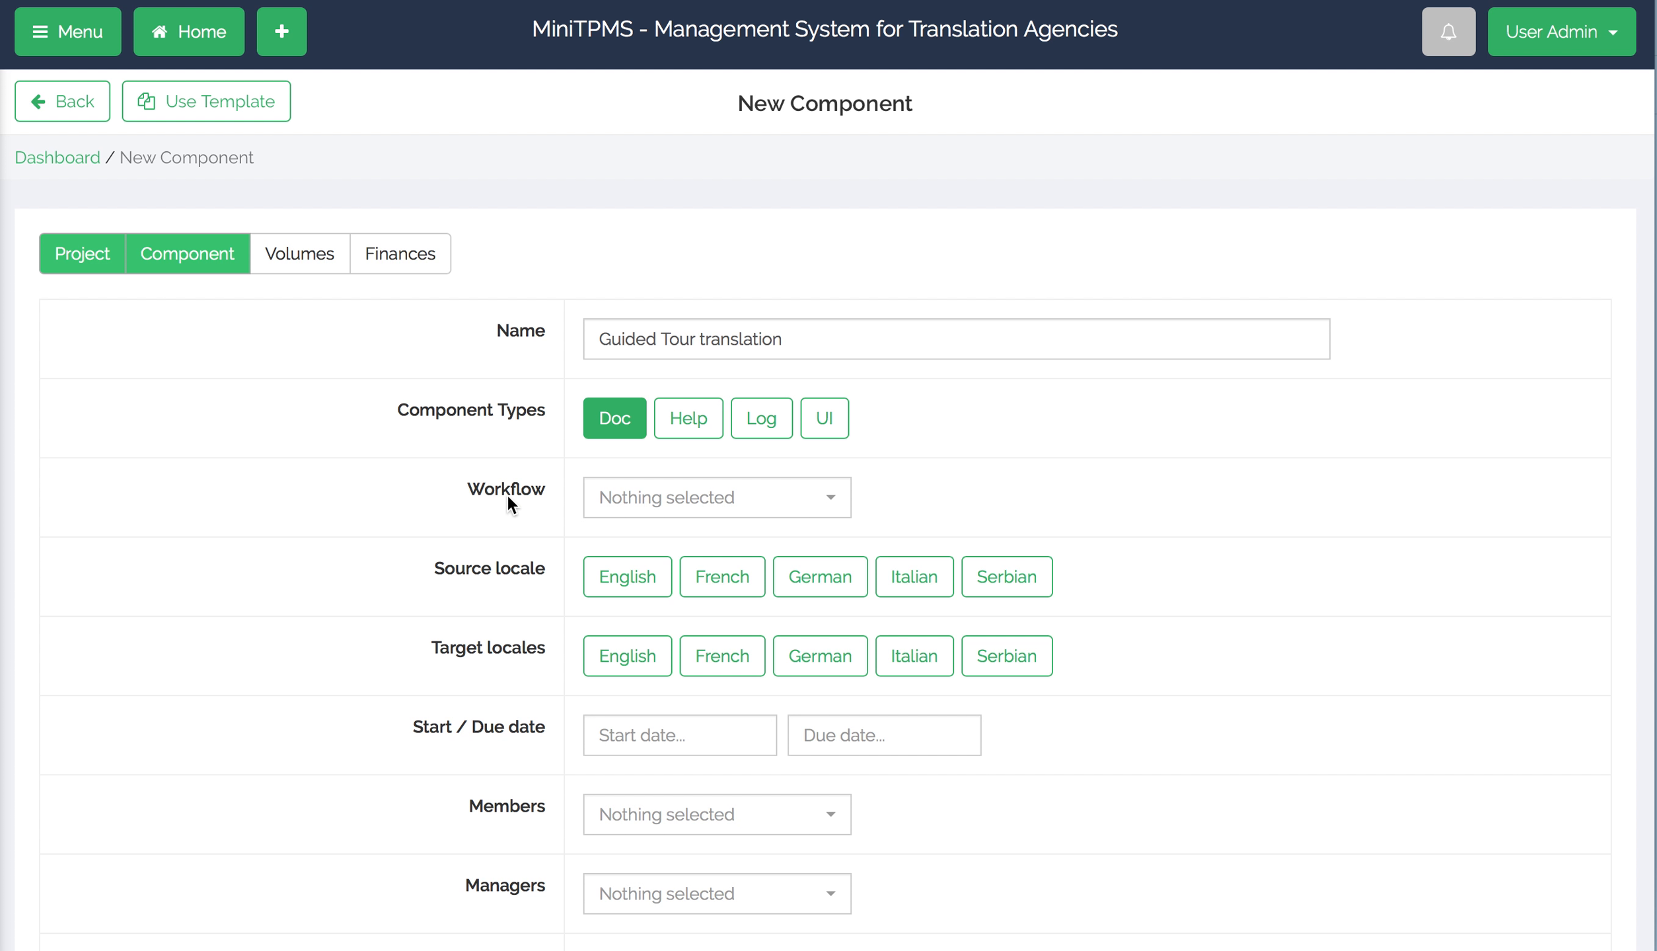
pyautogui.click(828, 504)
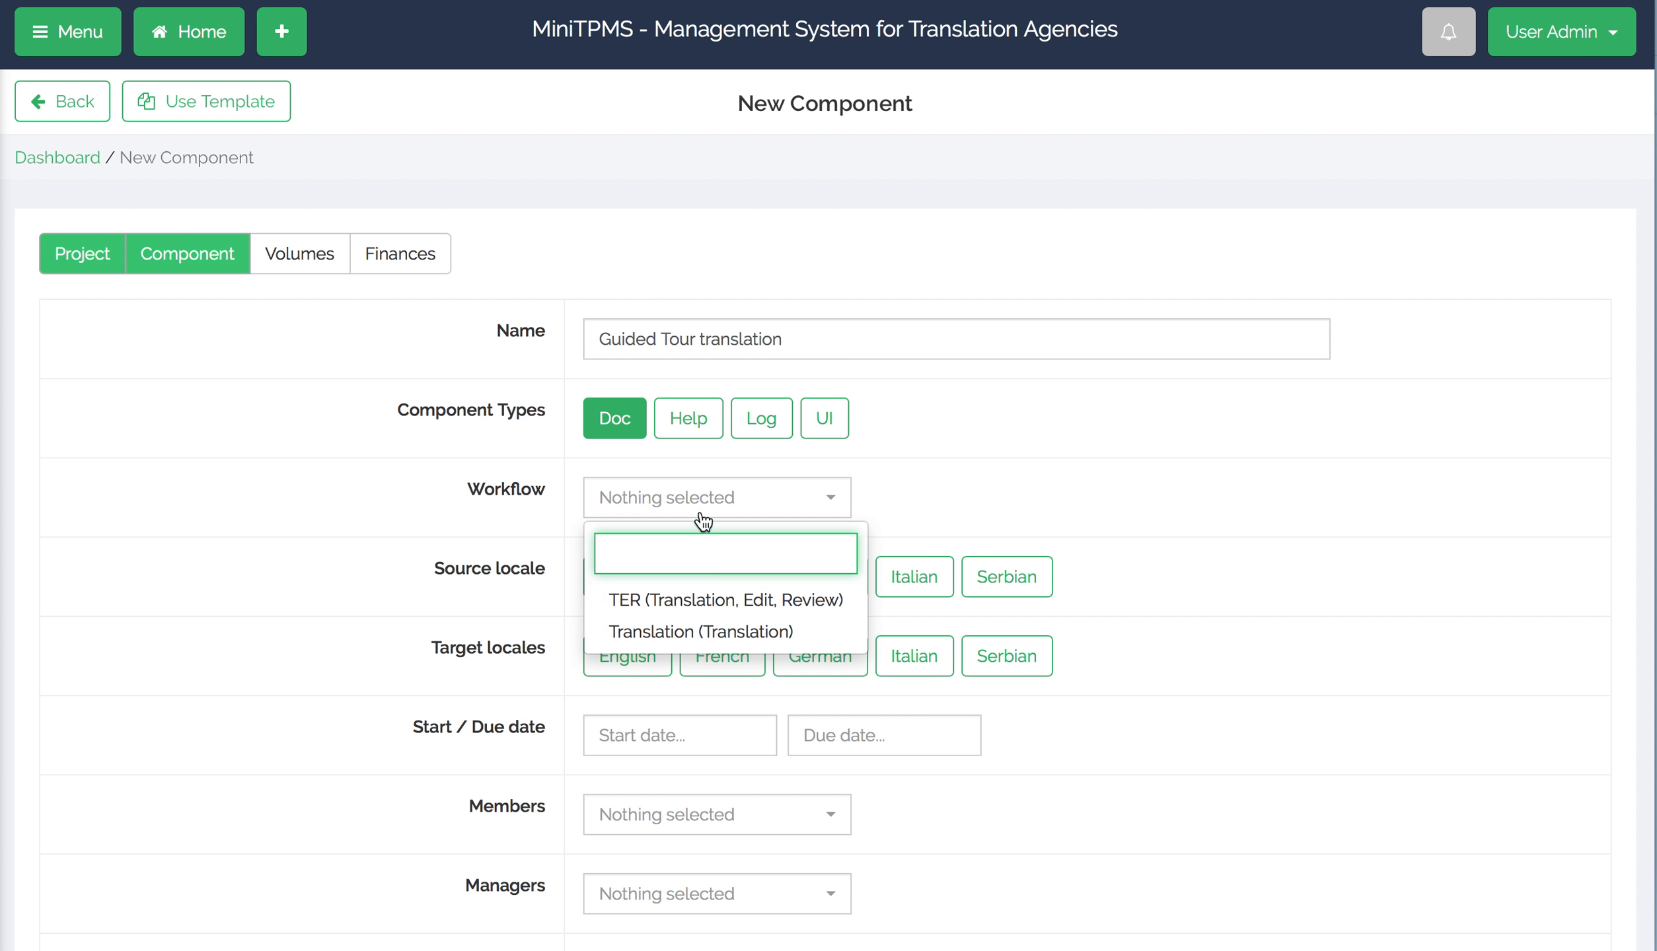
pyautogui.click(671, 634)
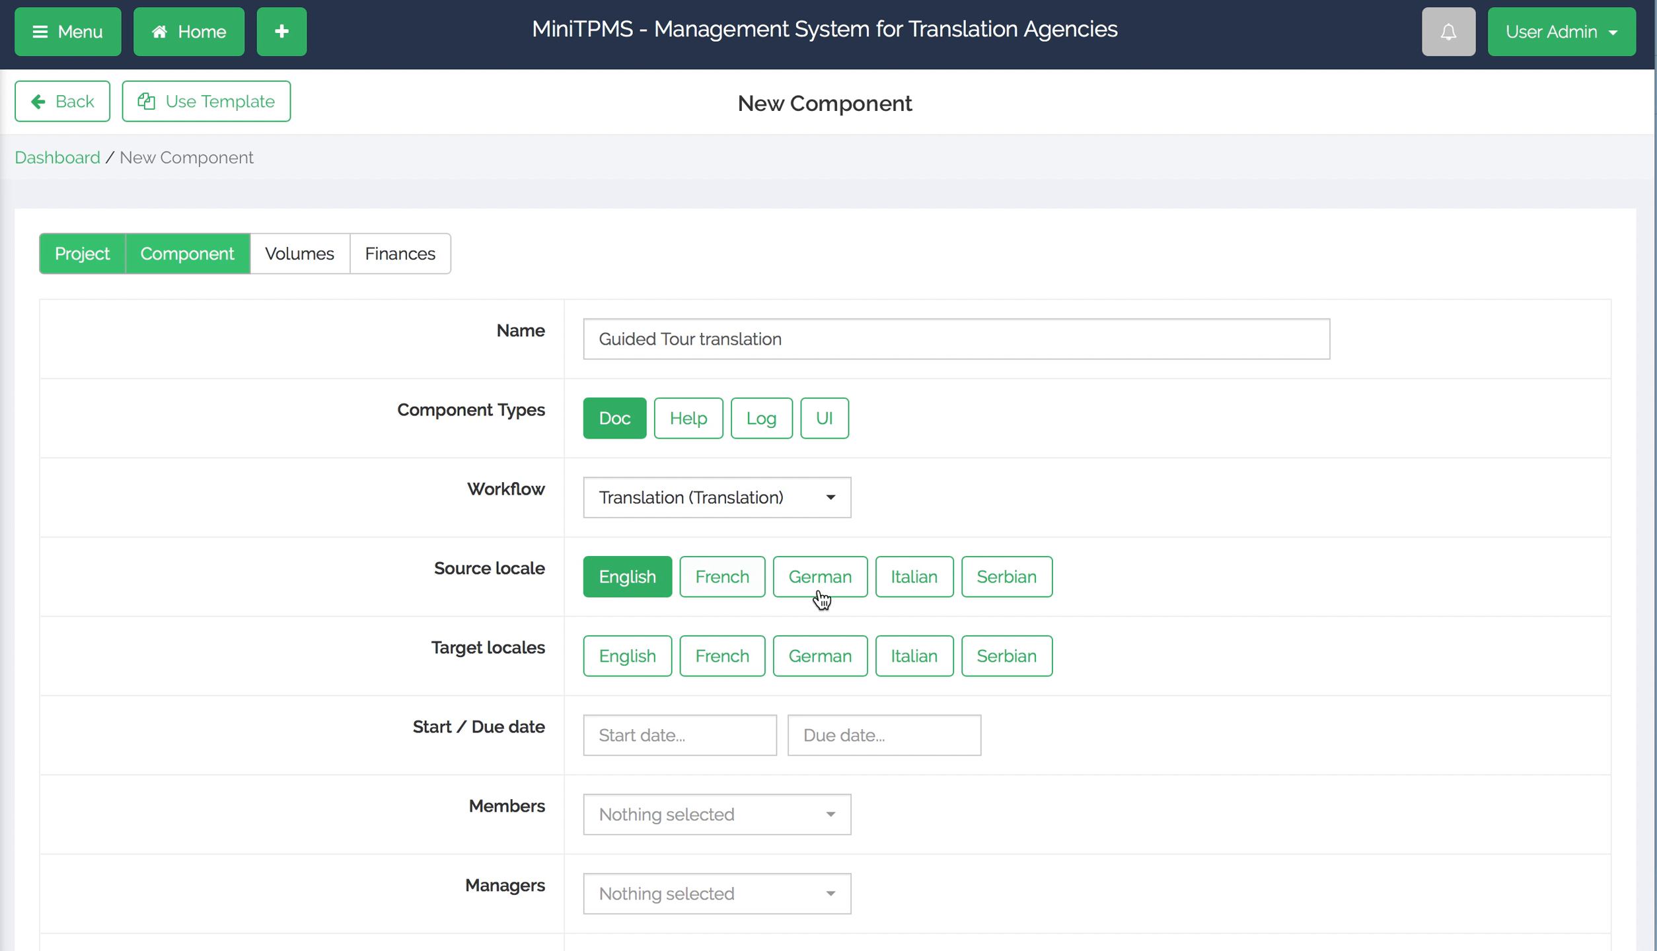
# Set the component's source locale to English and its target locale to French only.
pyautogui.click(737, 582)
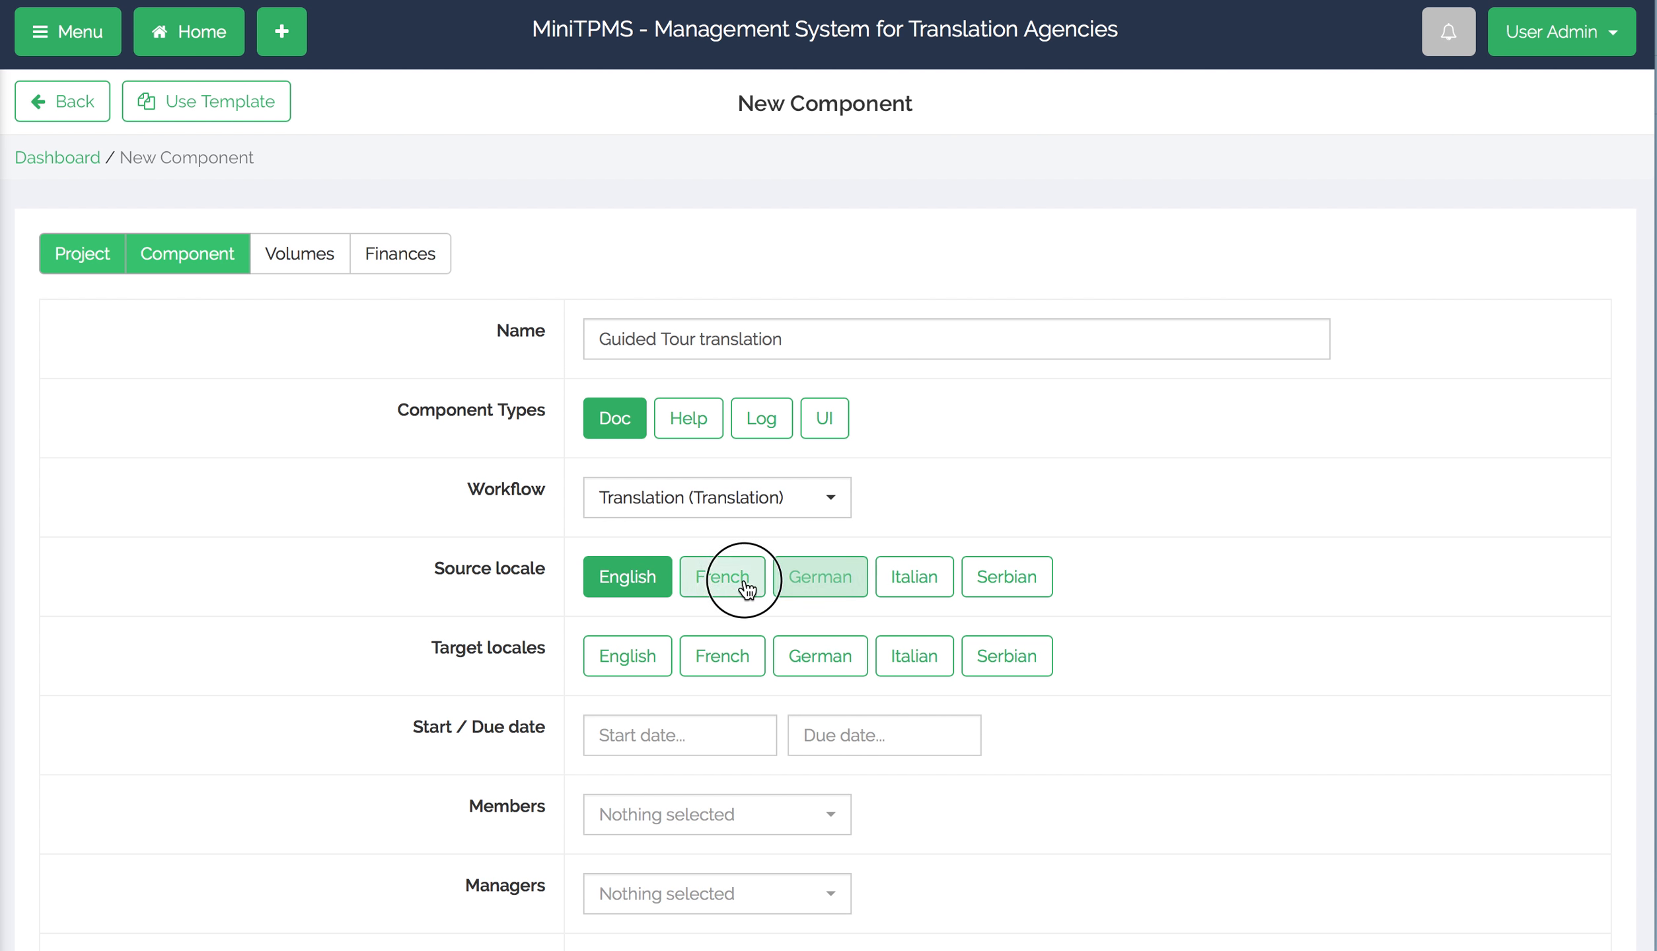
pyautogui.click(932, 580)
pyautogui.click(824, 580)
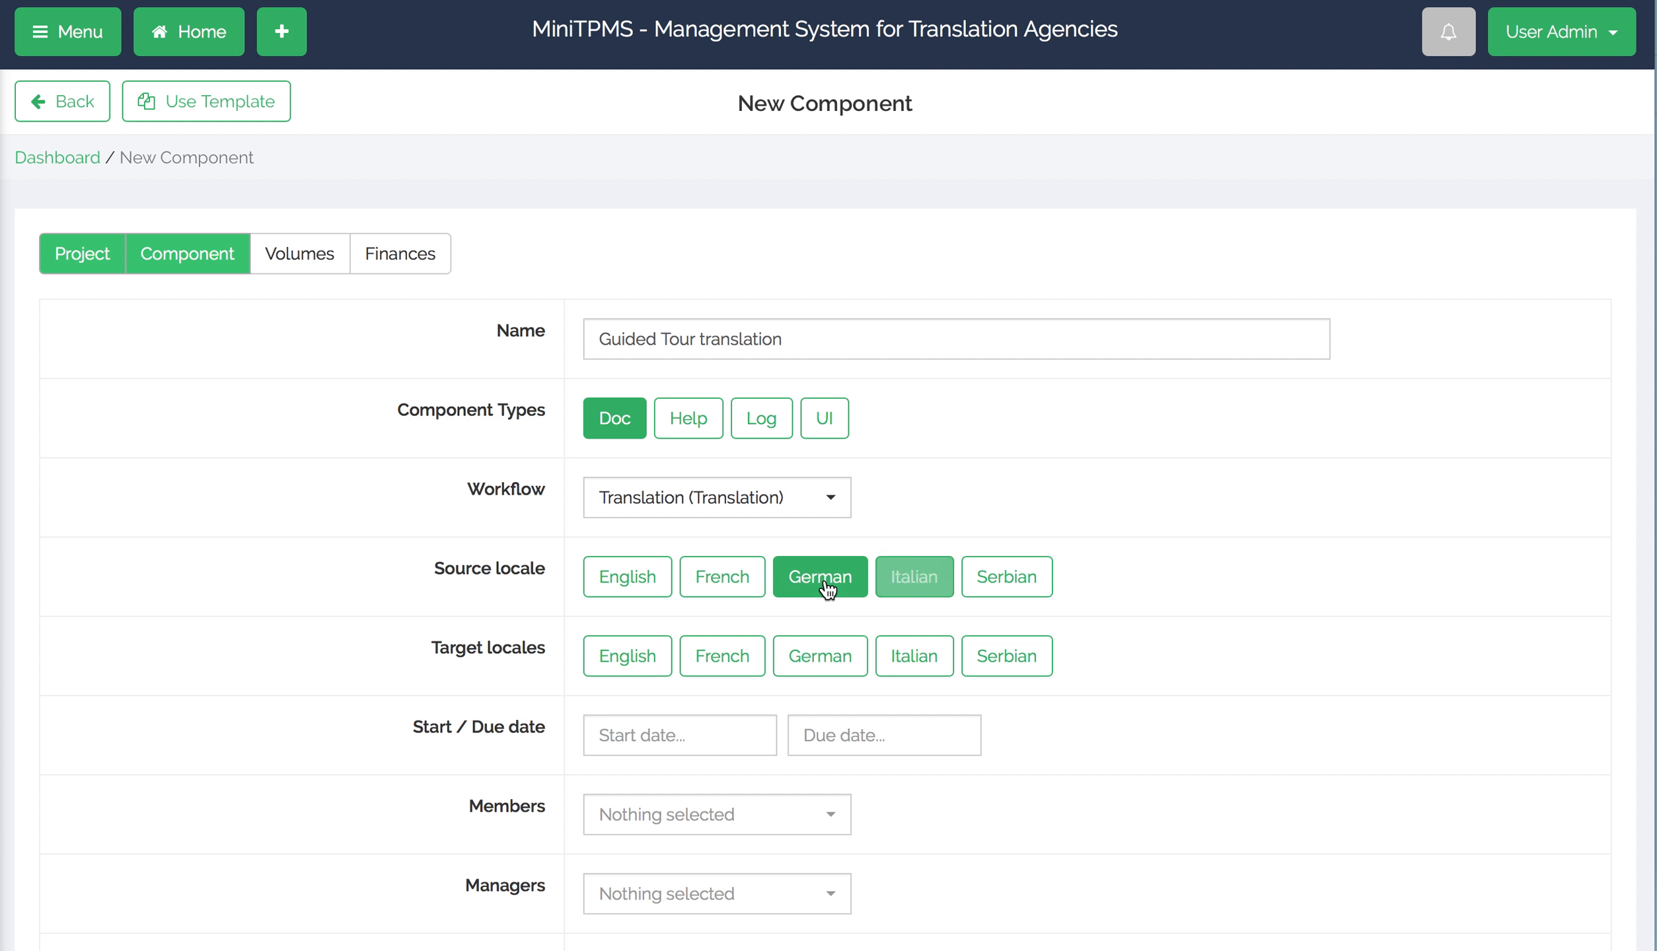
pyautogui.click(620, 586)
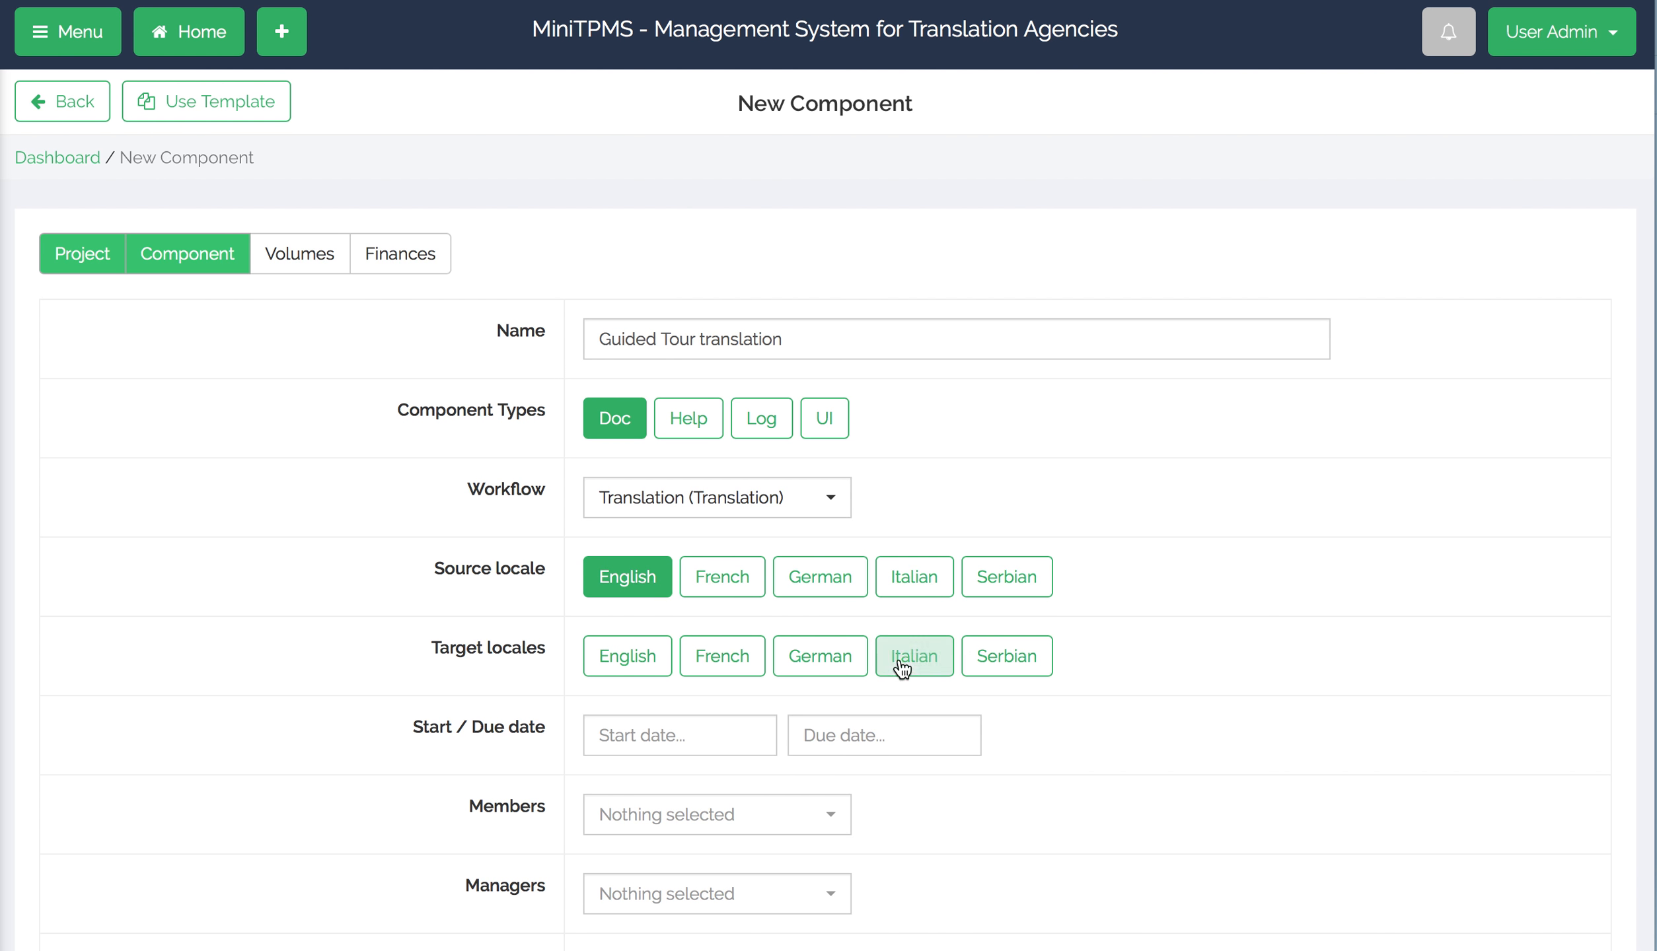
pyautogui.click(657, 668)
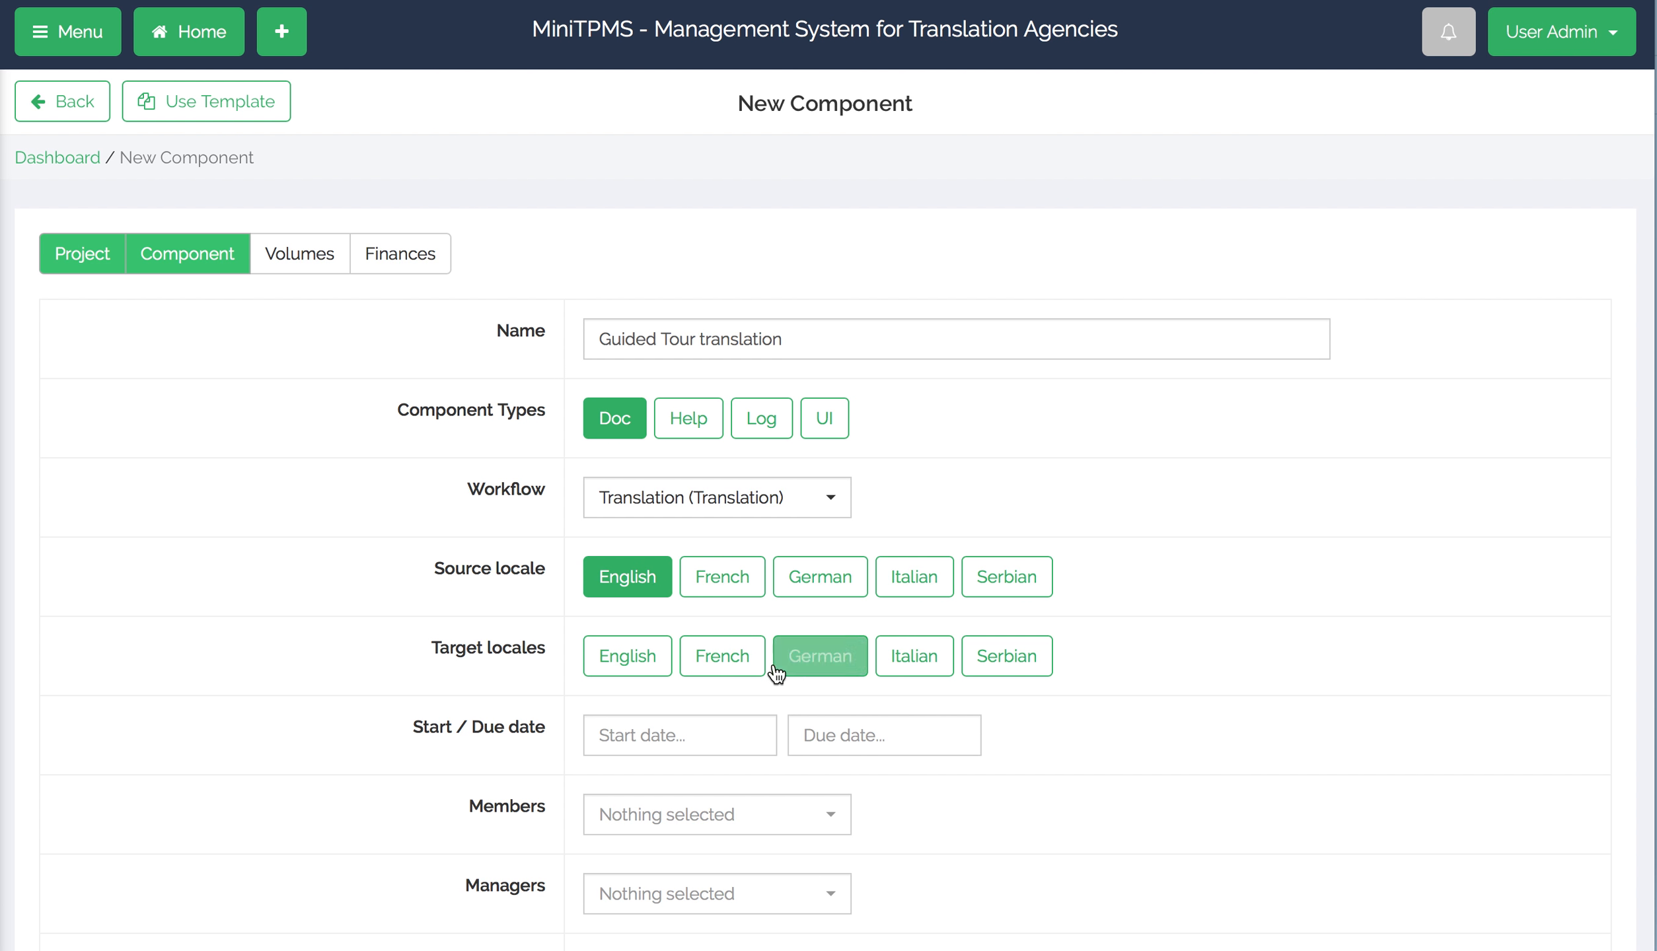
pyautogui.click(736, 659)
pyautogui.click(931, 666)
pyautogui.click(797, 659)
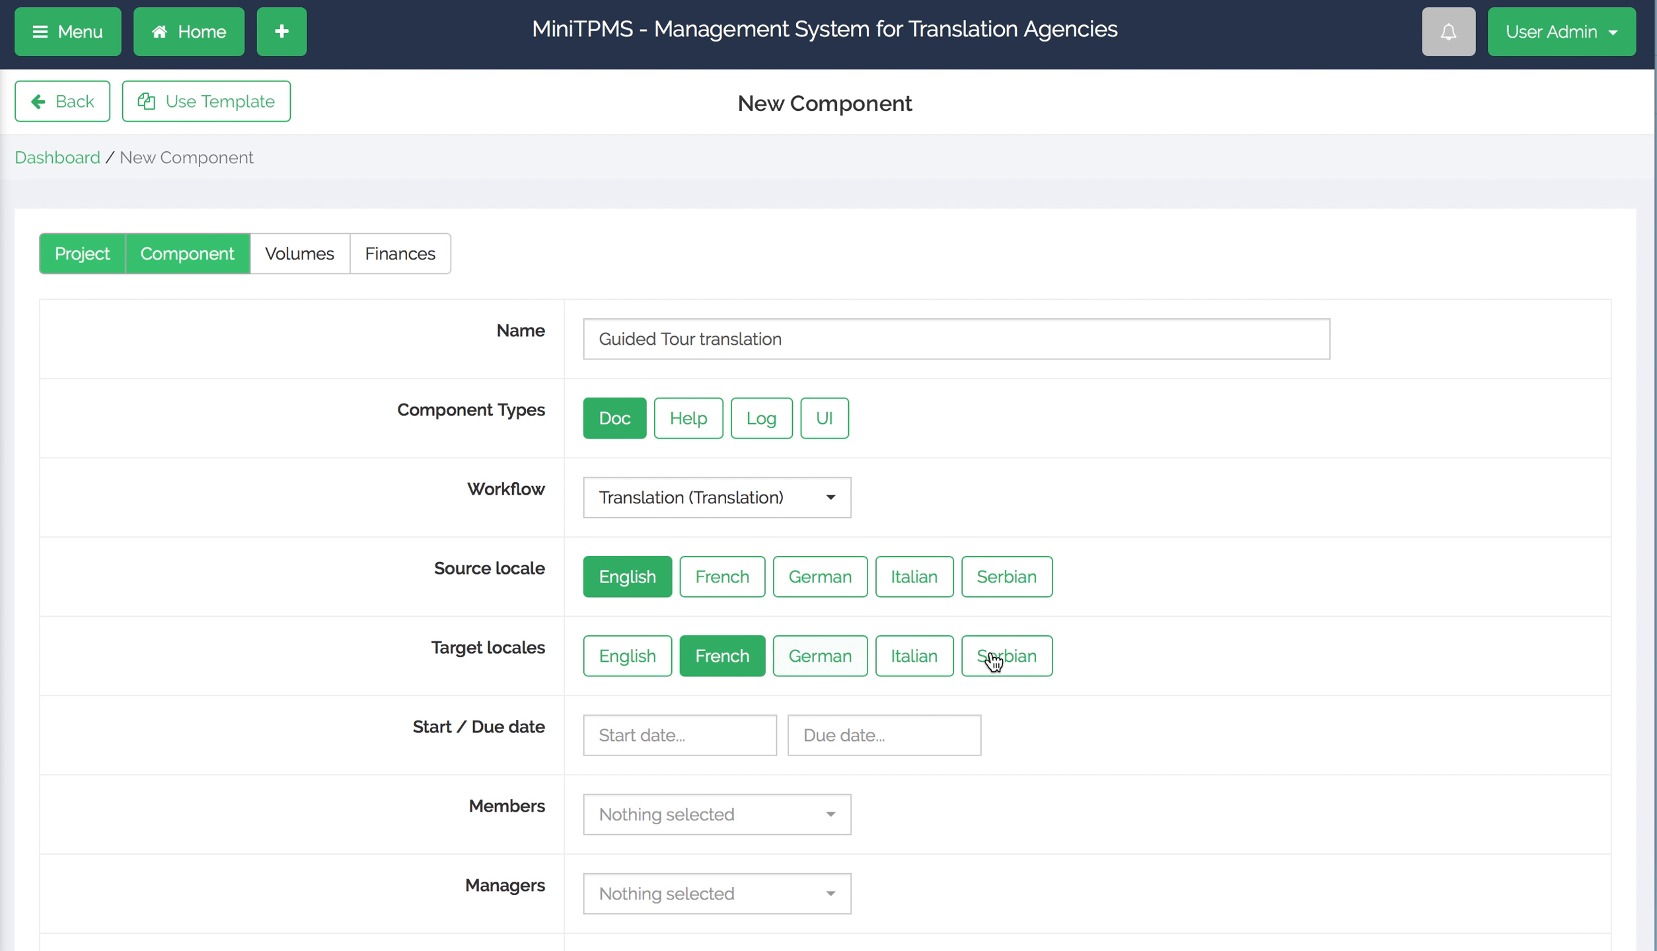
pyautogui.scroll(-3, 1228, 715)
pyautogui.click(703, 547)
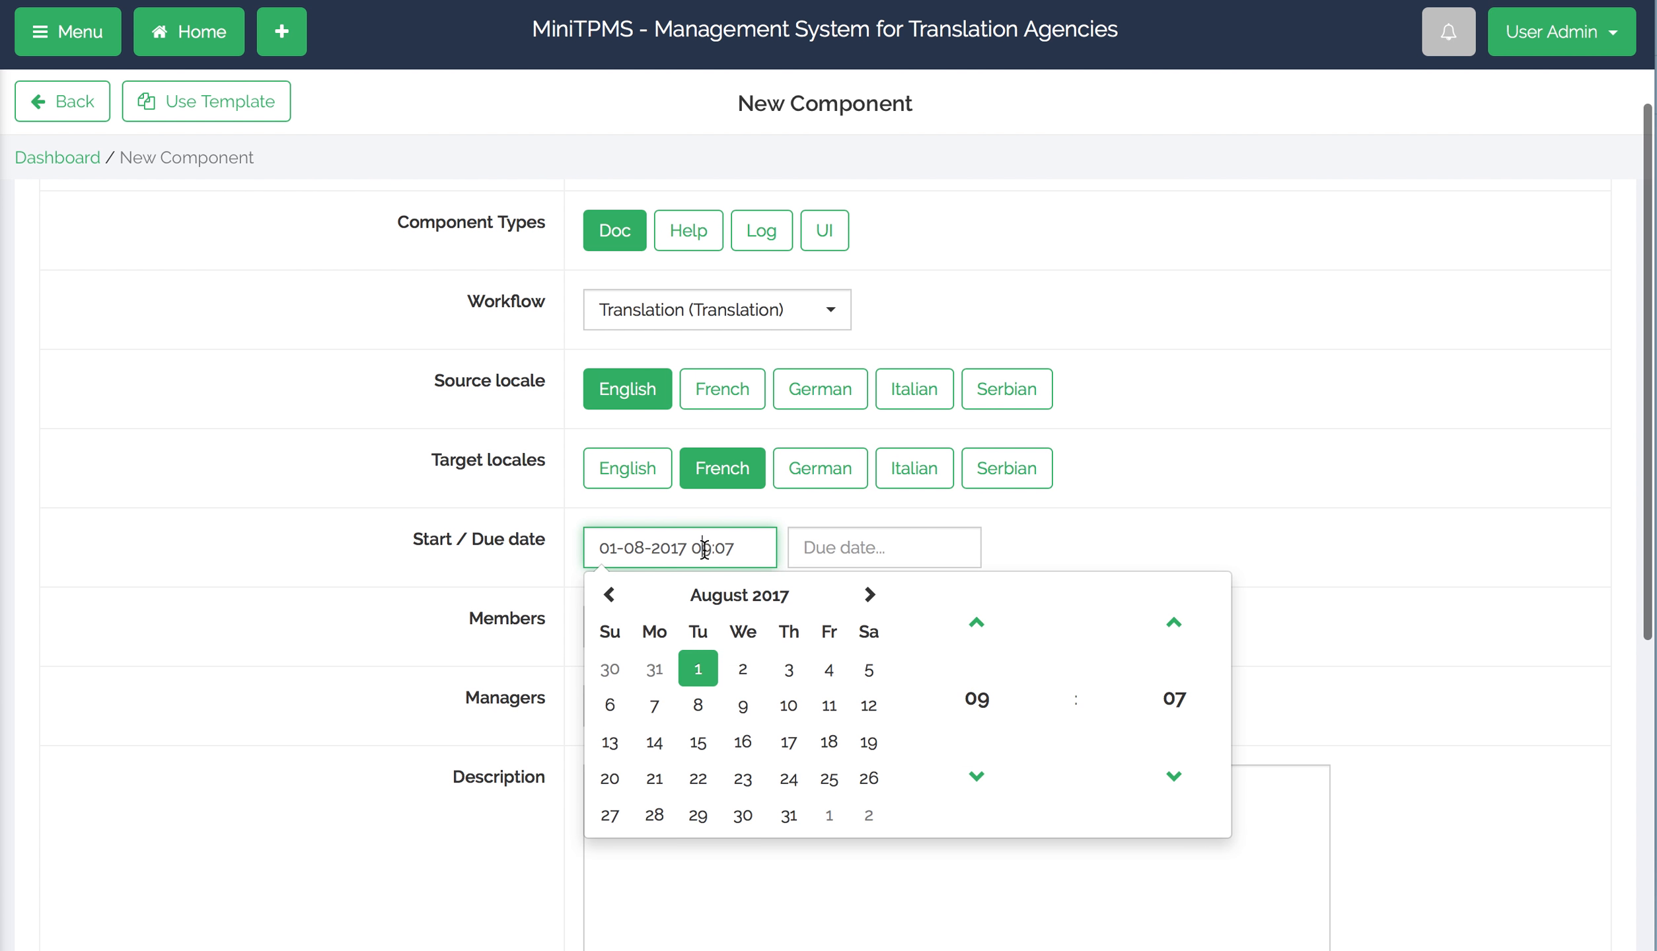
pyautogui.press('Return')
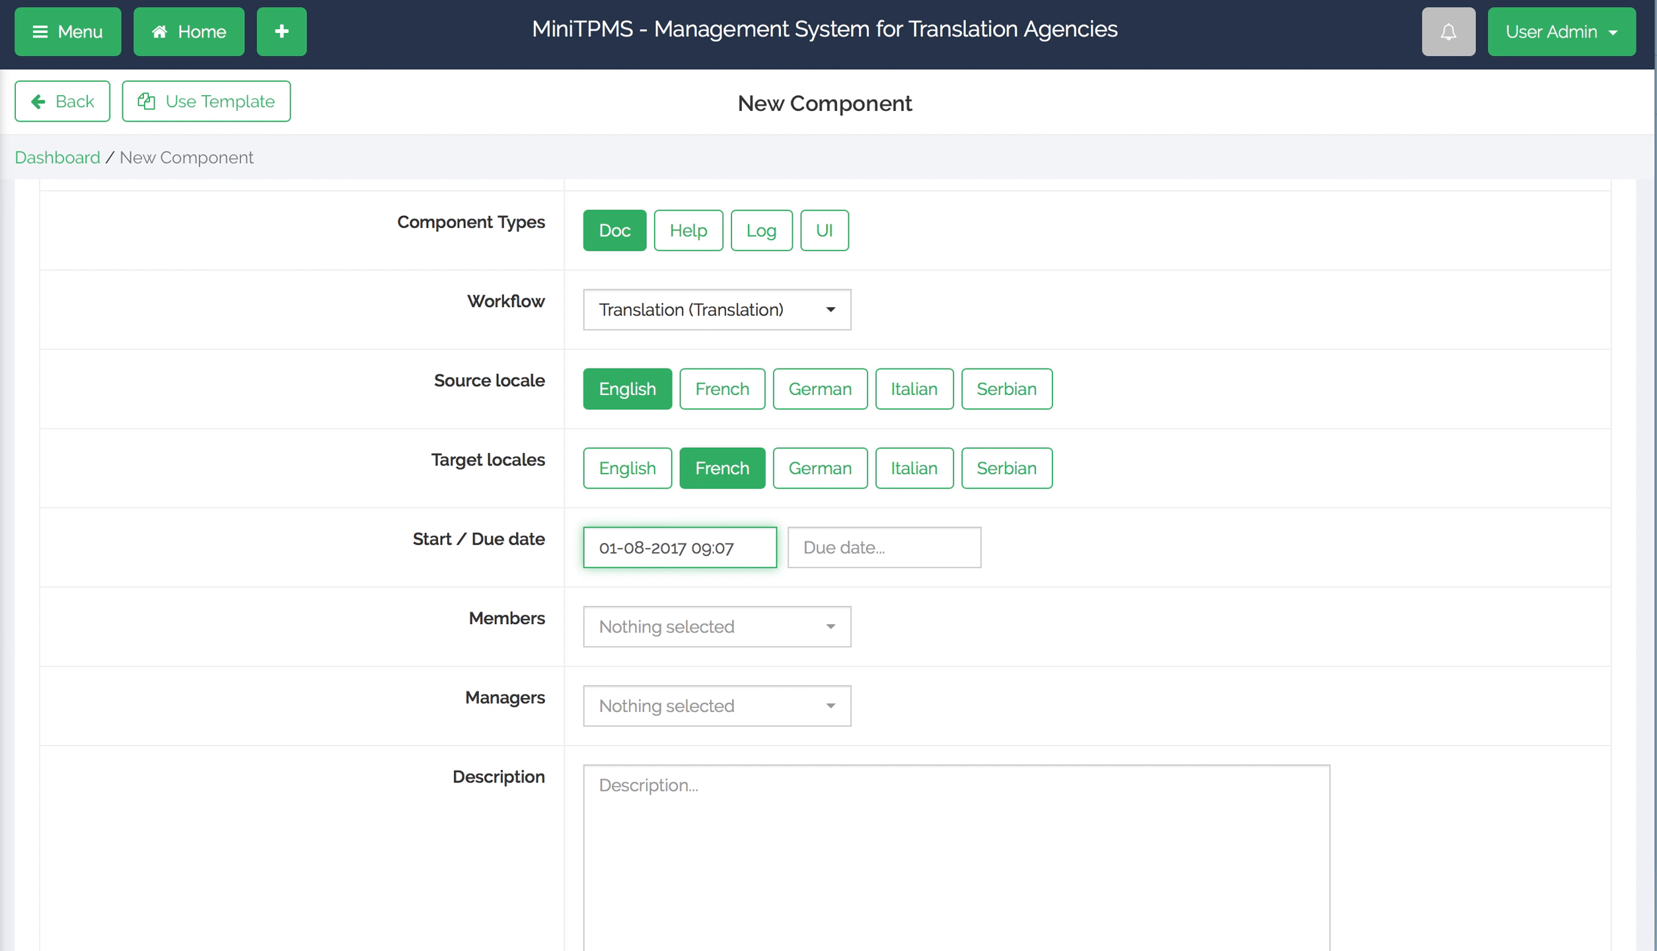
pyautogui.click(883, 561)
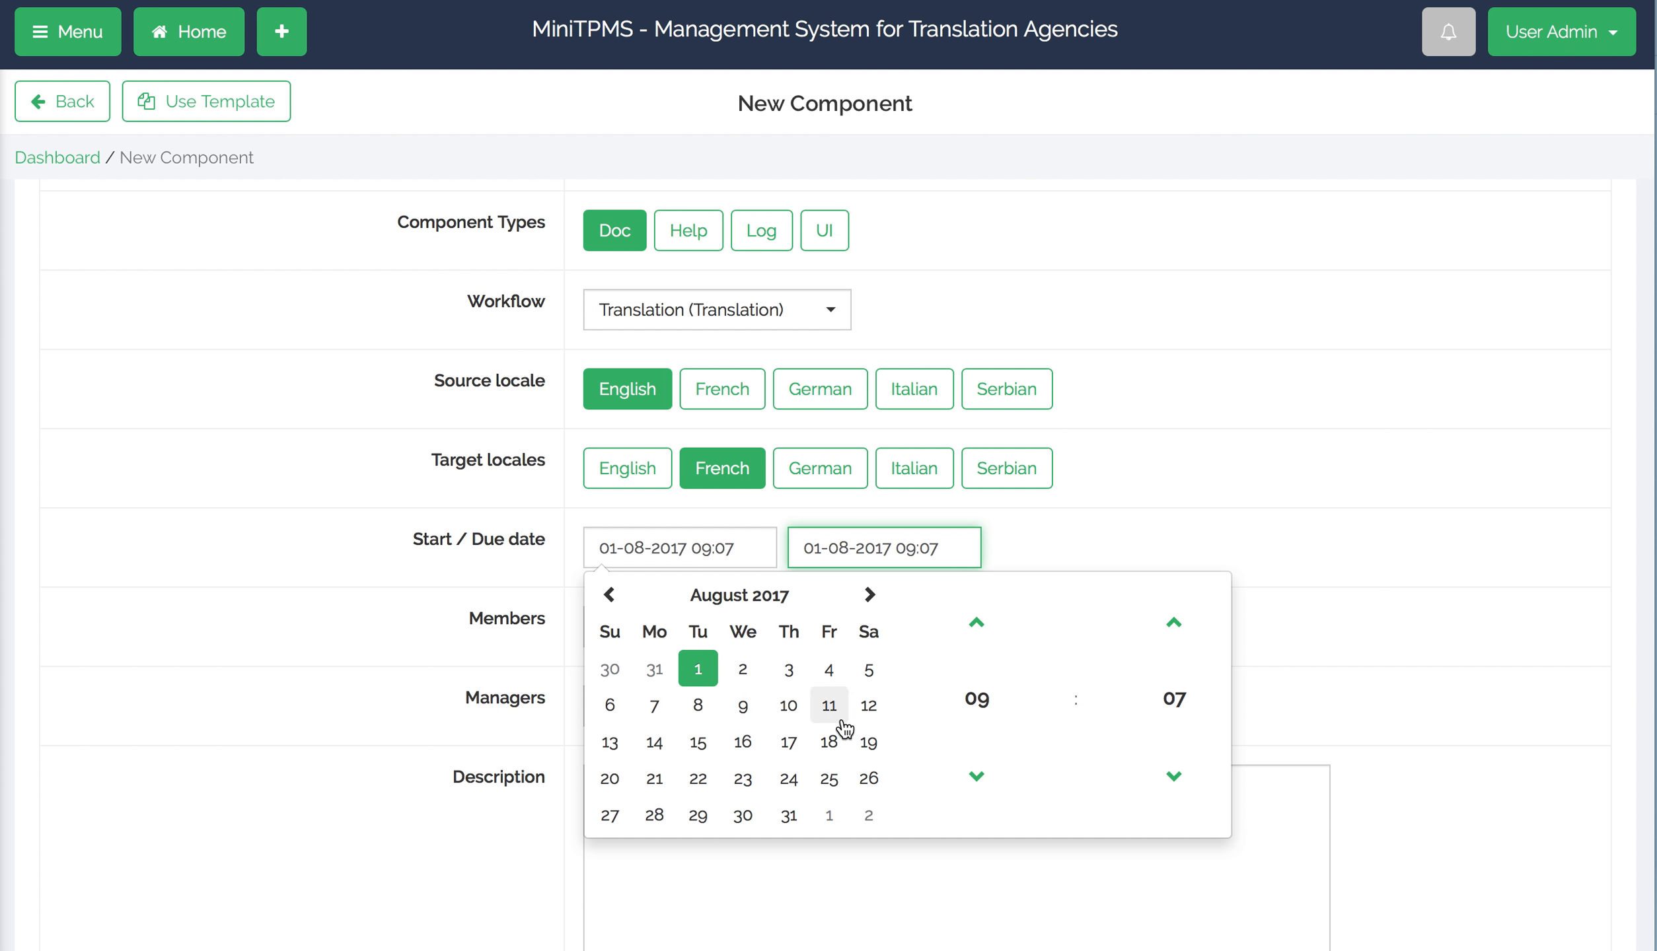
pyautogui.click(702, 747)
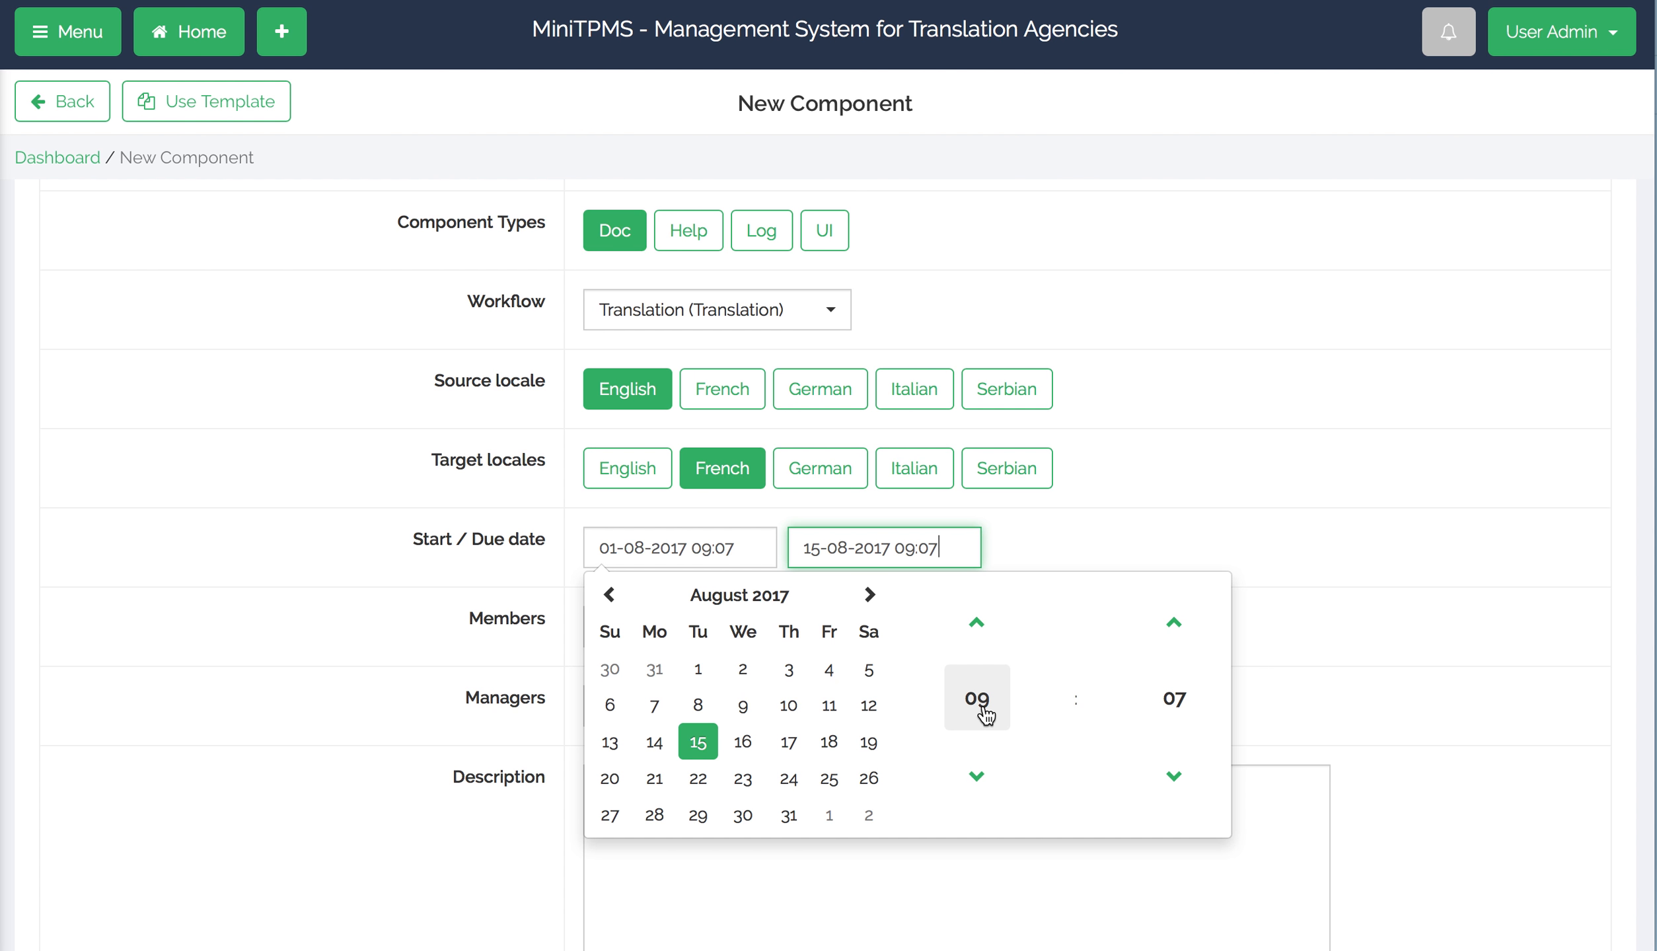
pyautogui.click(945, 705)
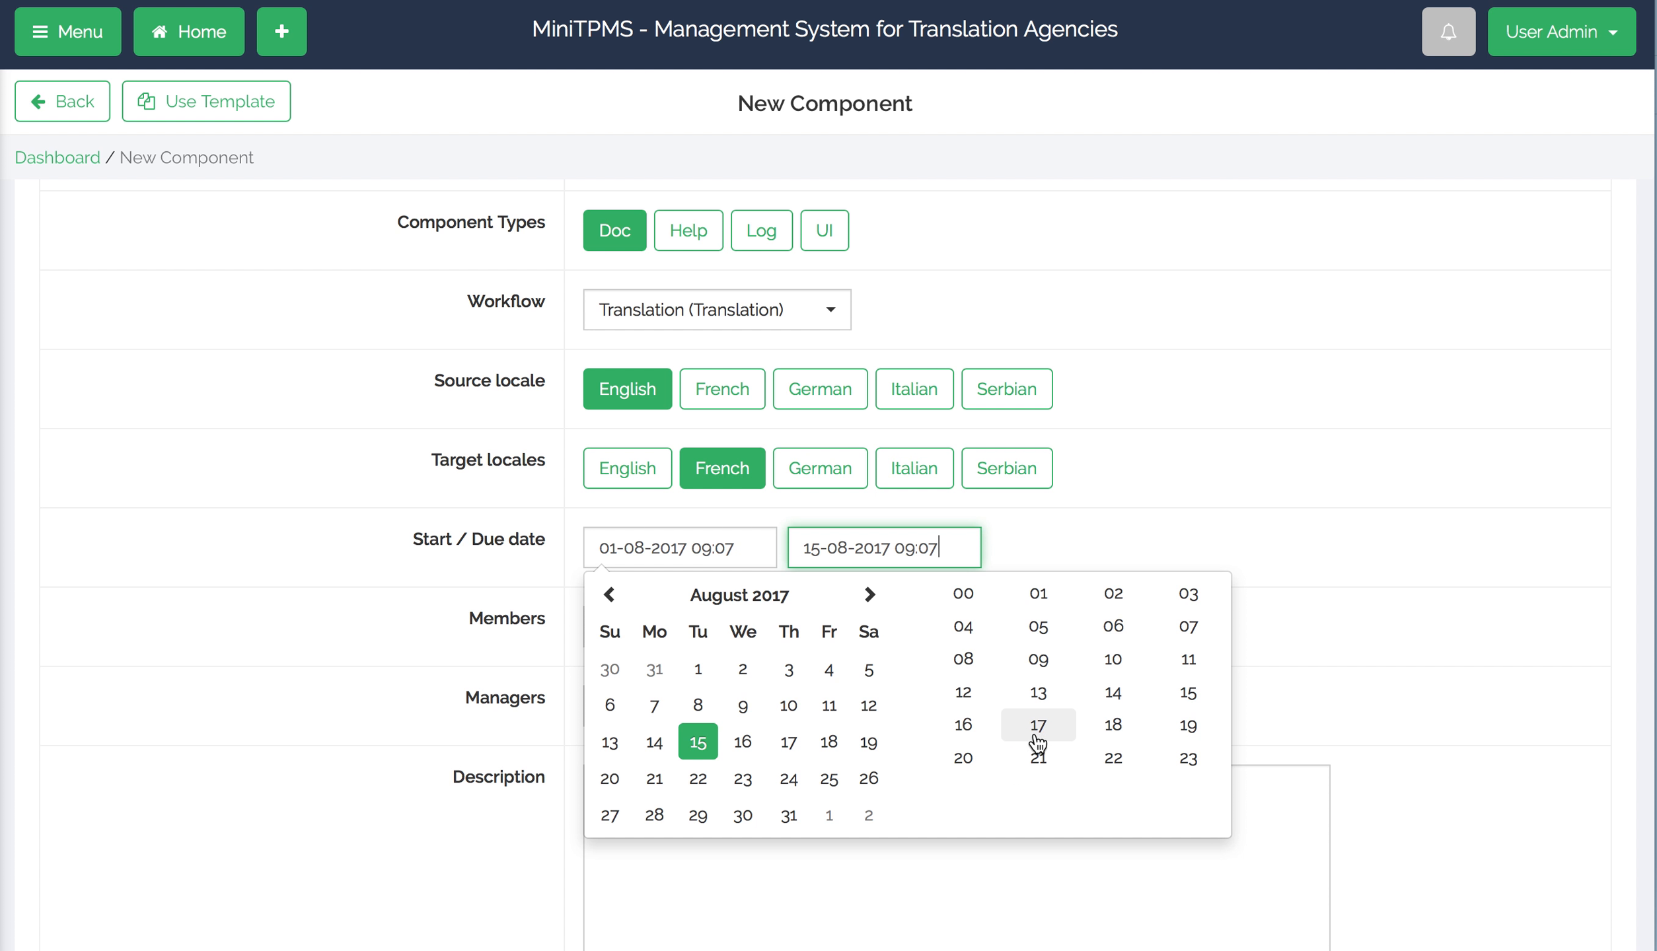
pyautogui.click(963, 726)
pyautogui.click(1176, 696)
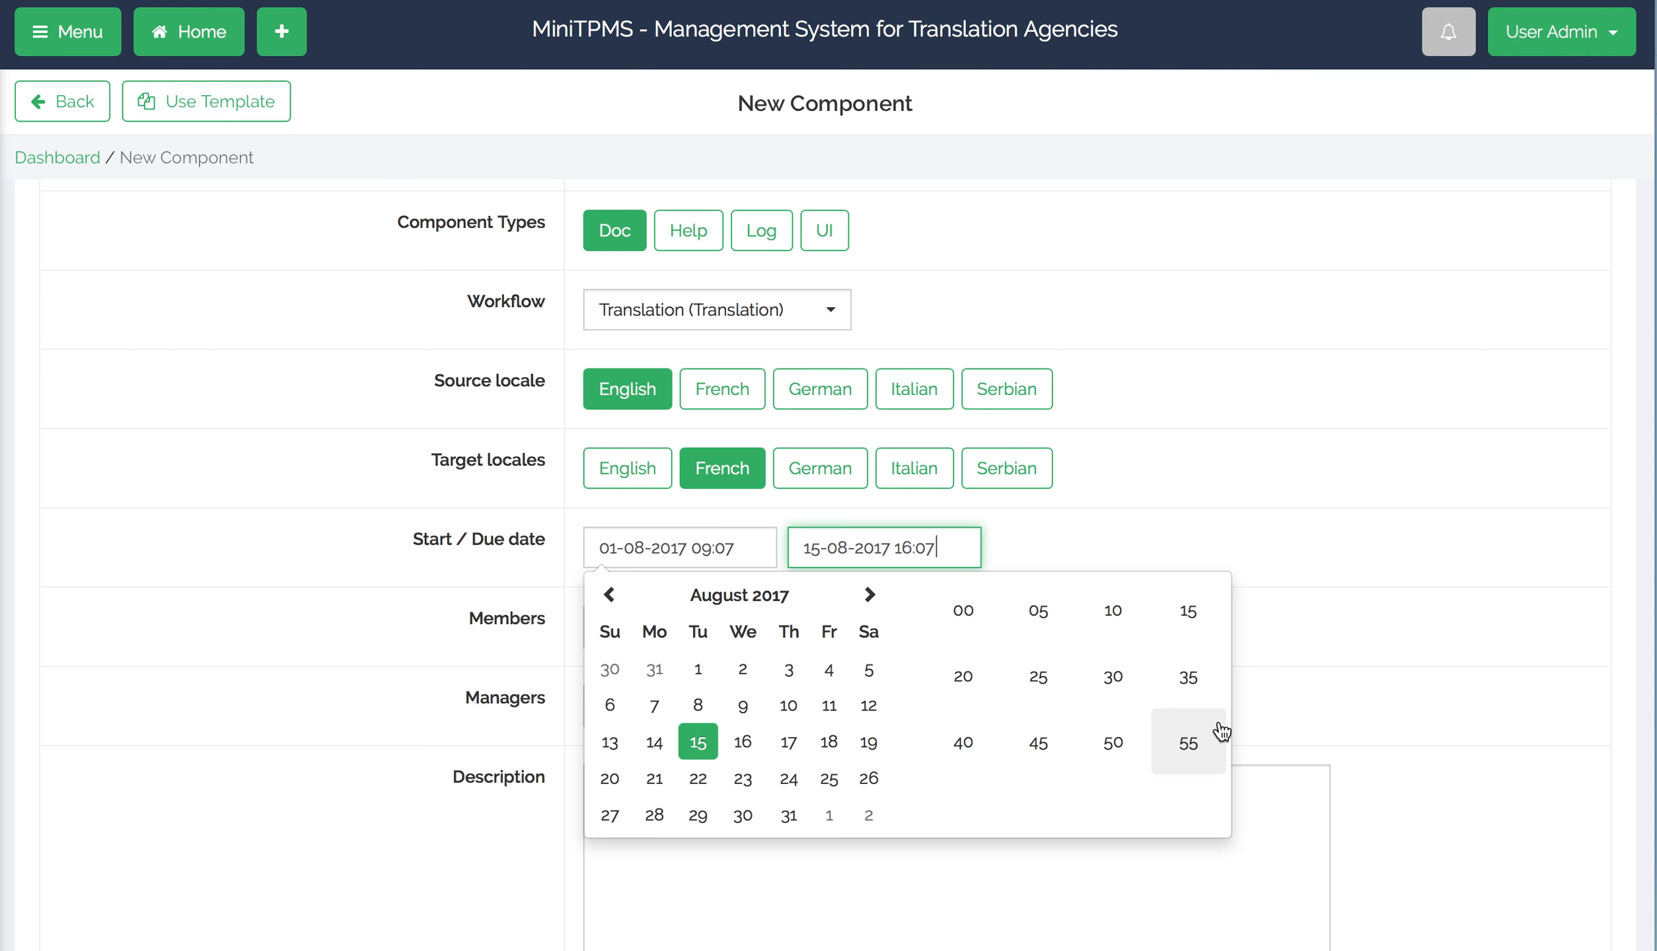
pyautogui.click(1102, 680)
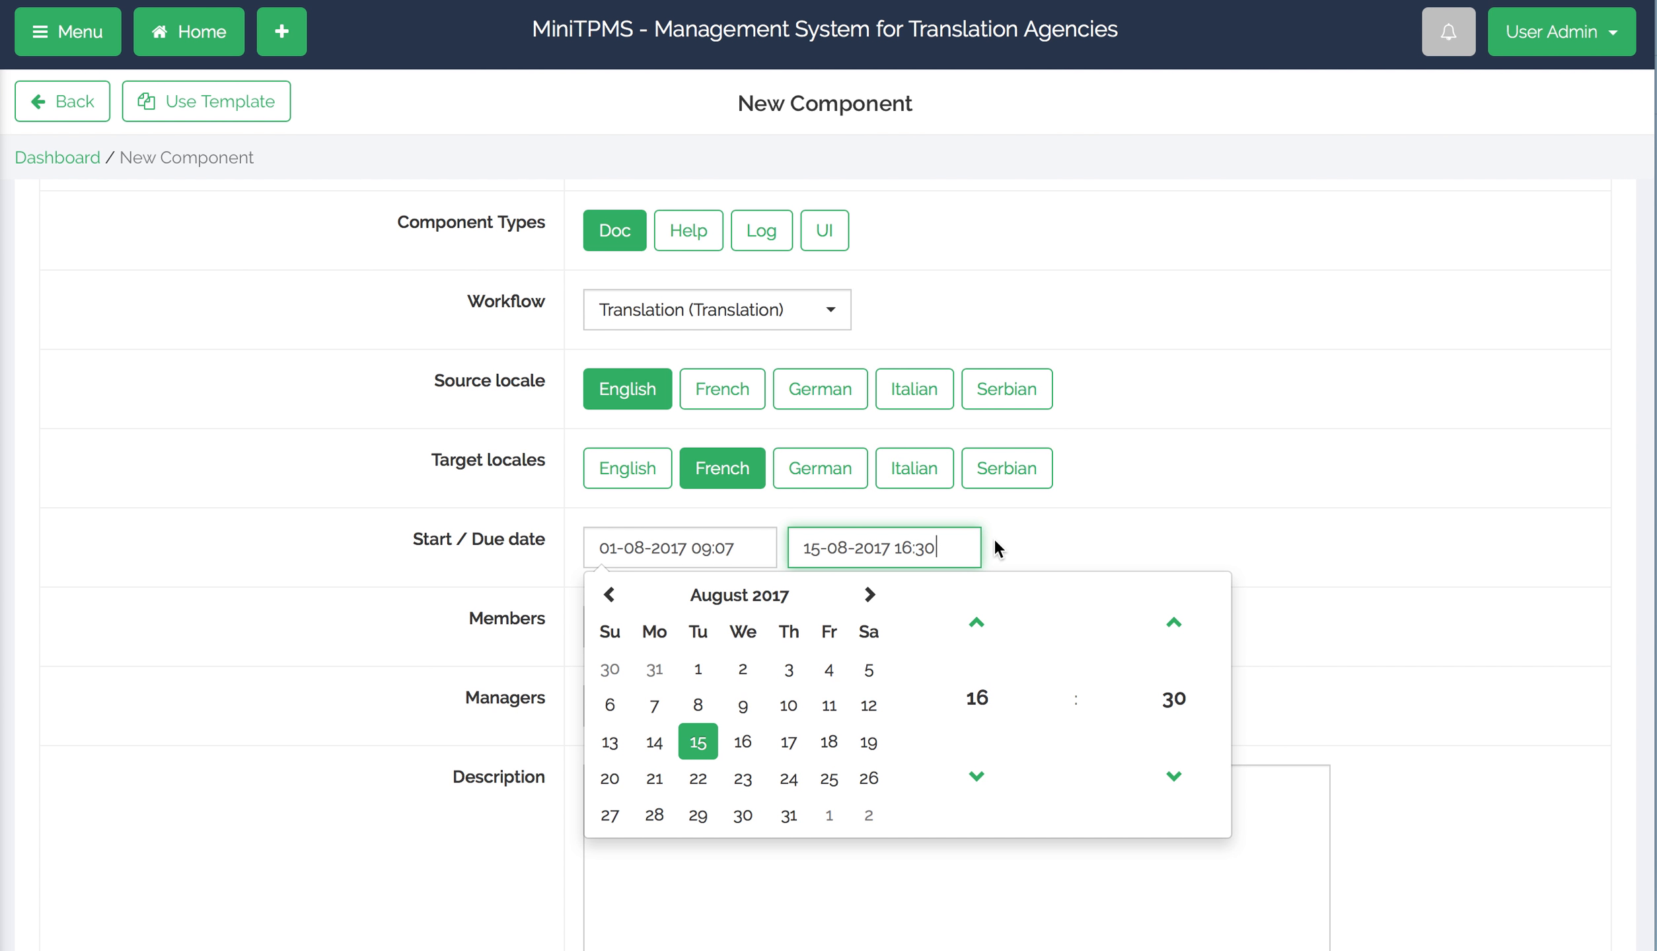
pyautogui.click(971, 547)
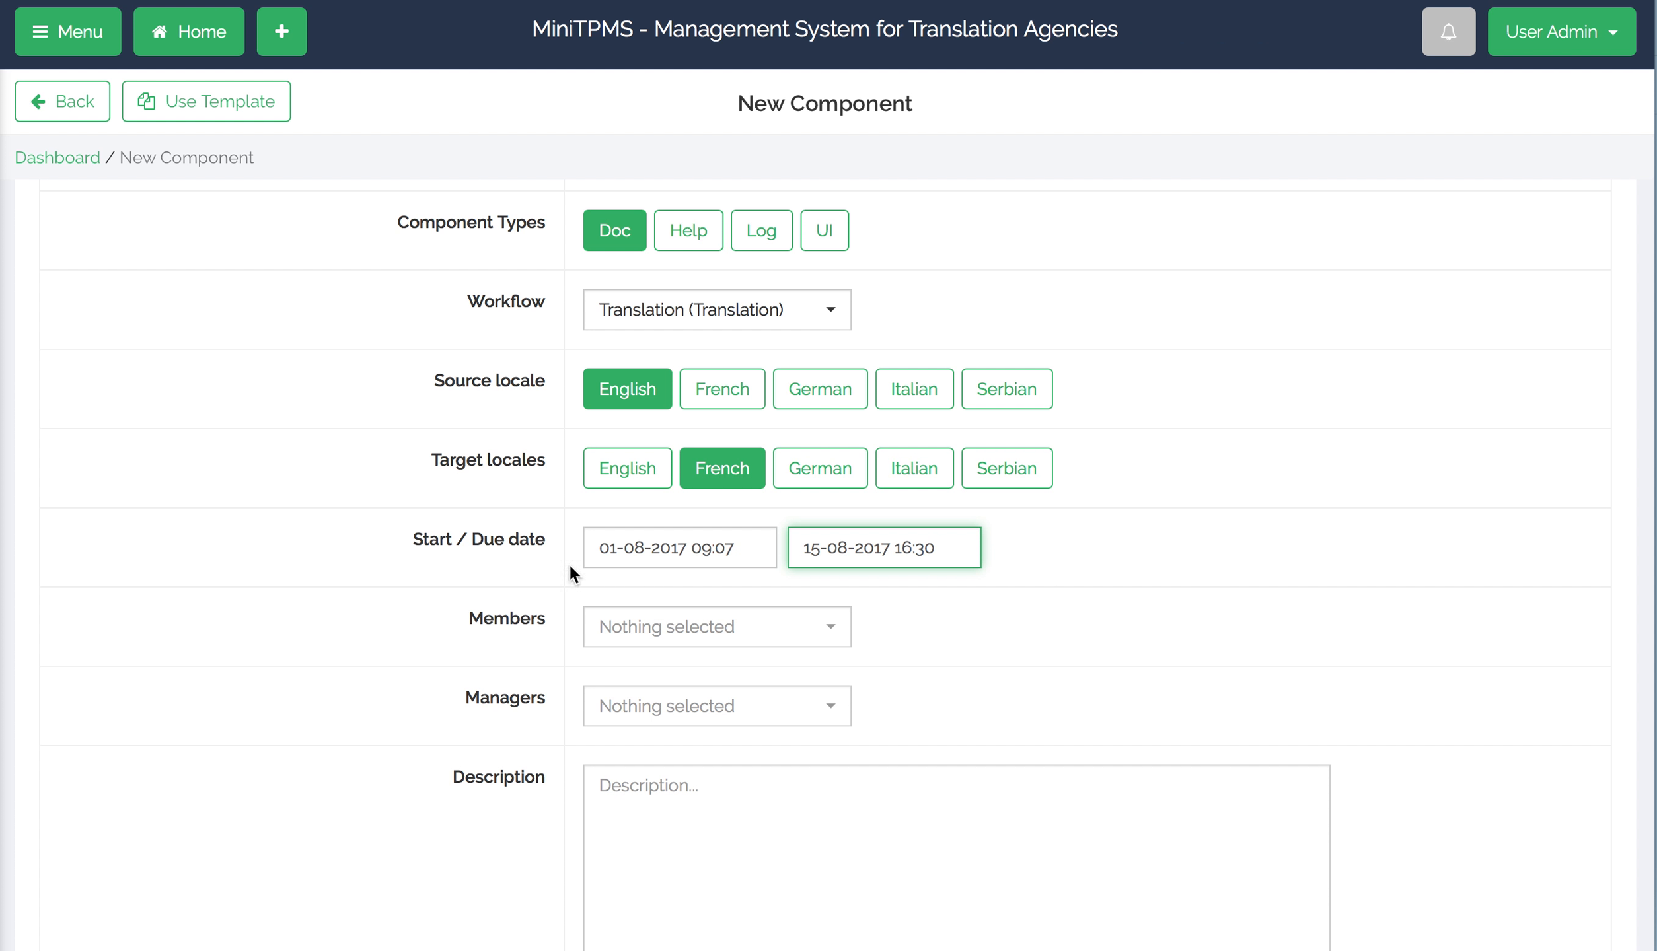
pyautogui.scroll(-10, 881, 746)
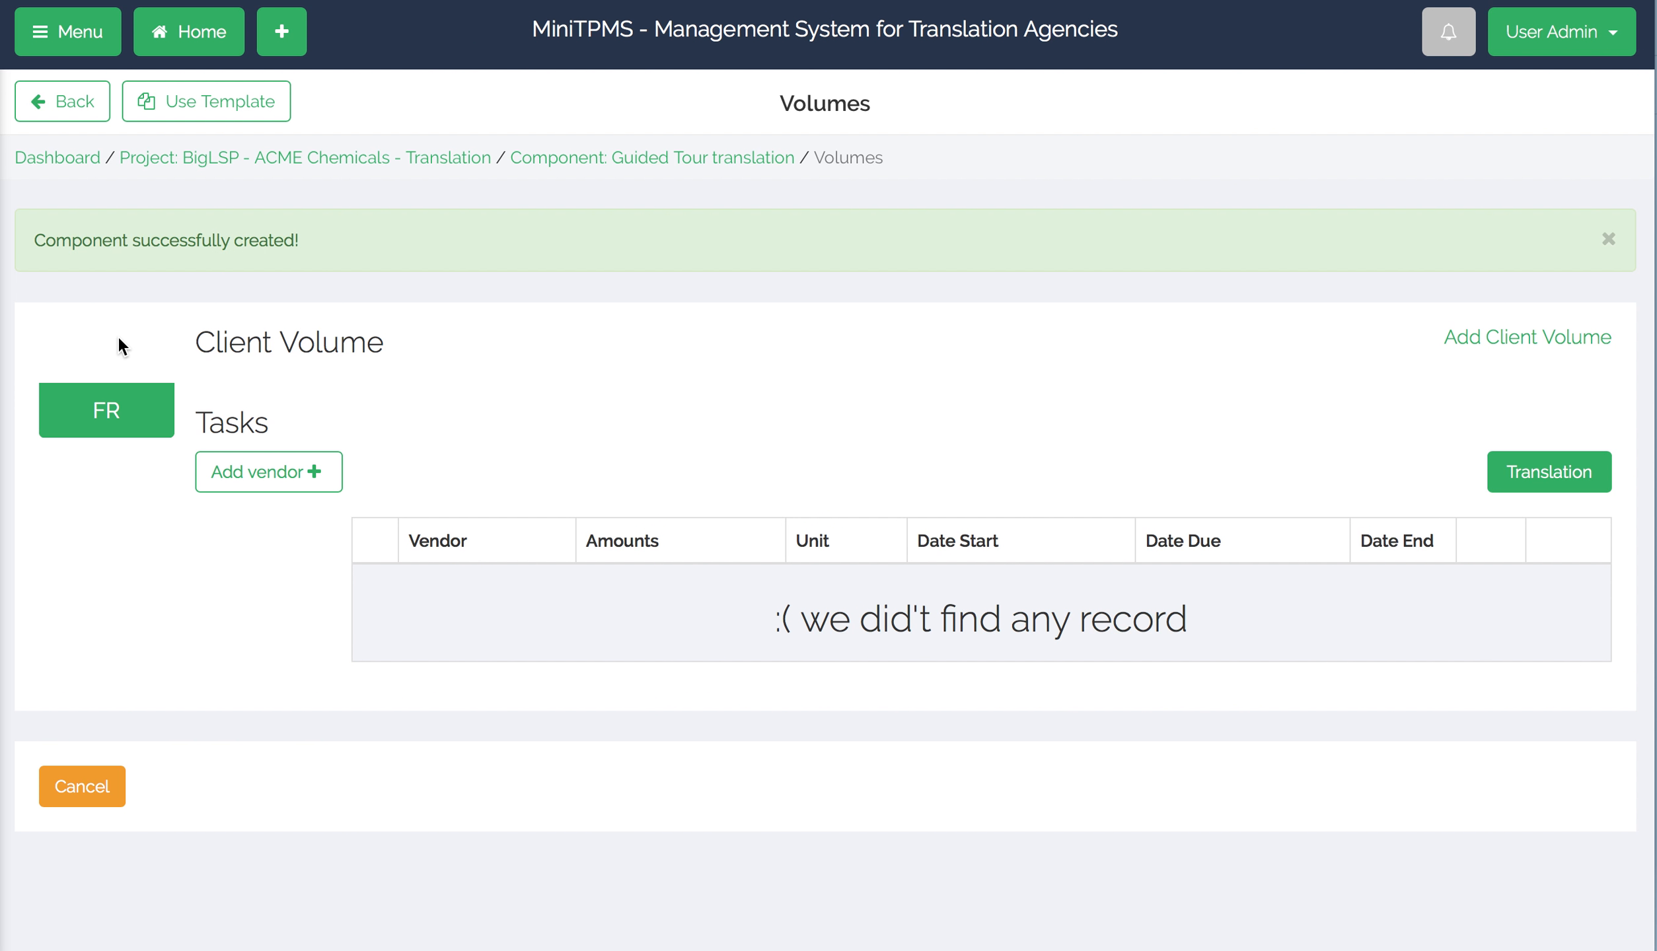
# Start a client volume for the FR target with the Words unit type and an untranslated amount of 15244.
pyautogui.click(1536, 348)
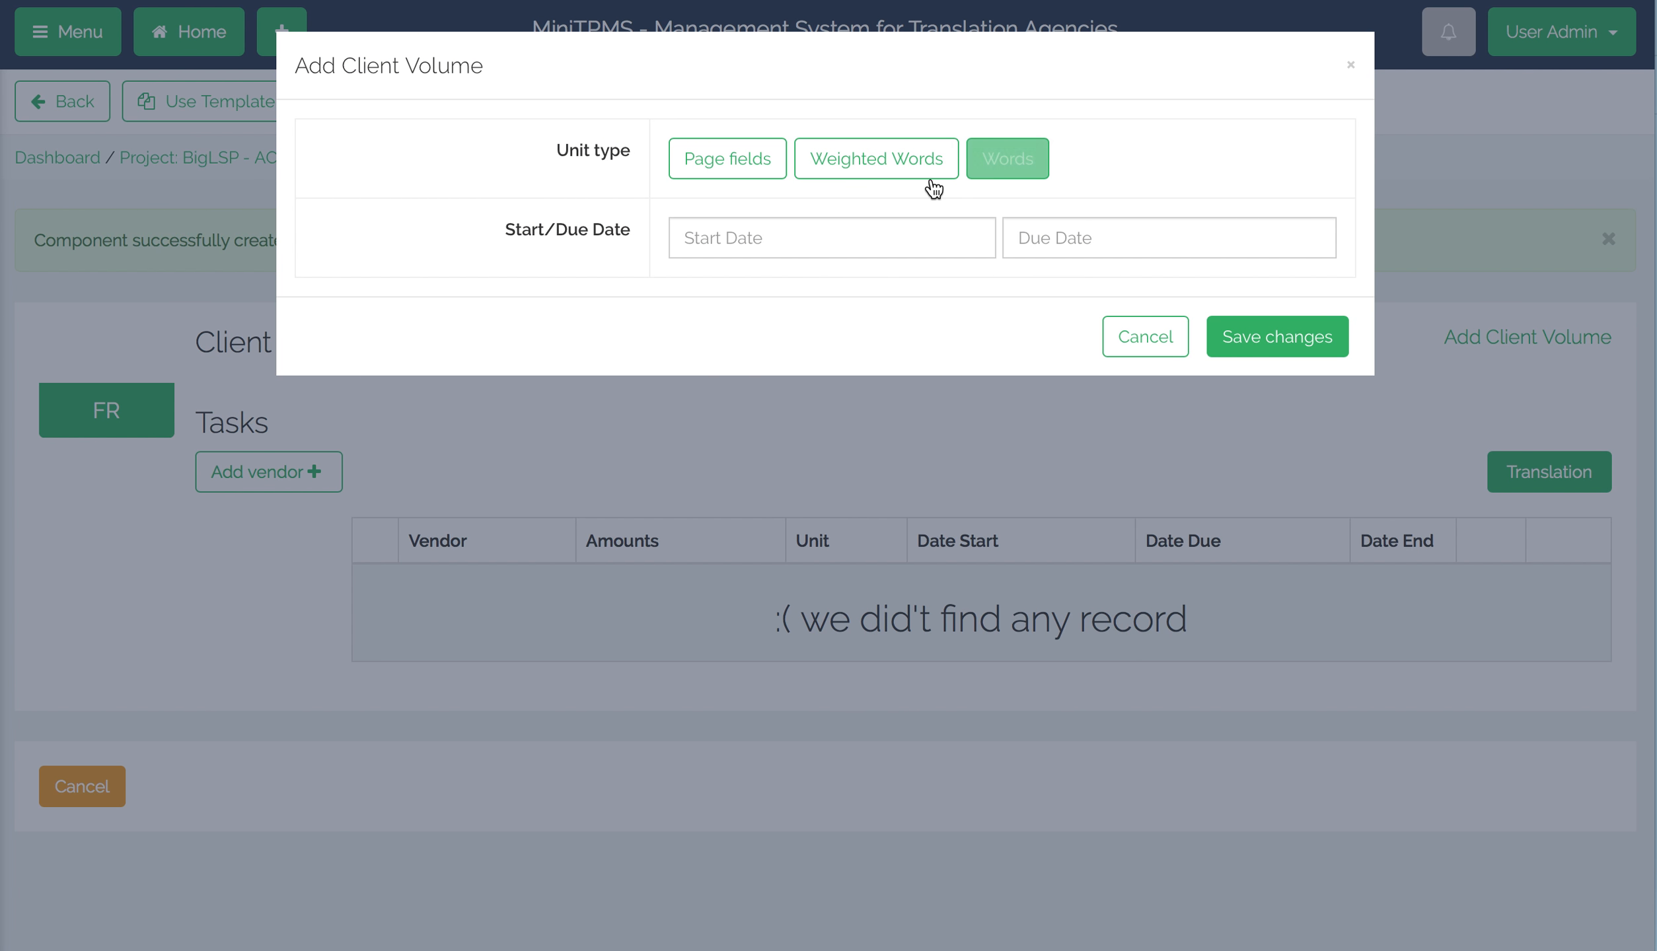
pyautogui.click(1005, 168)
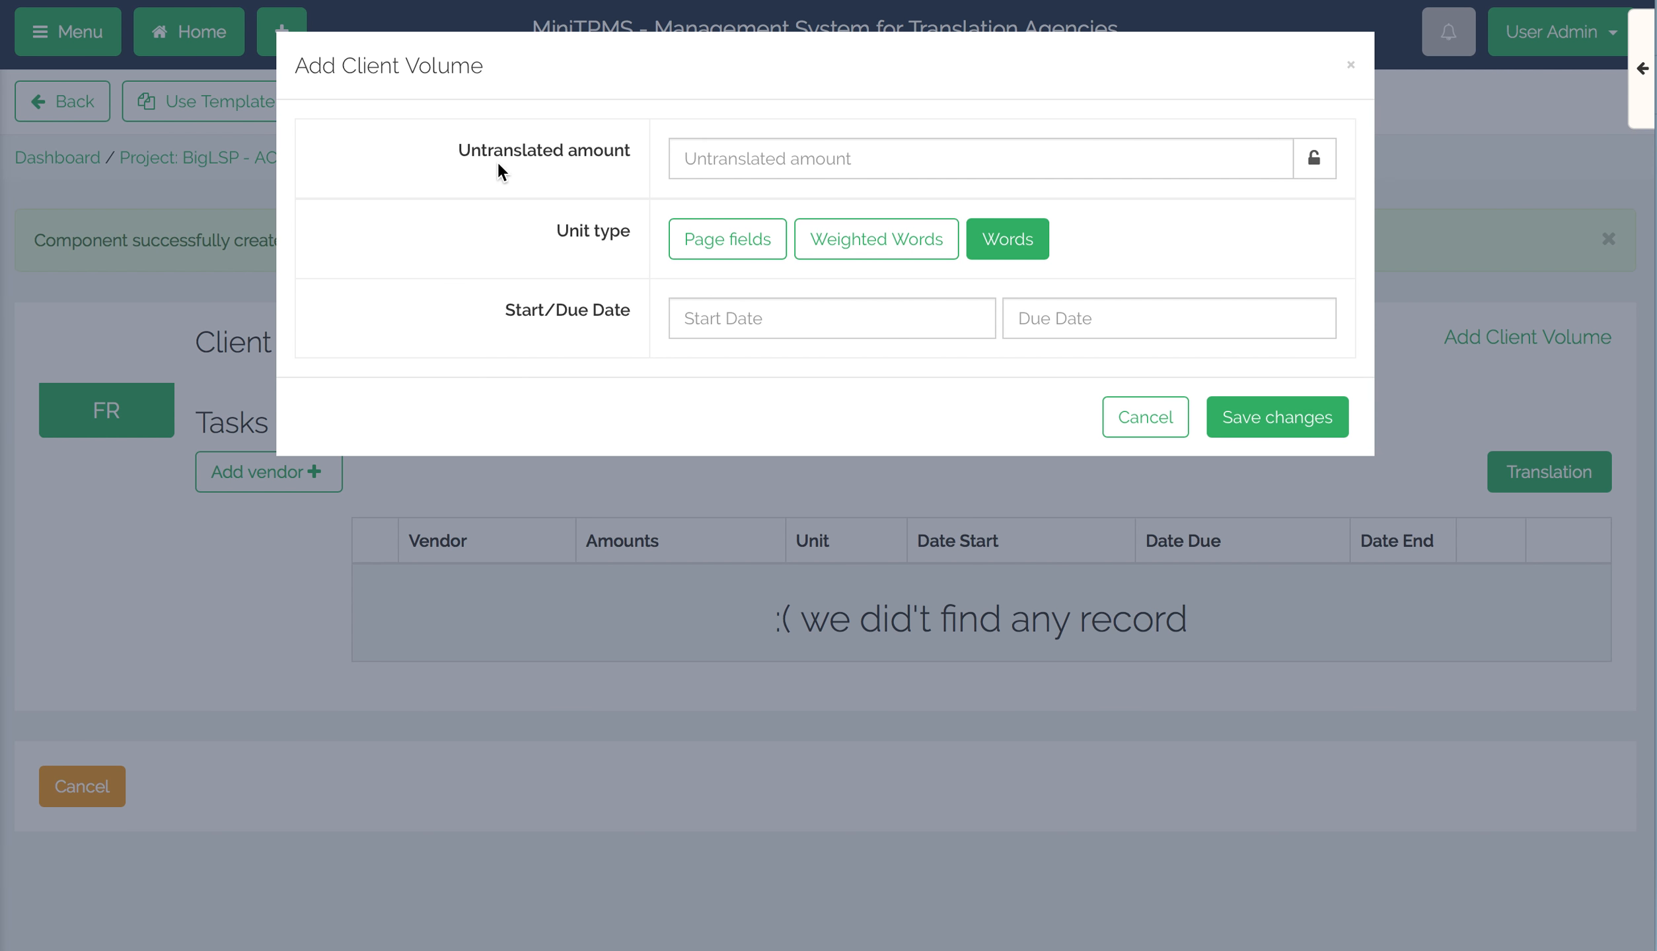
pyautogui.click(740, 164)
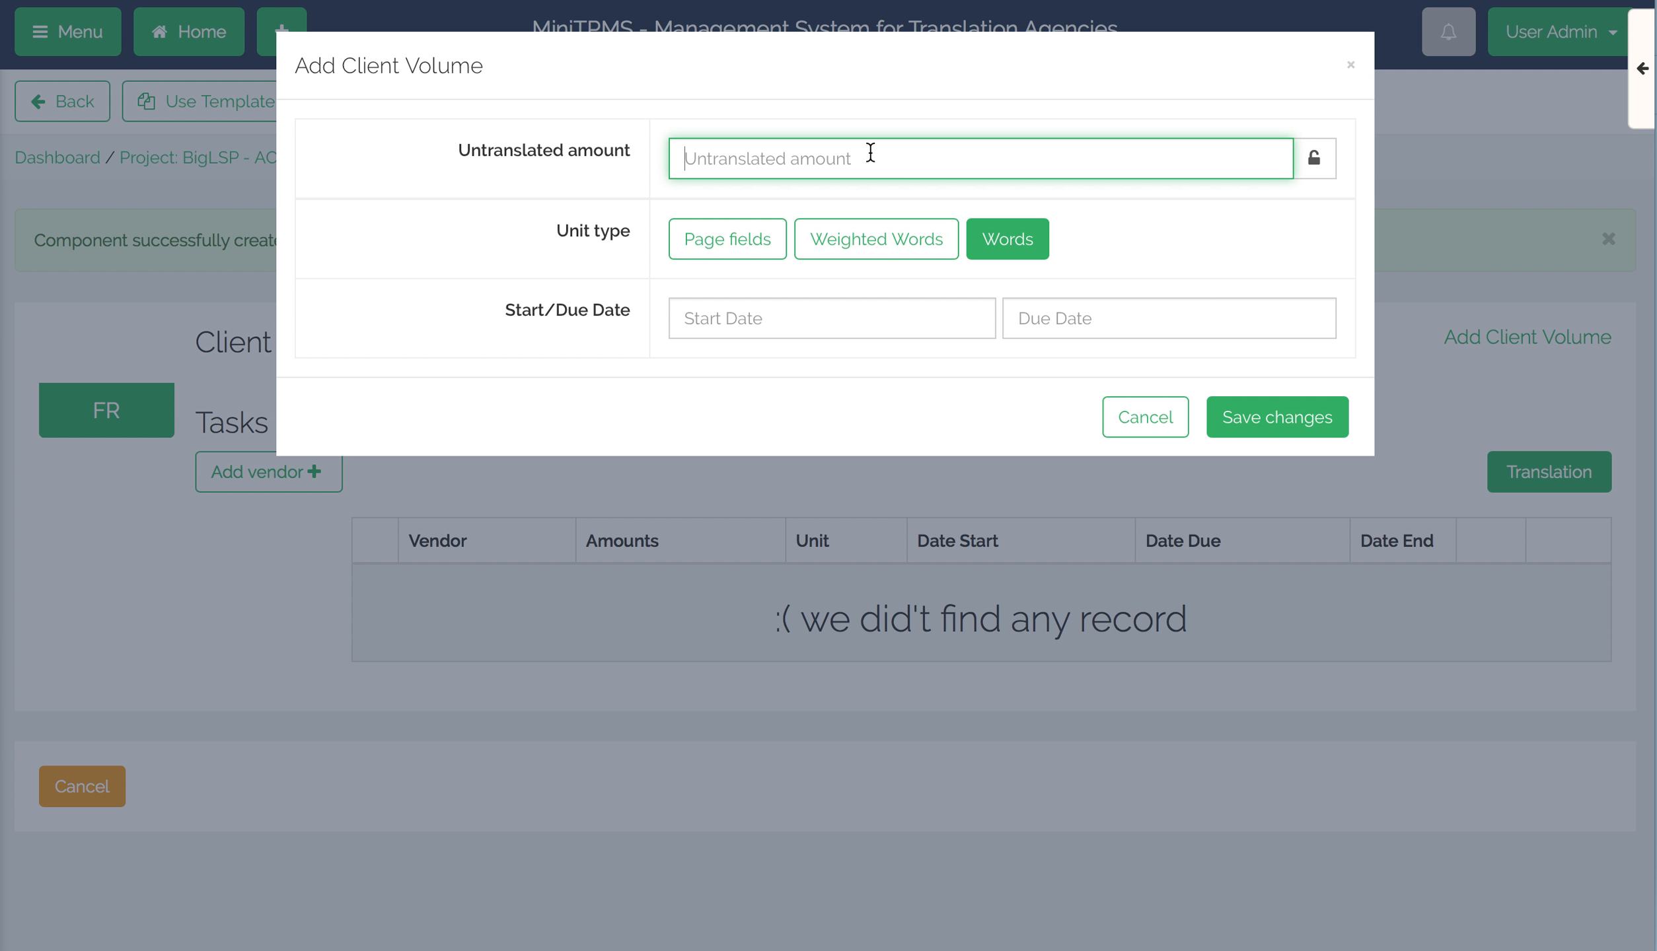
pyautogui.write('15244')
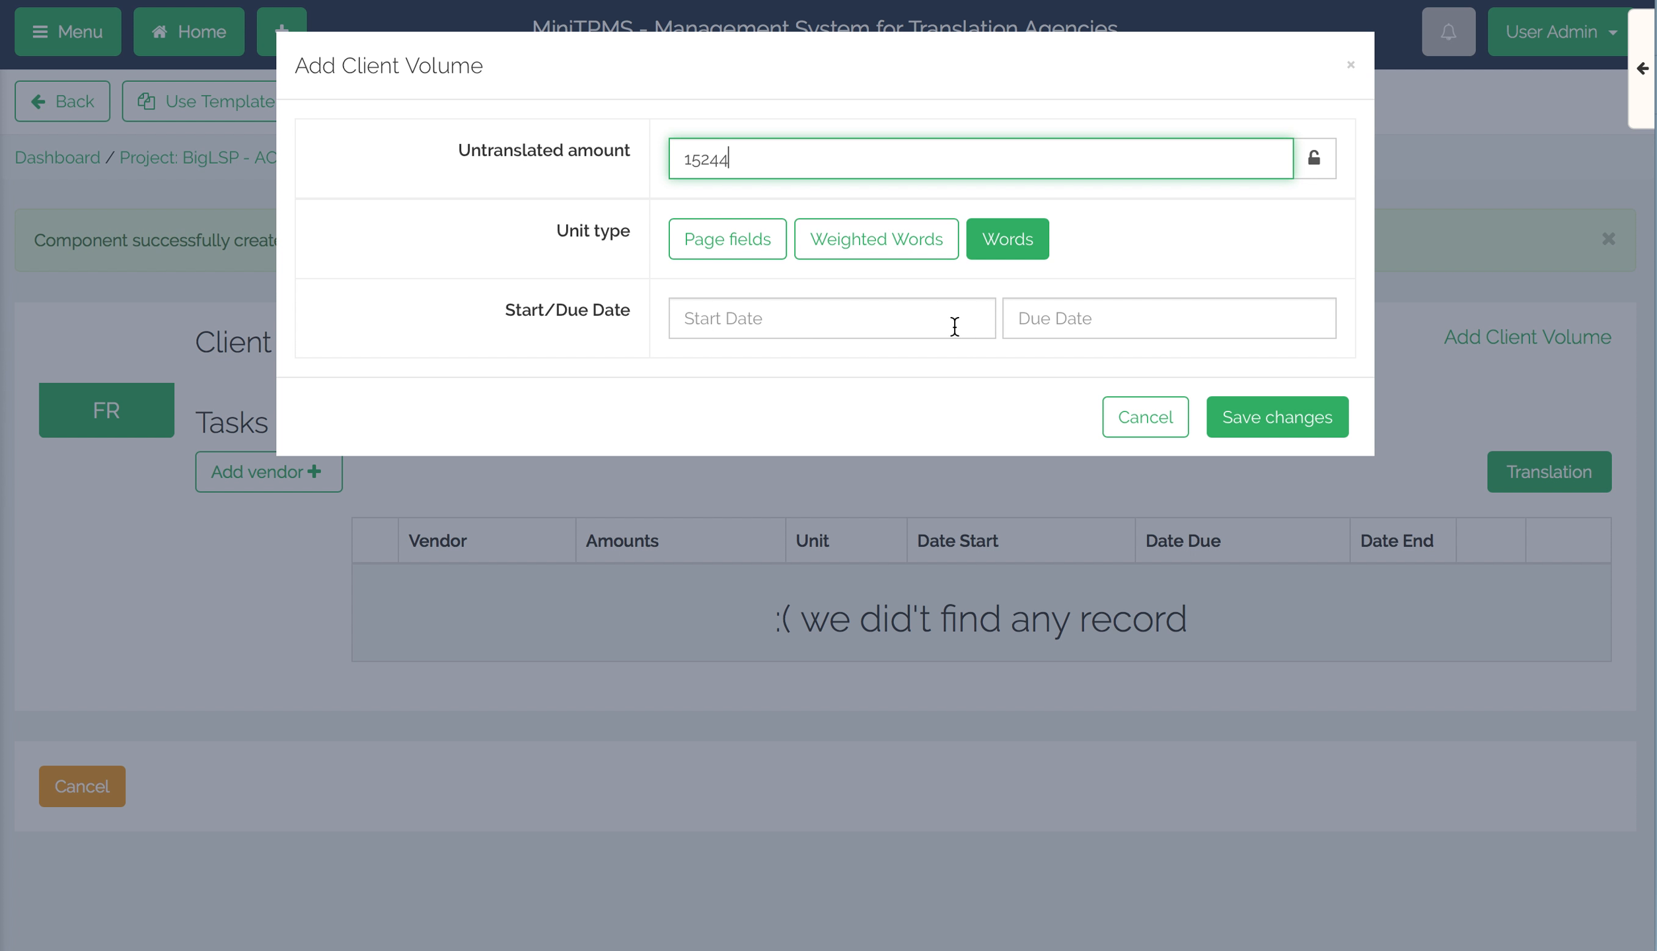
pyautogui.click(796, 312)
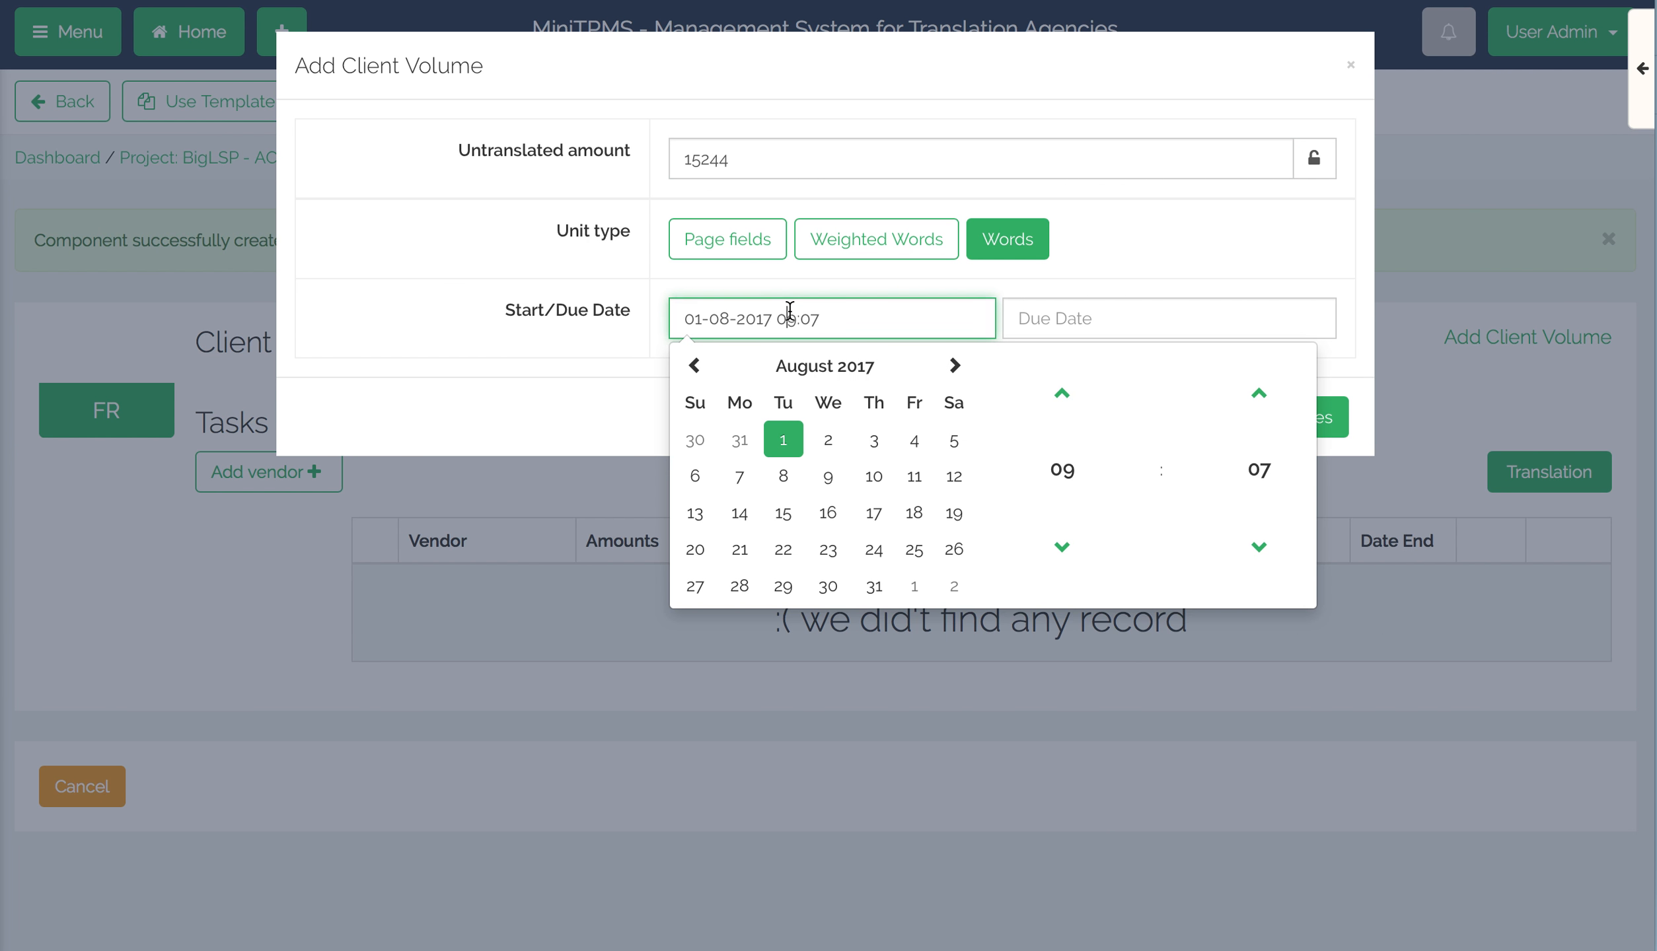
pyautogui.click(789, 311)
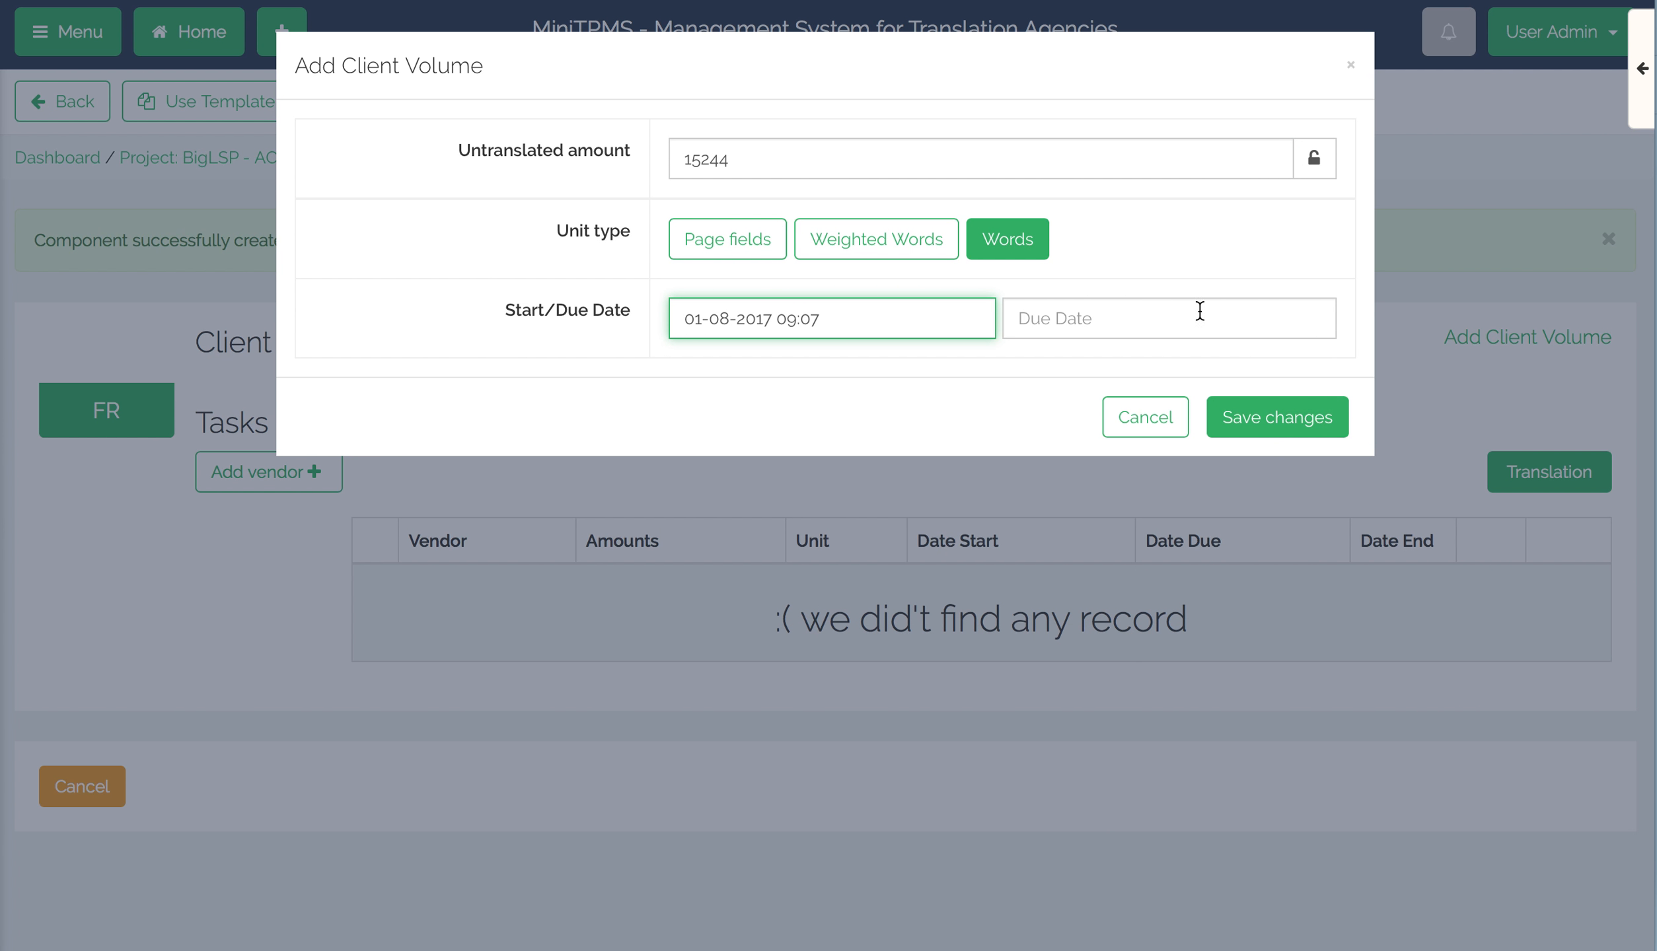
pyautogui.click(1099, 315)
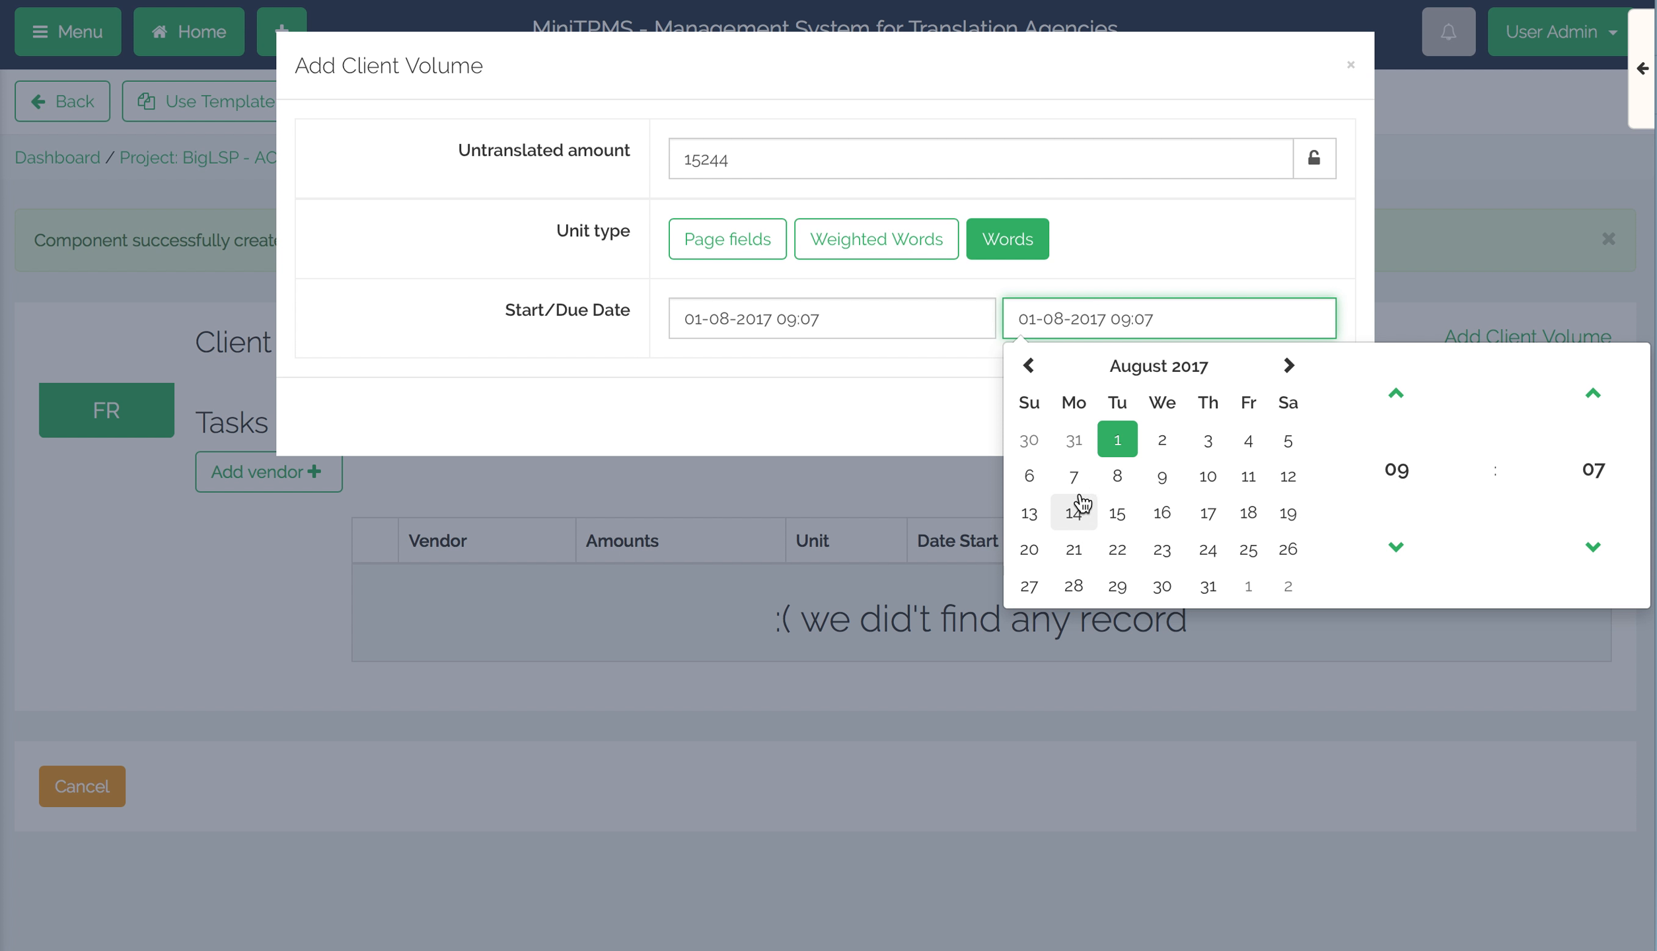
pyautogui.click(1208, 477)
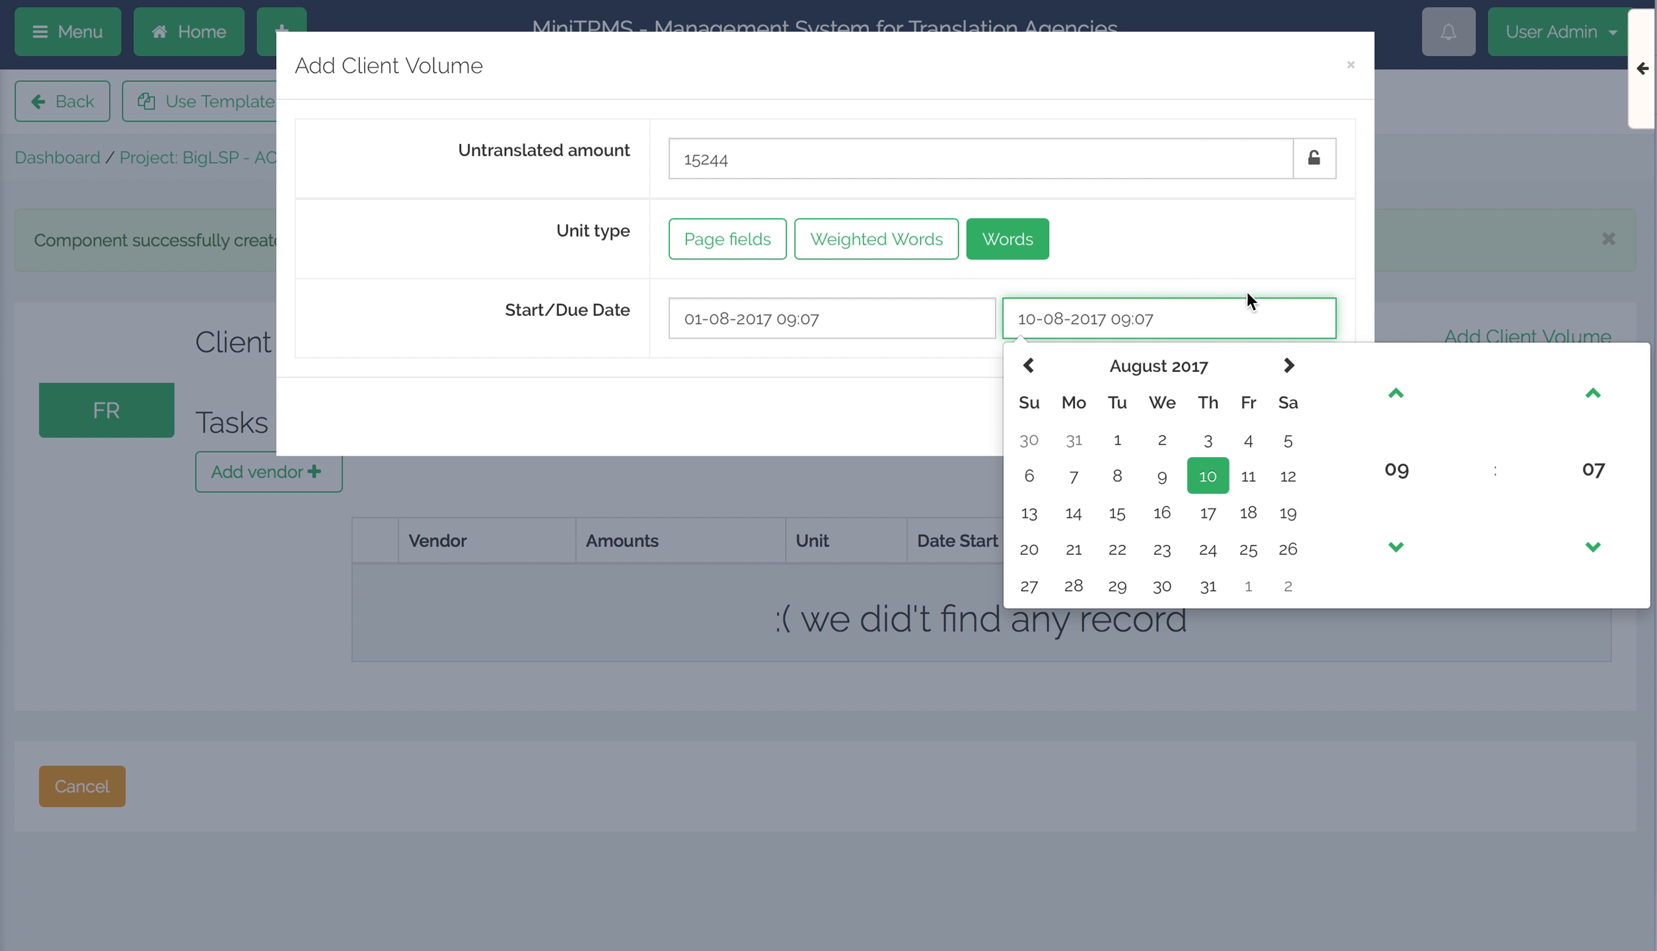
pyautogui.click(1403, 483)
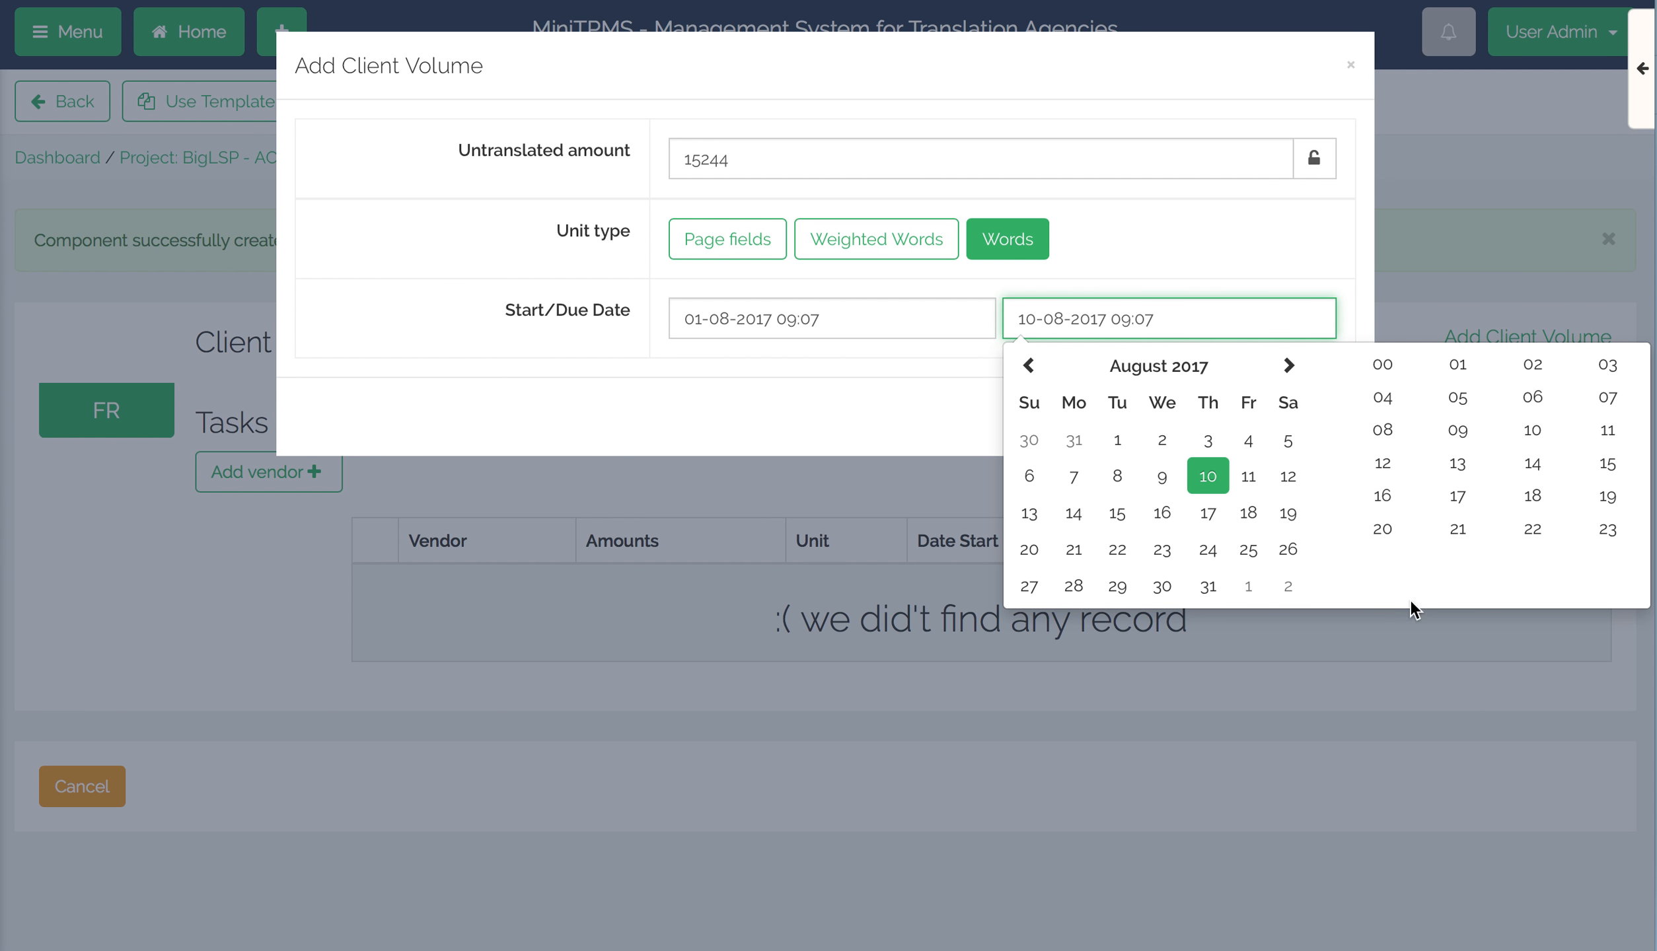
pyautogui.click(1457, 472)
pyautogui.click(1580, 474)
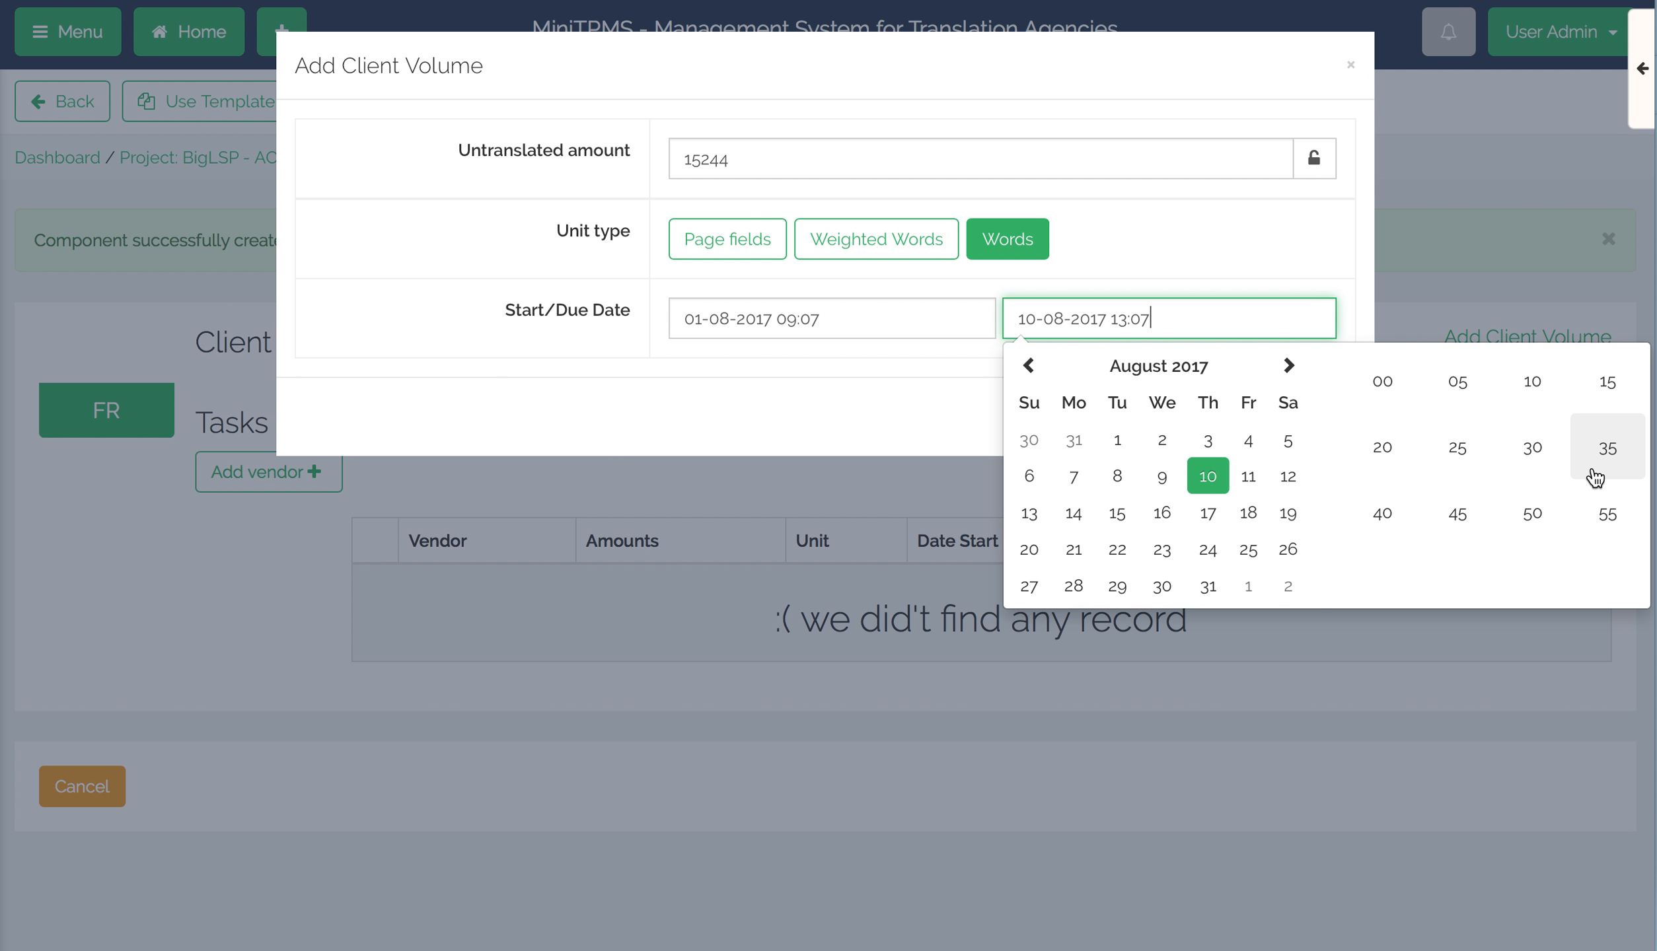
pyautogui.click(1536, 447)
pyautogui.press('Escape')
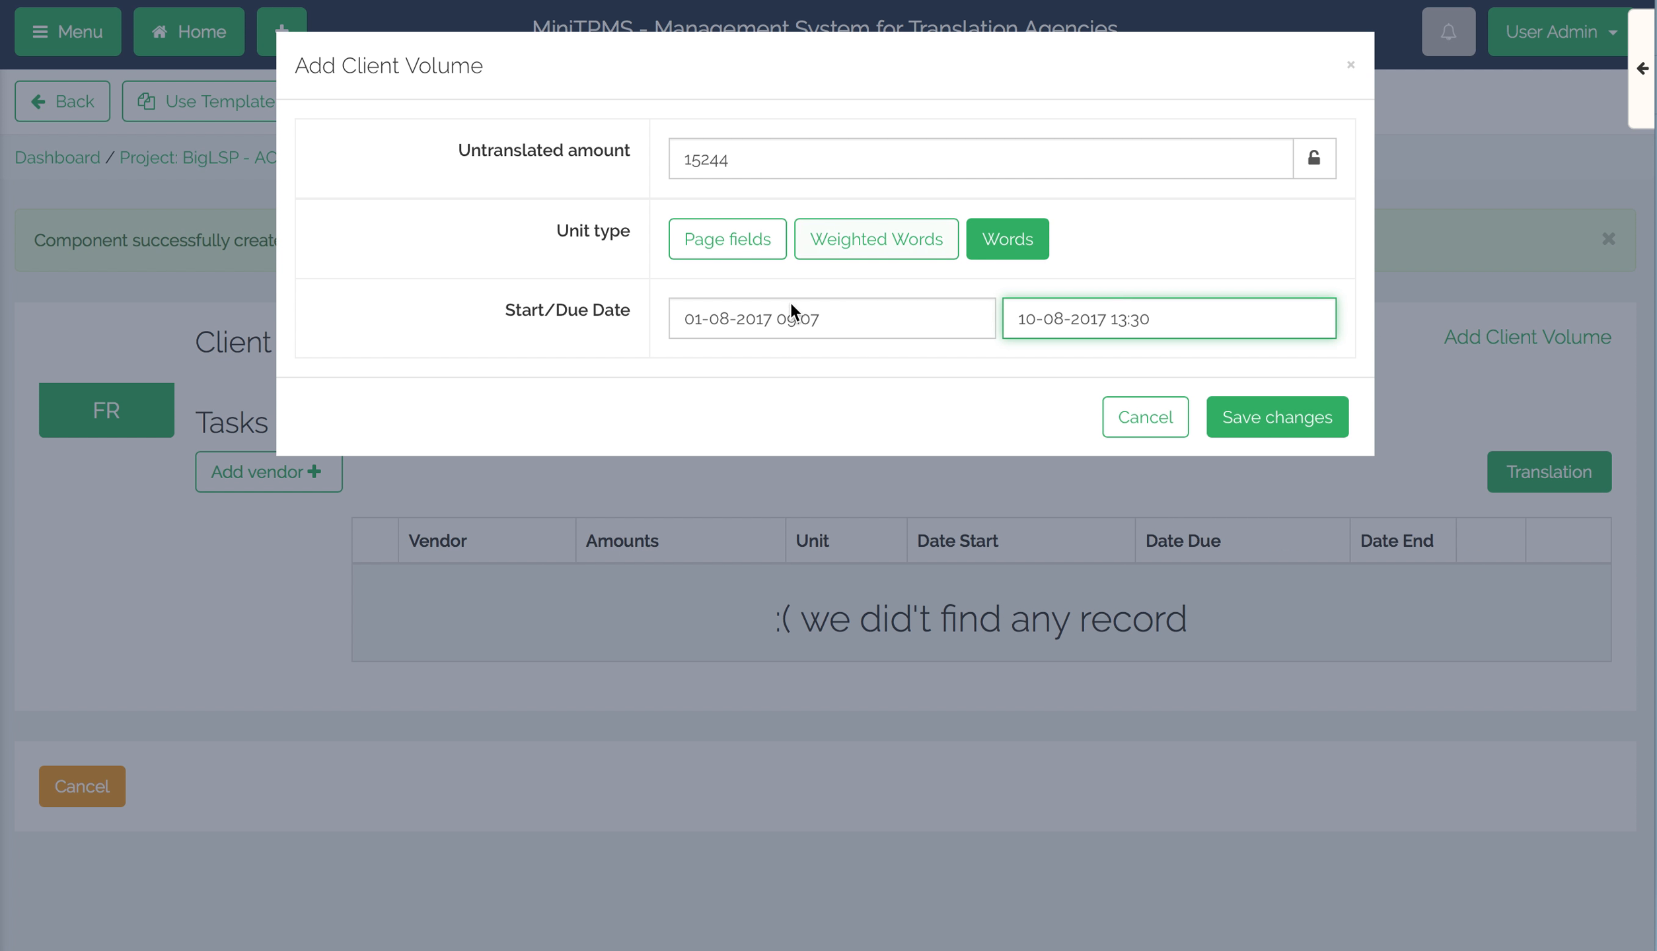
pyautogui.click(1249, 418)
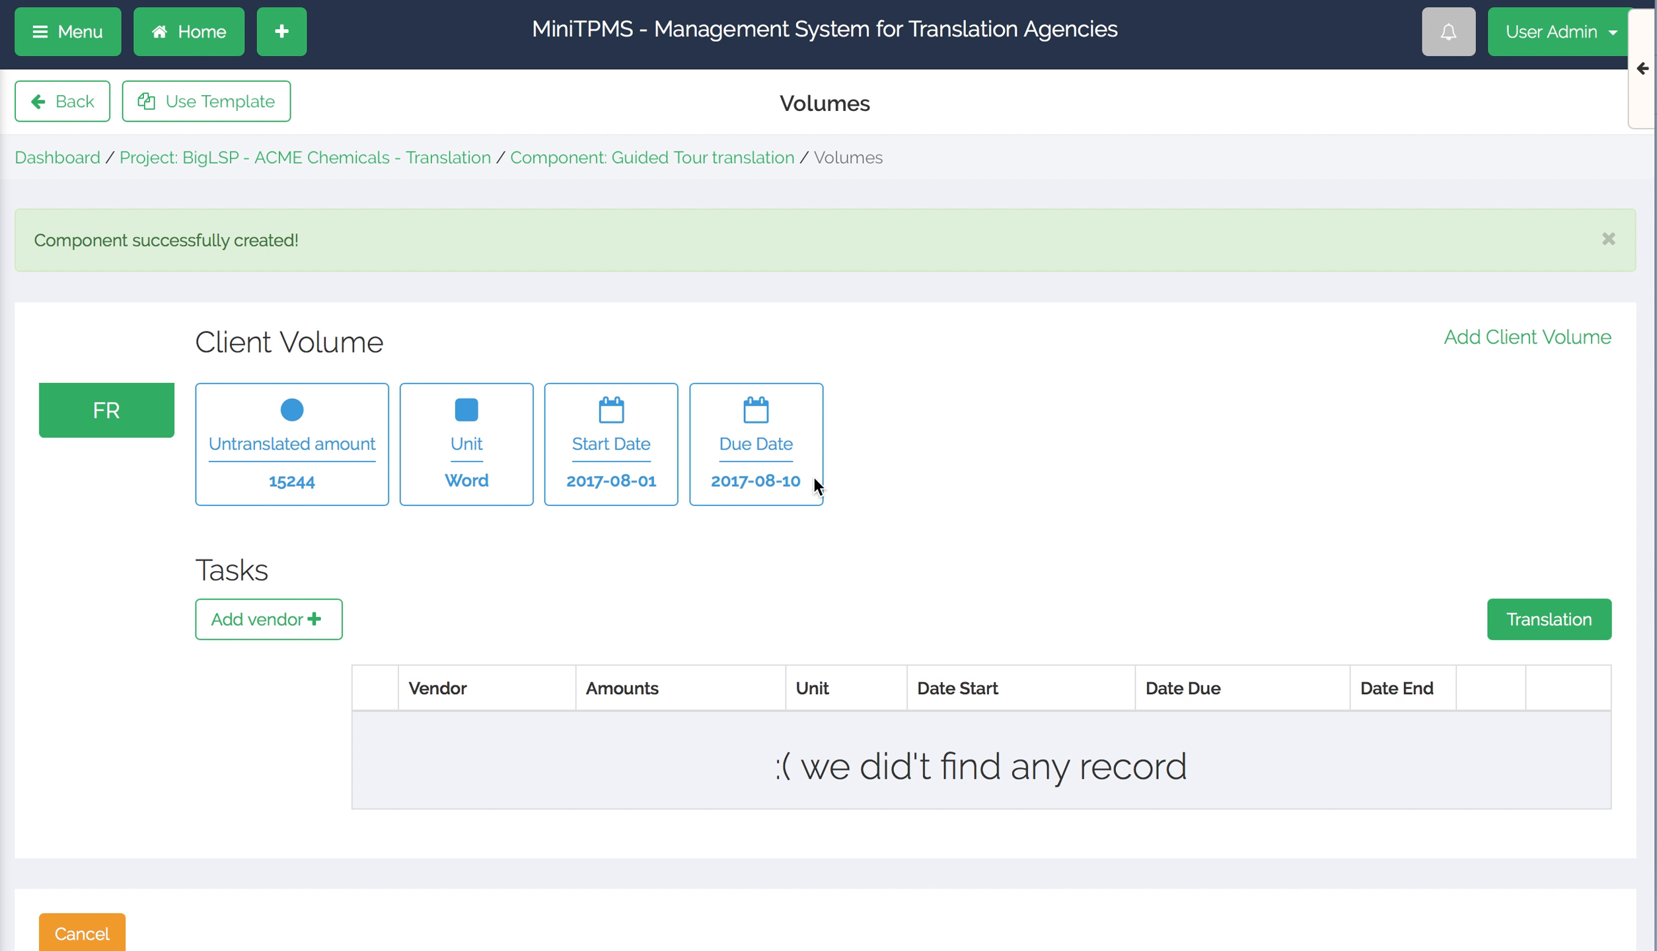
# Start a vendor assignment for the FR translation task with the third listed vendor and the Words unit type.
pyautogui.scroll(-1, 907, 529)
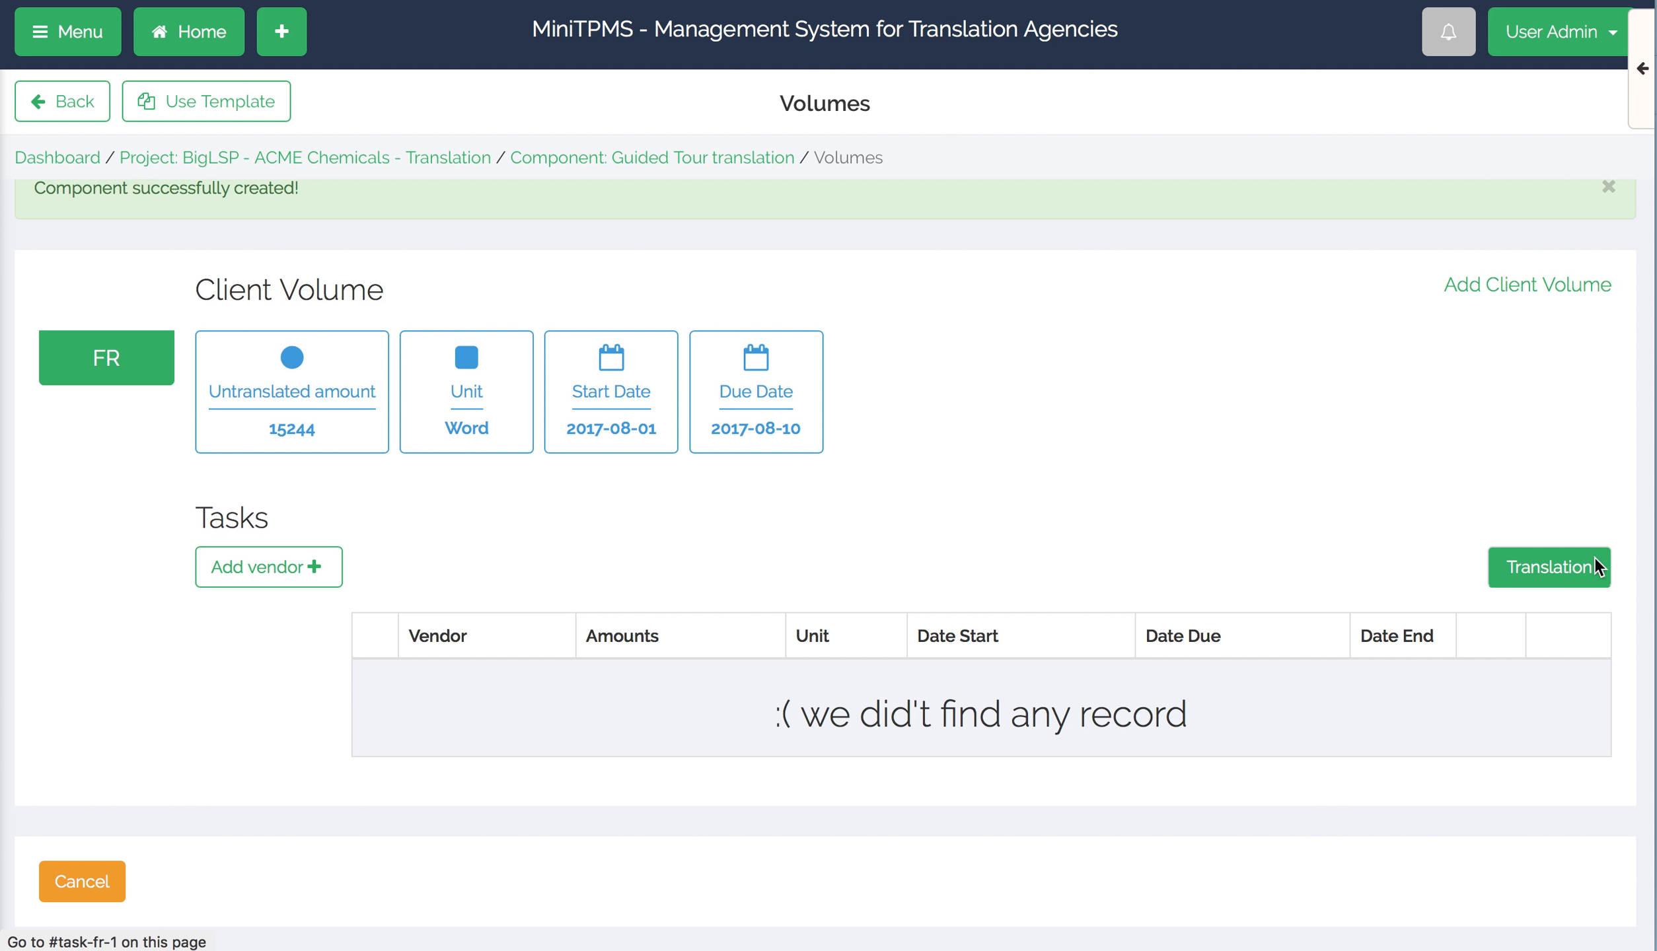
pyautogui.click(267, 575)
pyautogui.click(271, 581)
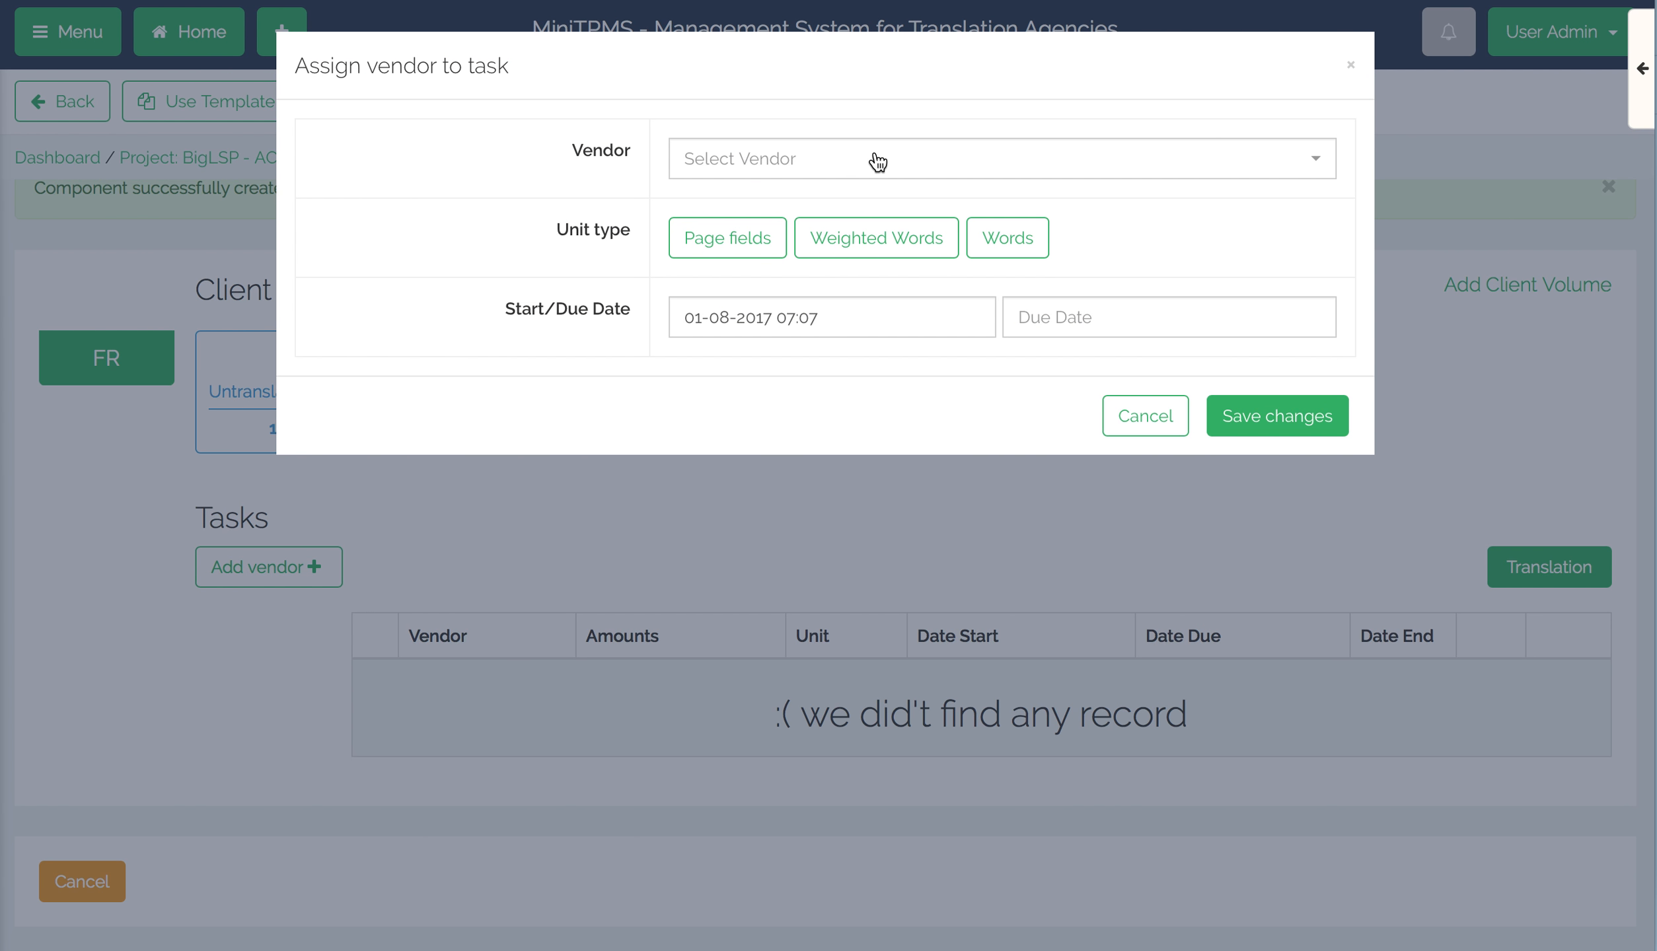
pyautogui.click(877, 159)
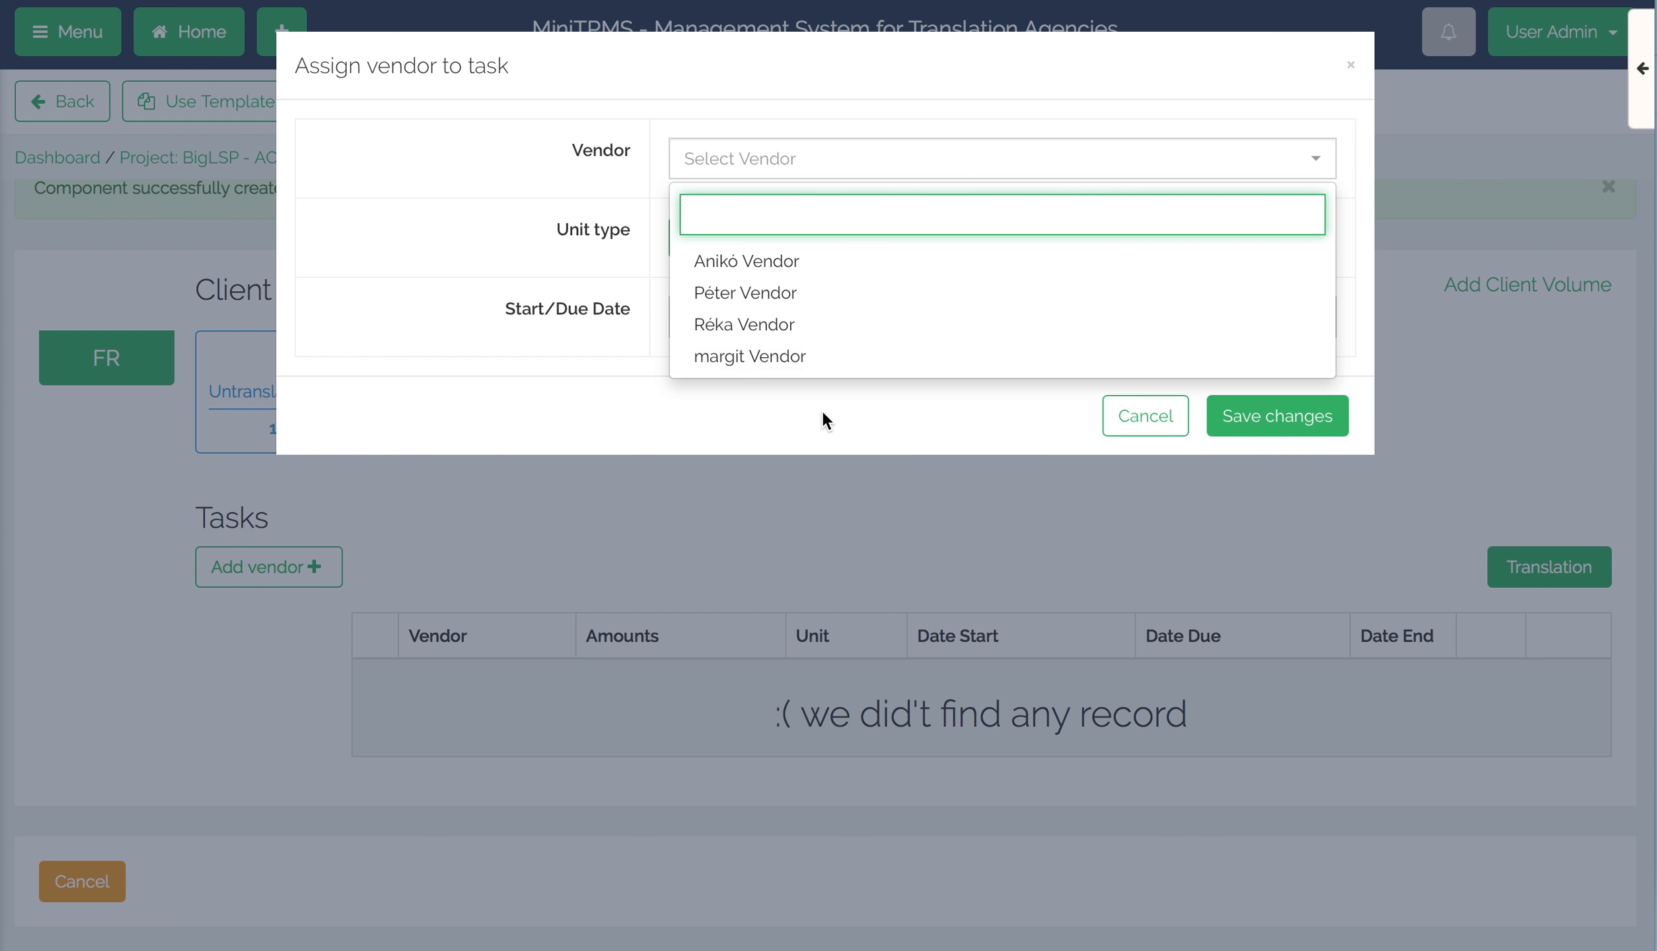
pyautogui.click(750, 326)
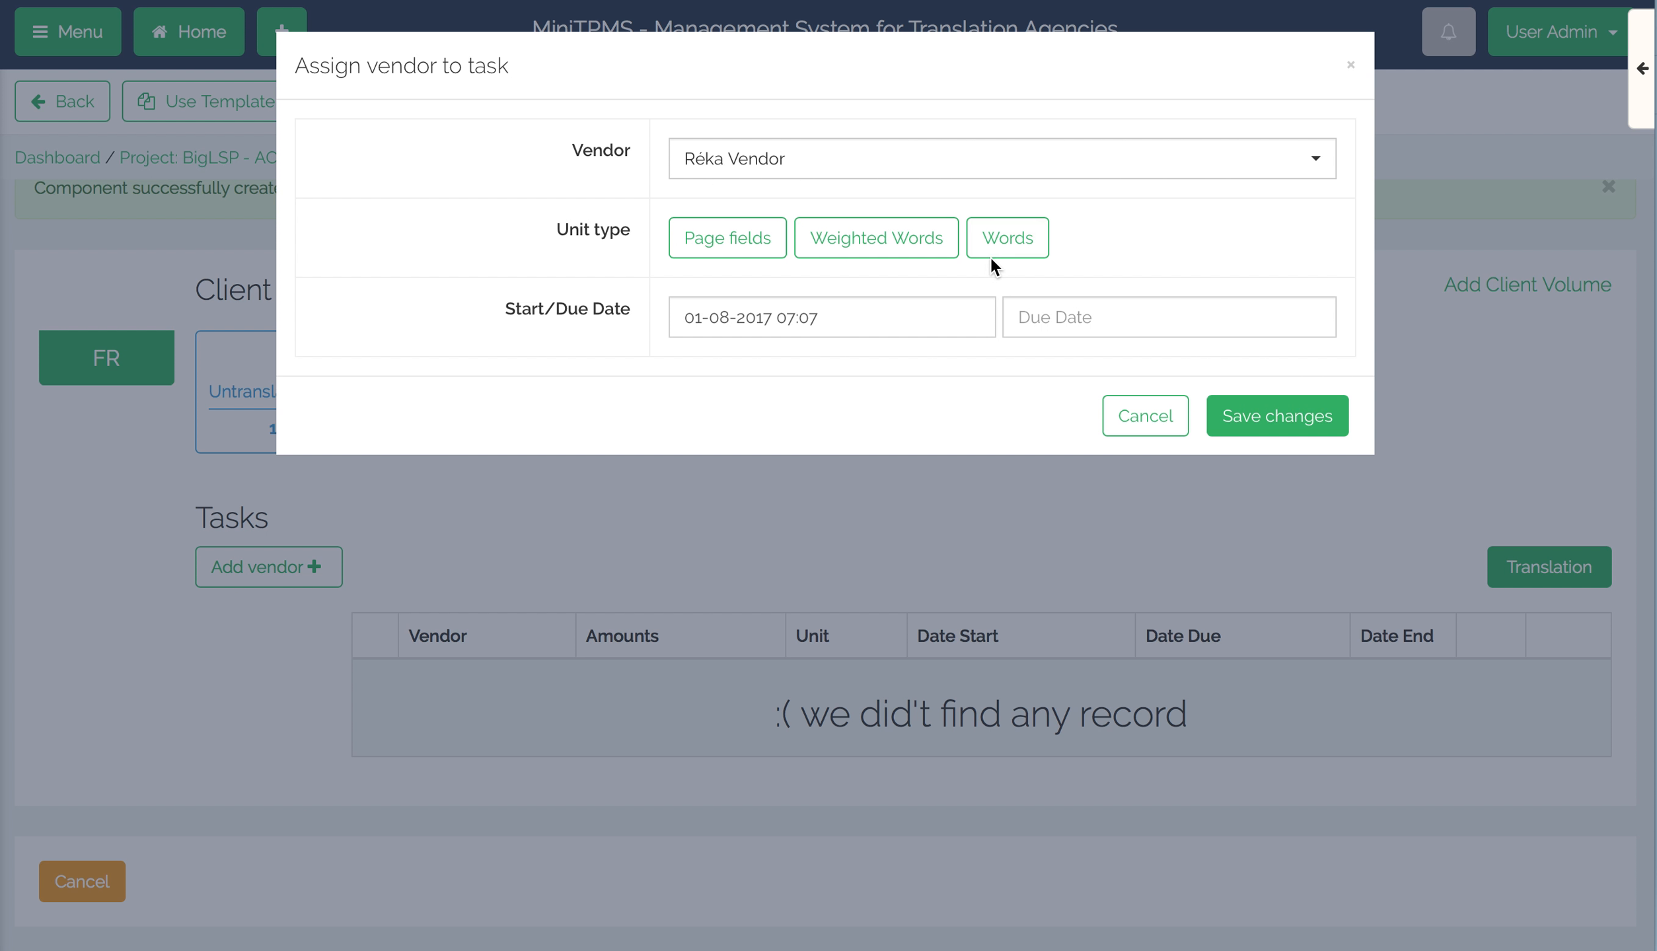
pyautogui.click(1007, 239)
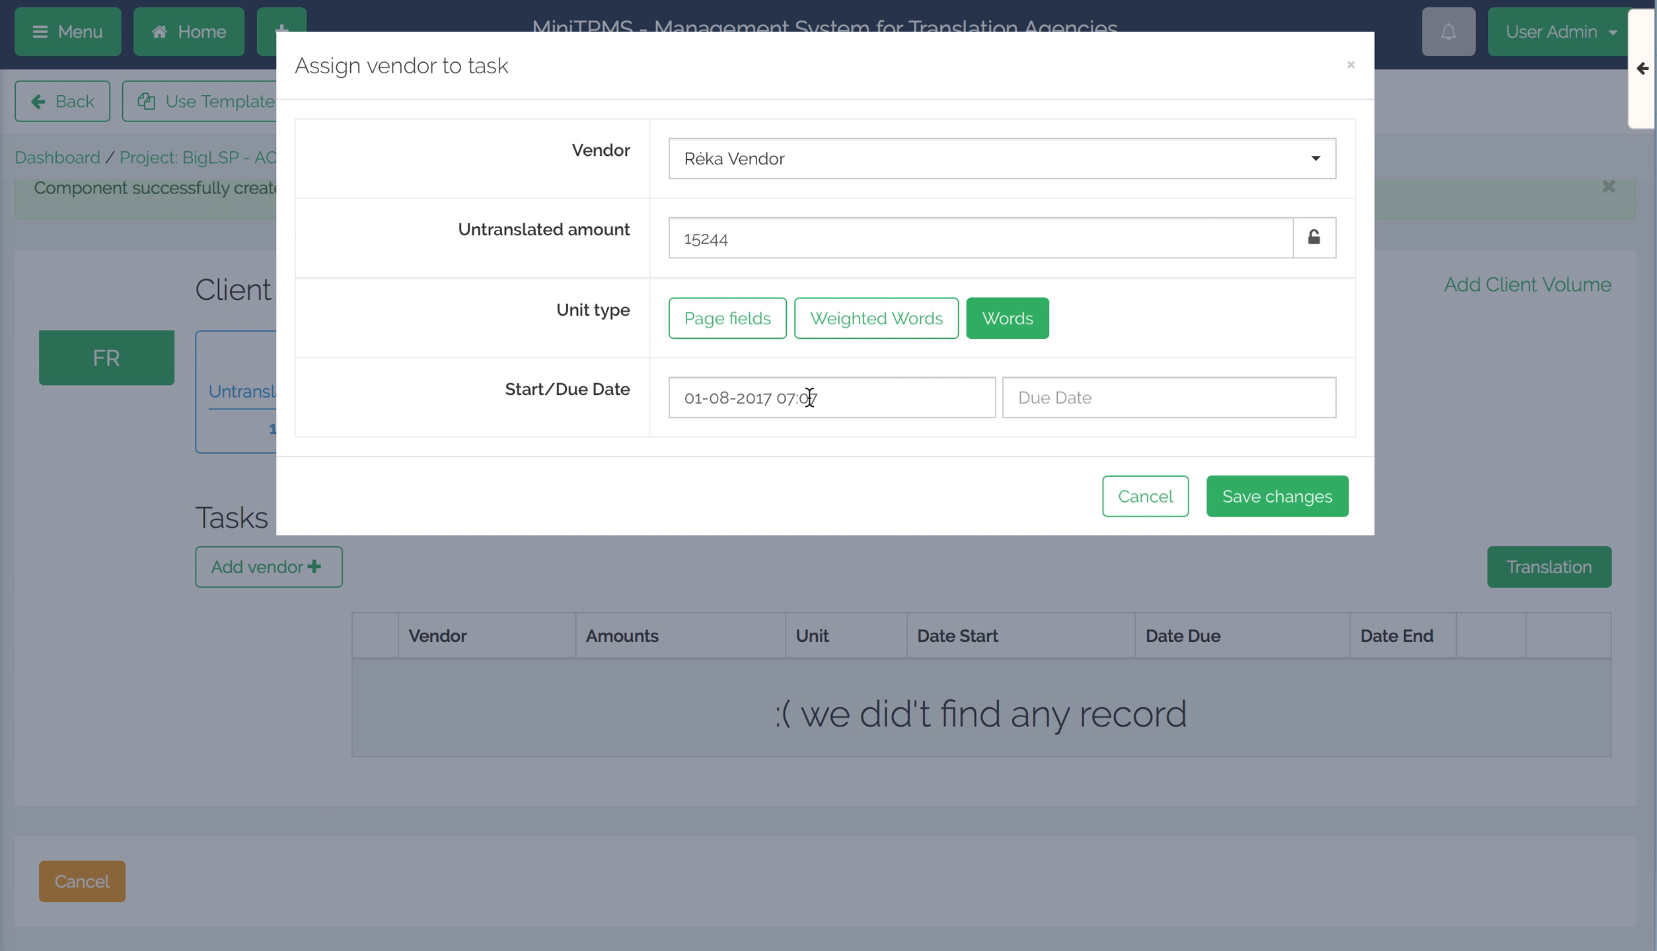
pyautogui.click(1078, 397)
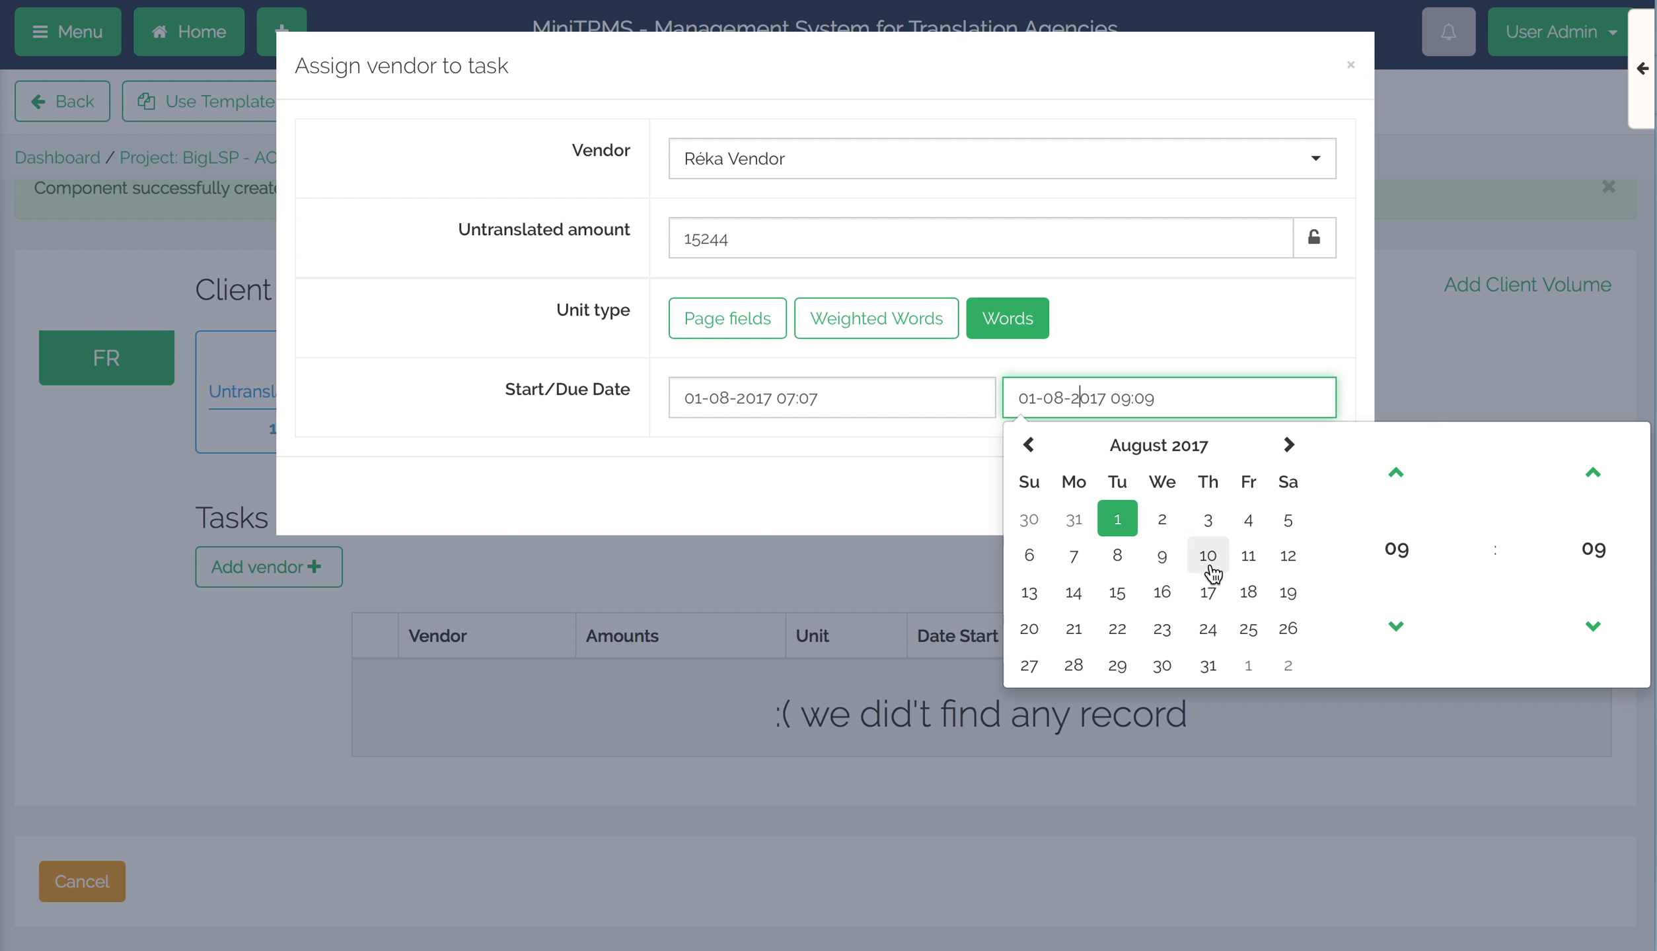
pyautogui.click(1164, 560)
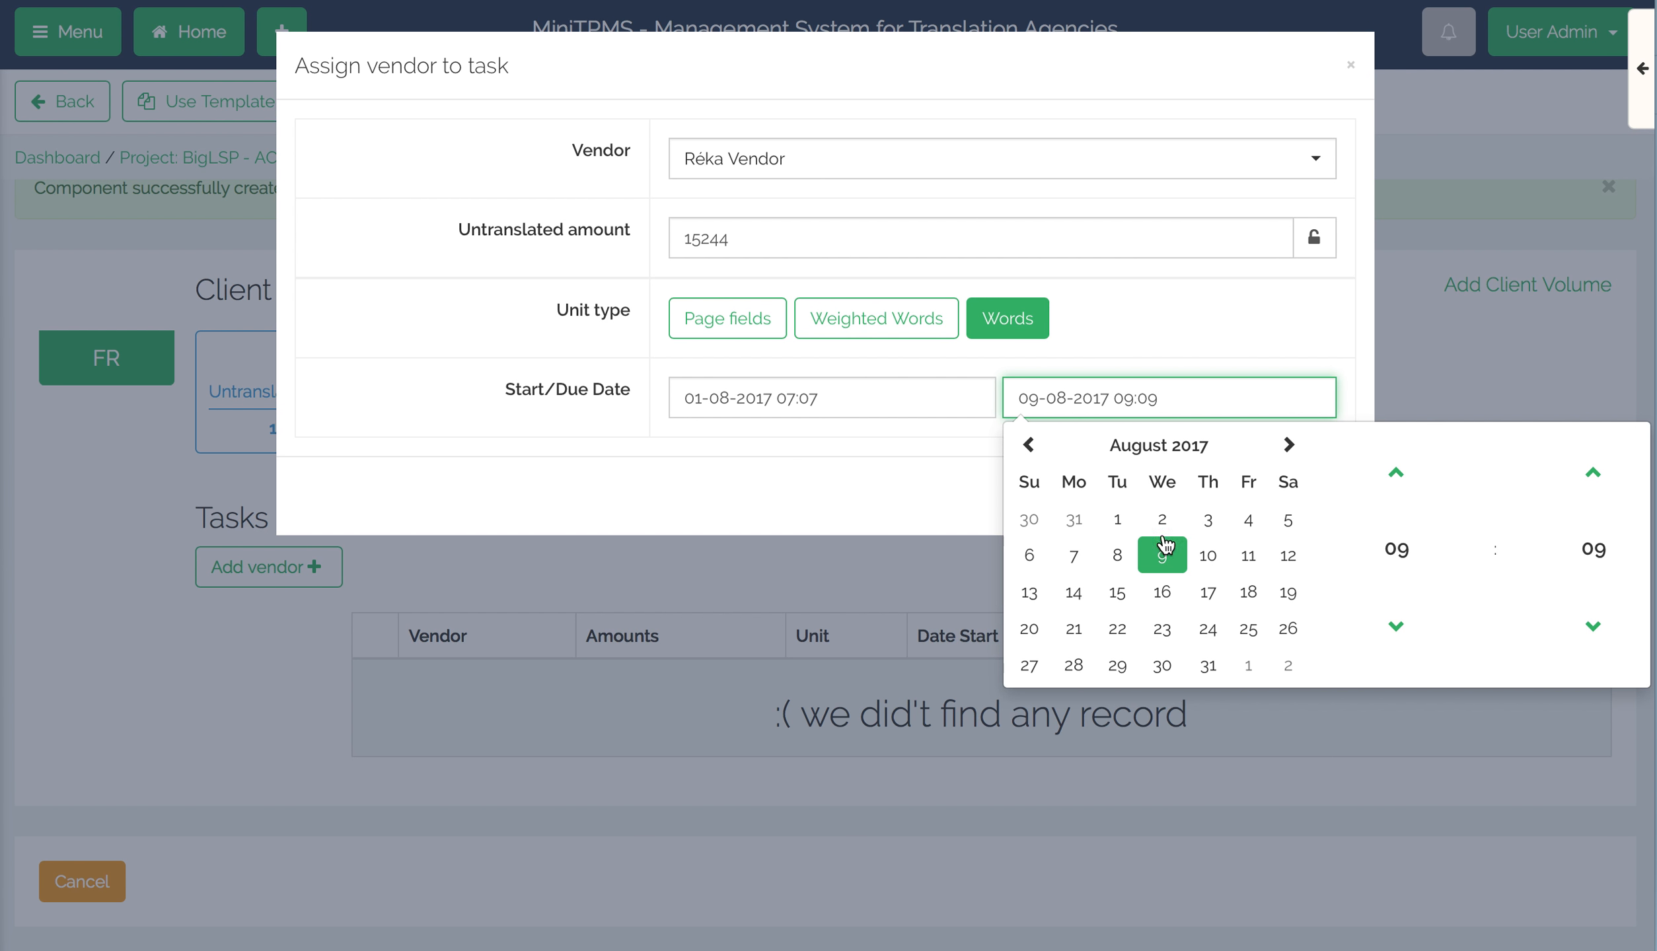
pyautogui.click(1397, 548)
pyautogui.click(1381, 538)
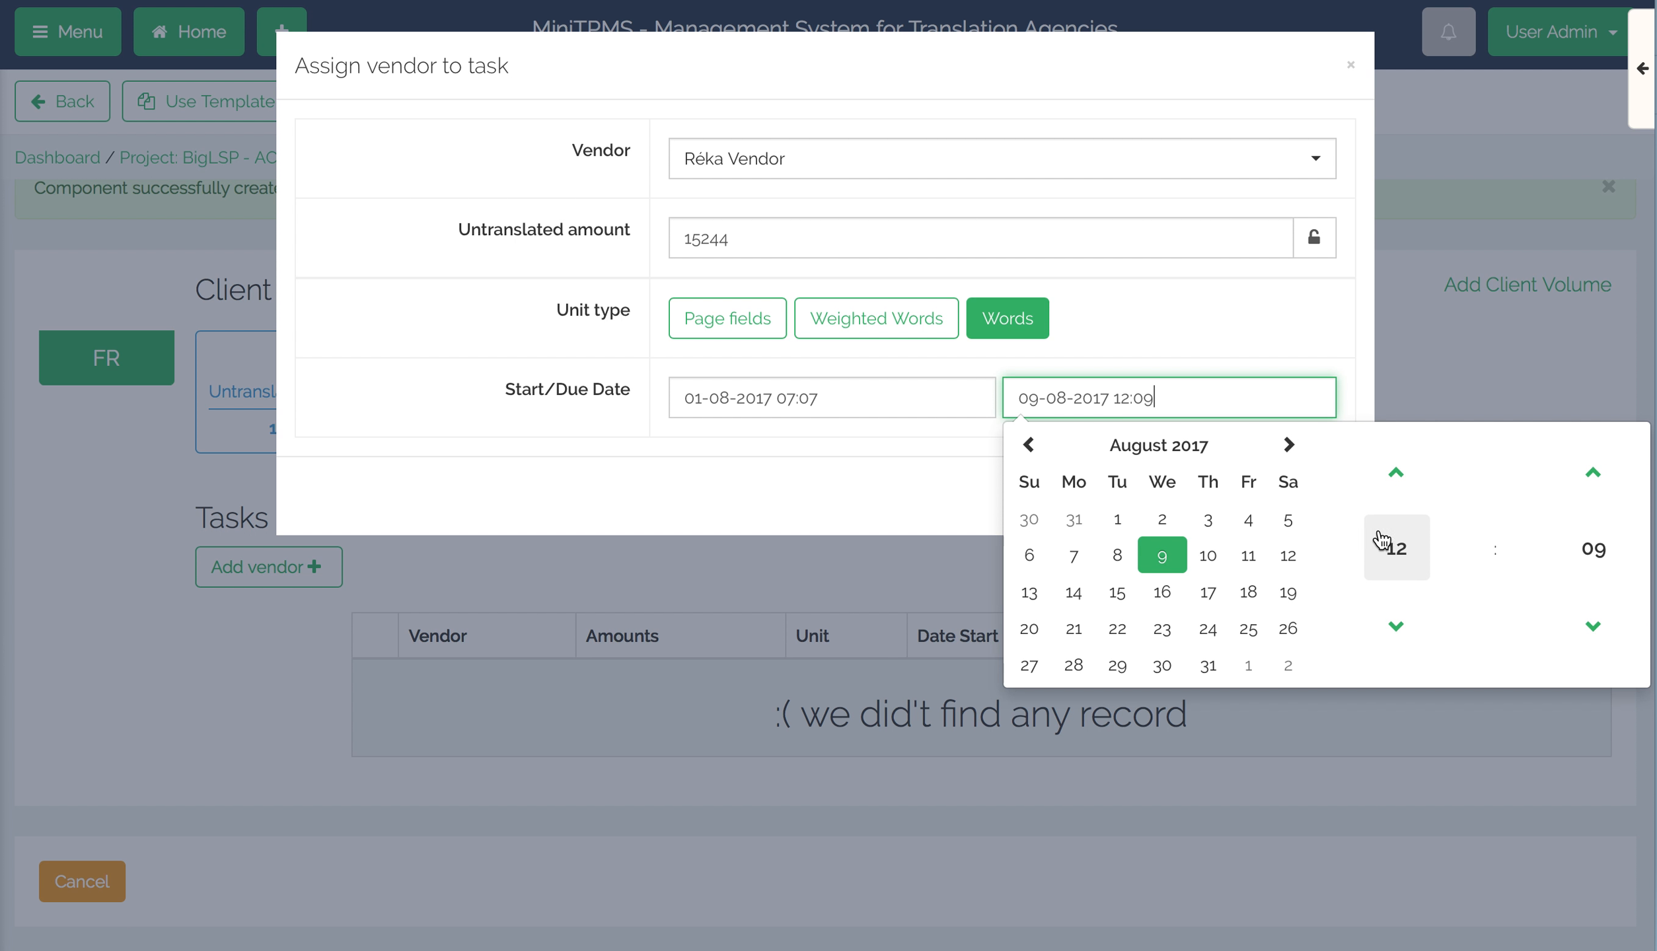
pyautogui.click(1590, 545)
pyautogui.click(1400, 469)
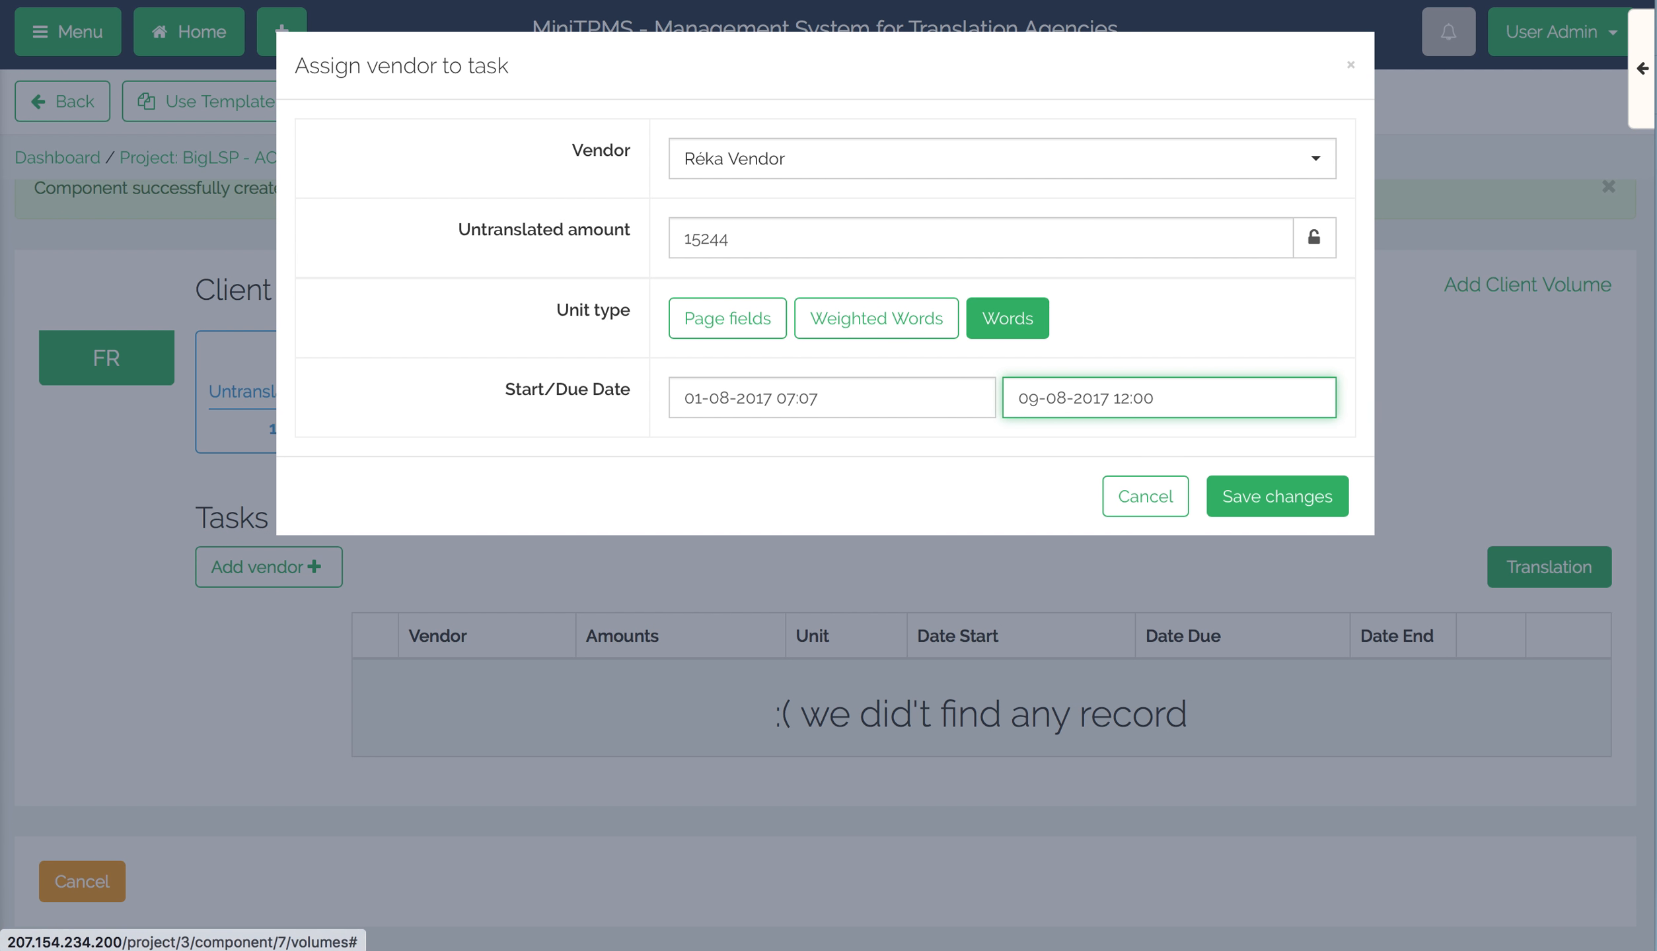
pyautogui.click(1278, 496)
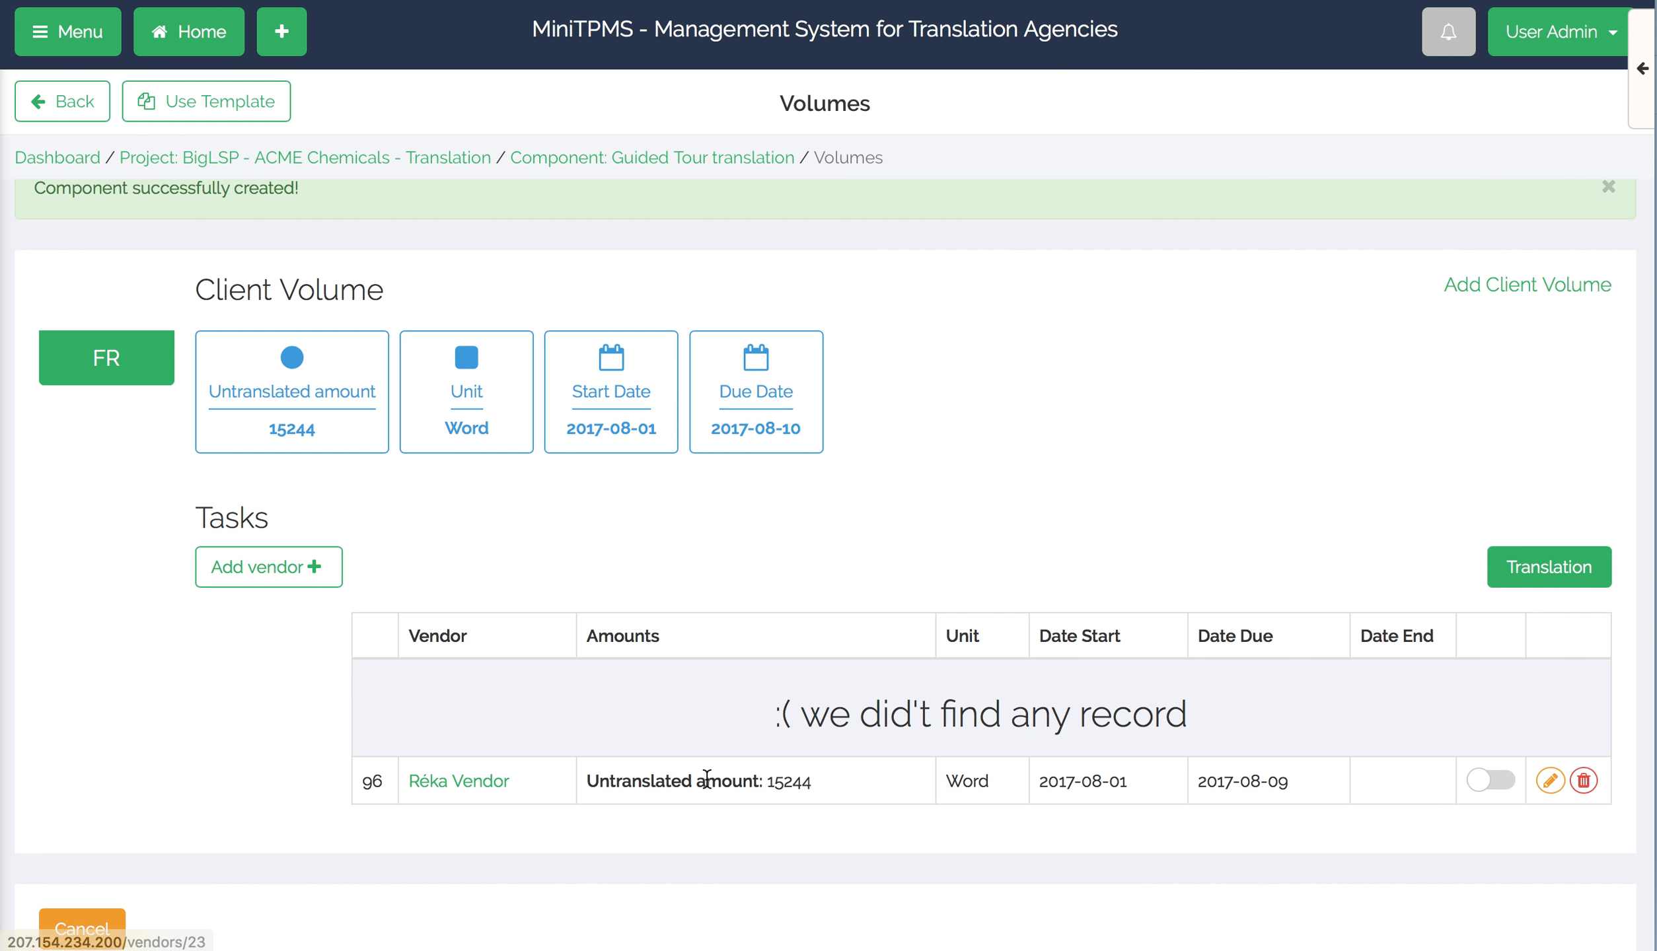
pyautogui.moveTo(780, 717); pyautogui.dragTo(1270, 721)
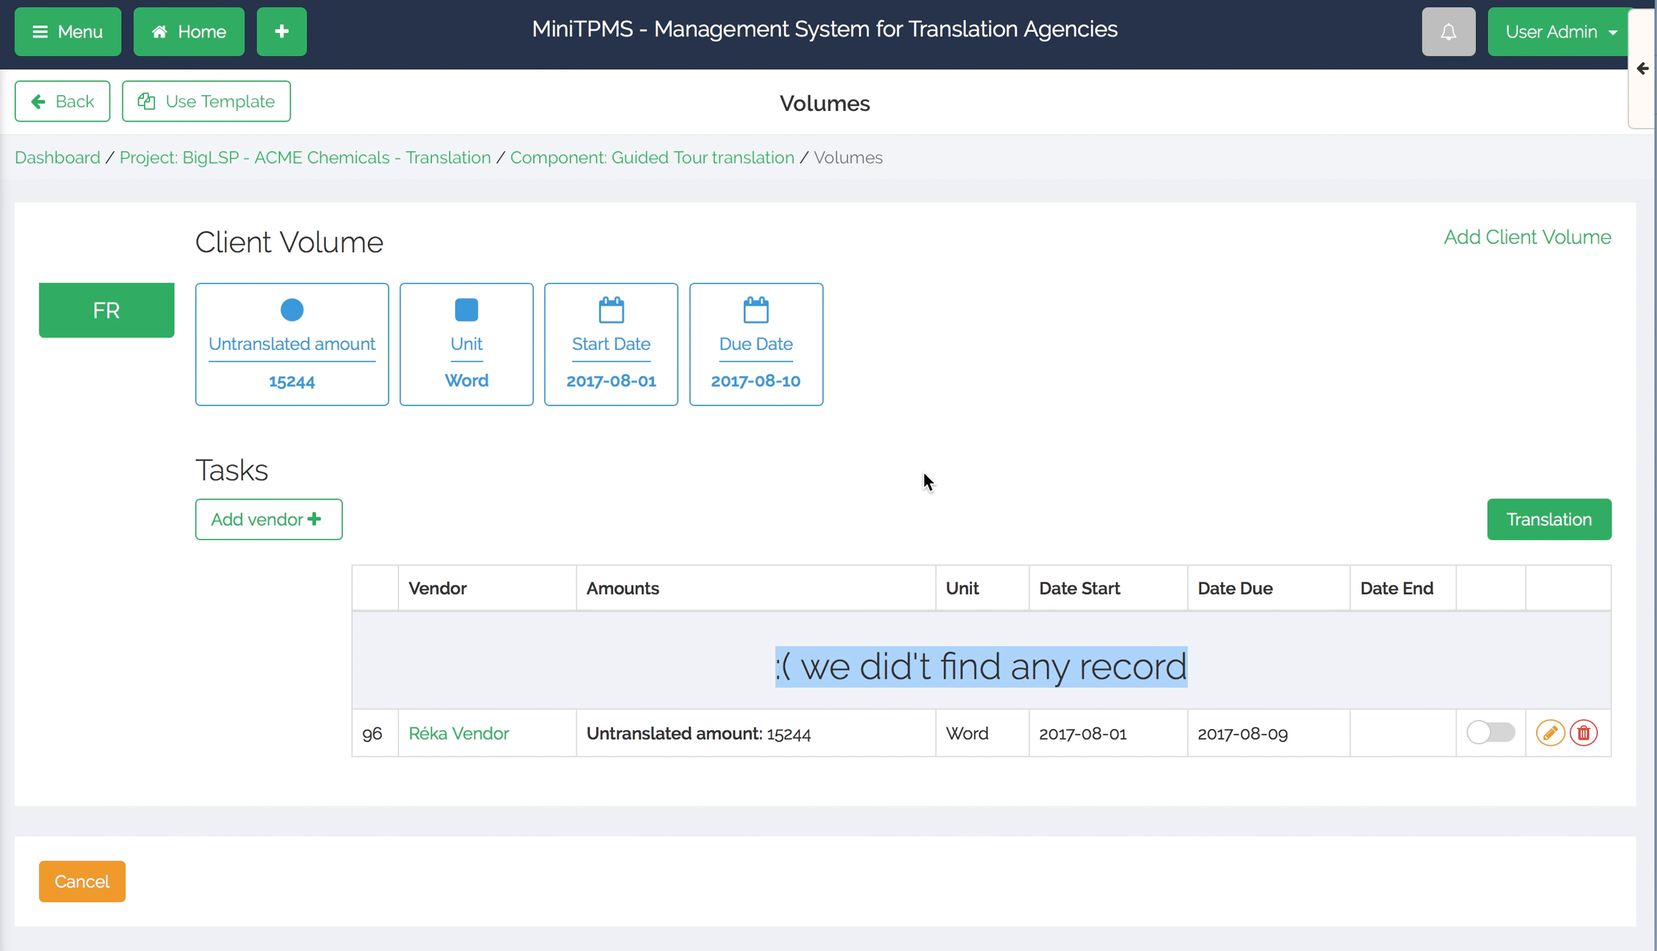
pyautogui.scroll(2, 924, 474)
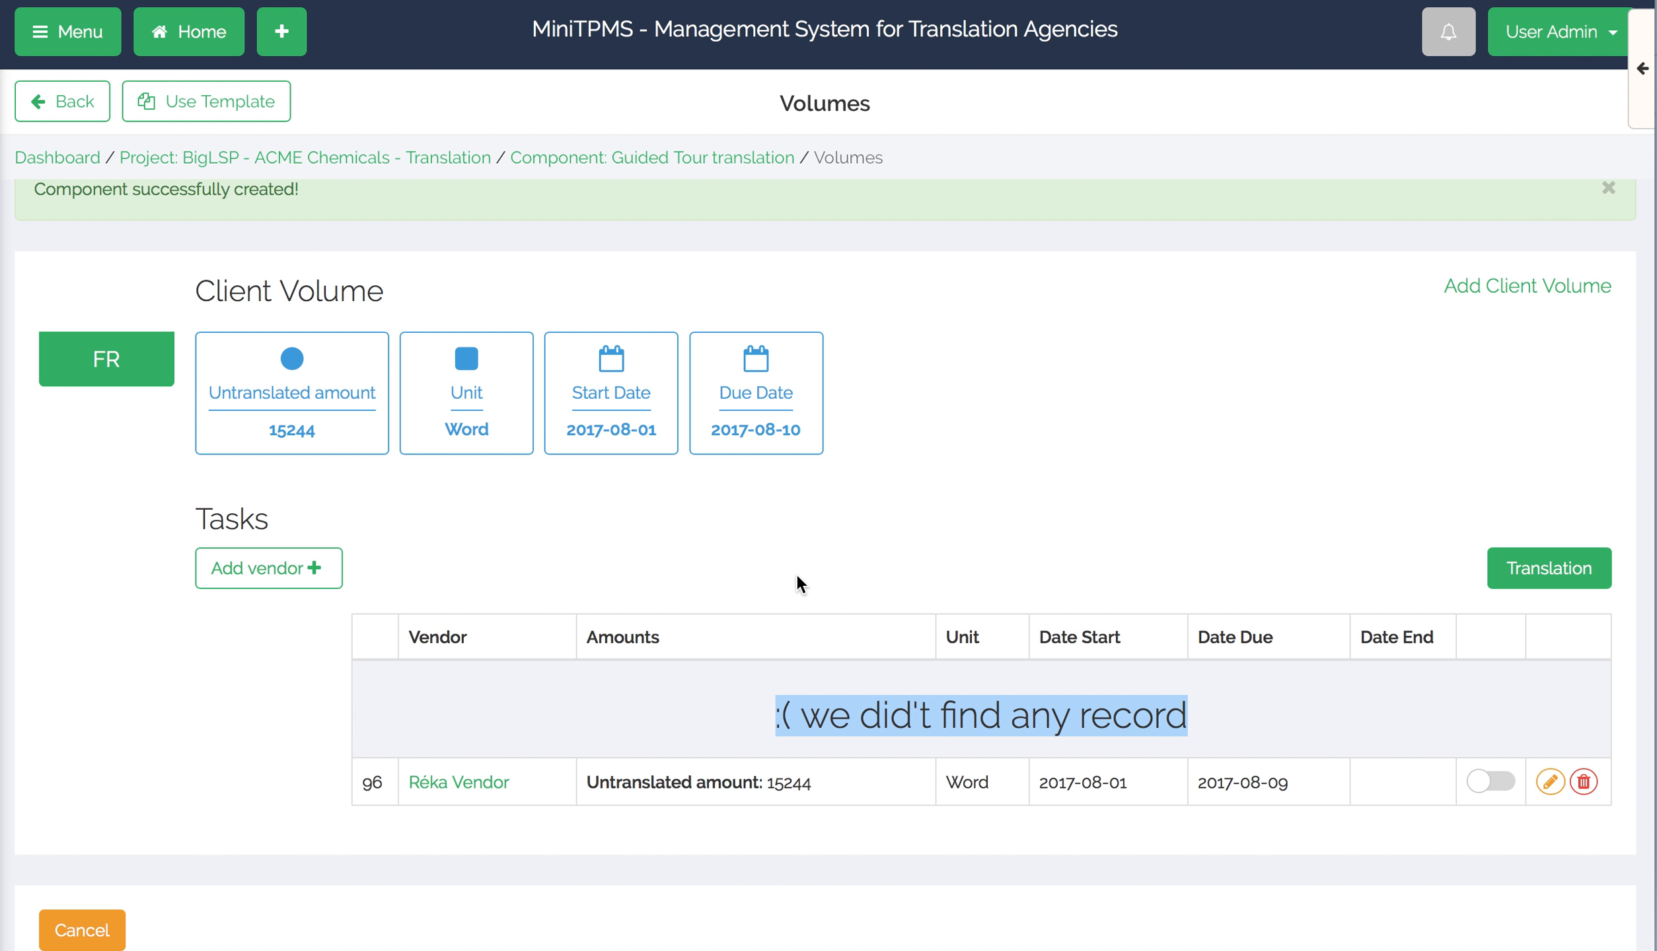
pyautogui.click(923, 726)
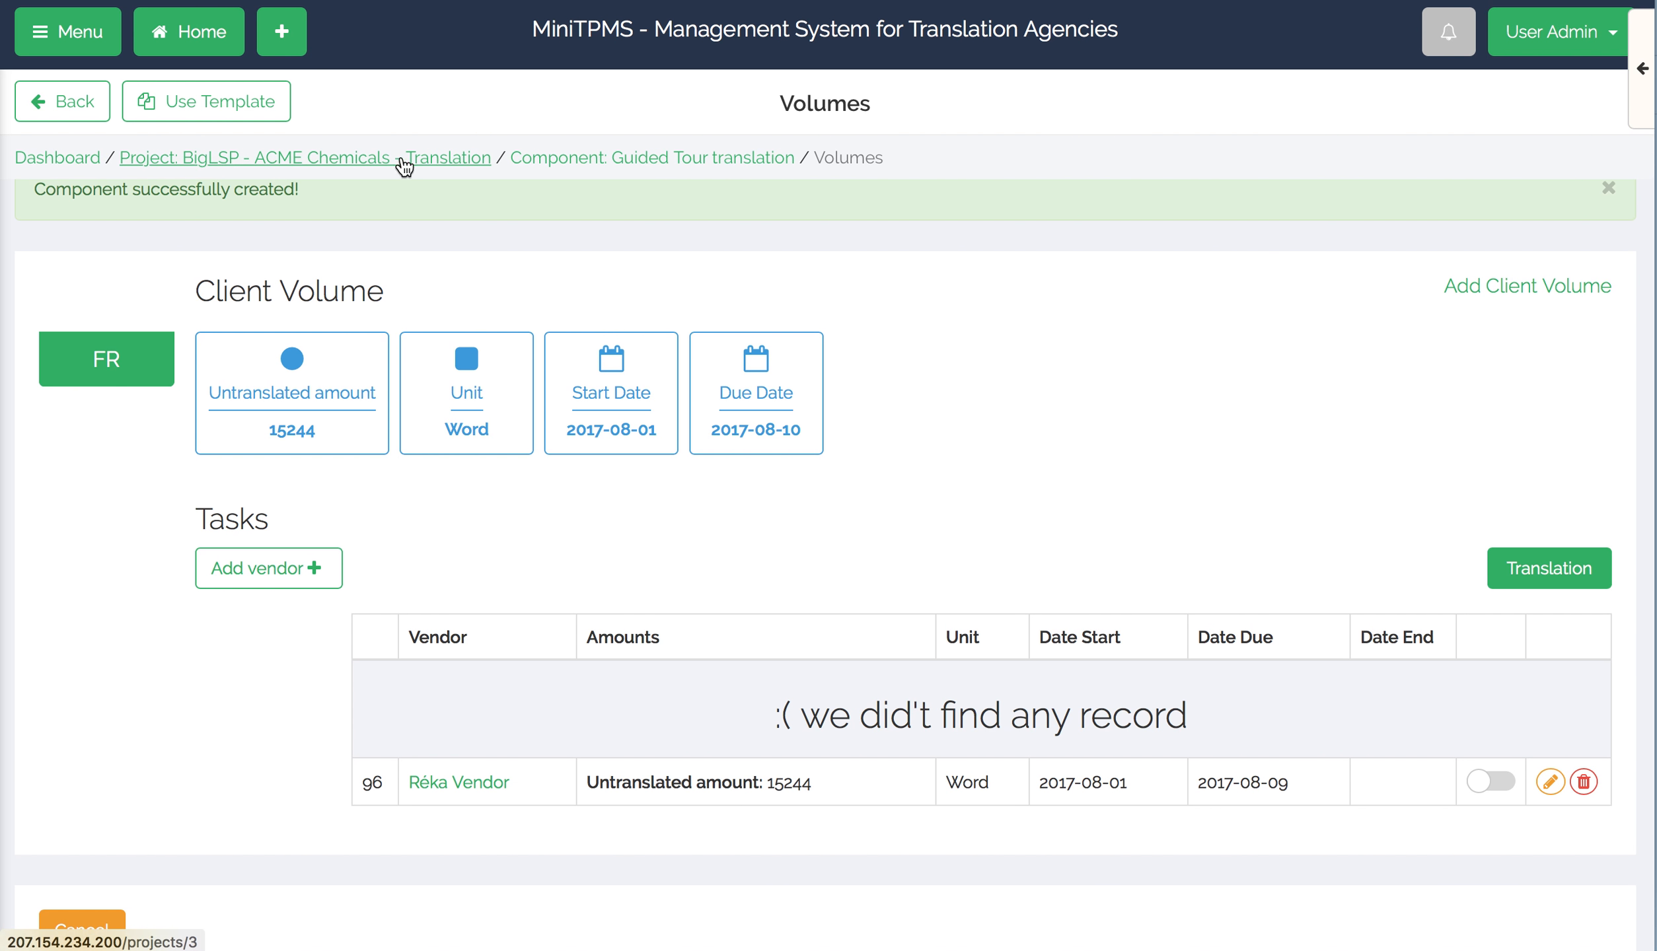
# Compare the client due date and the vendor due date of "Guided Tour translation" on the dashboard.
pyautogui.click(200, 47)
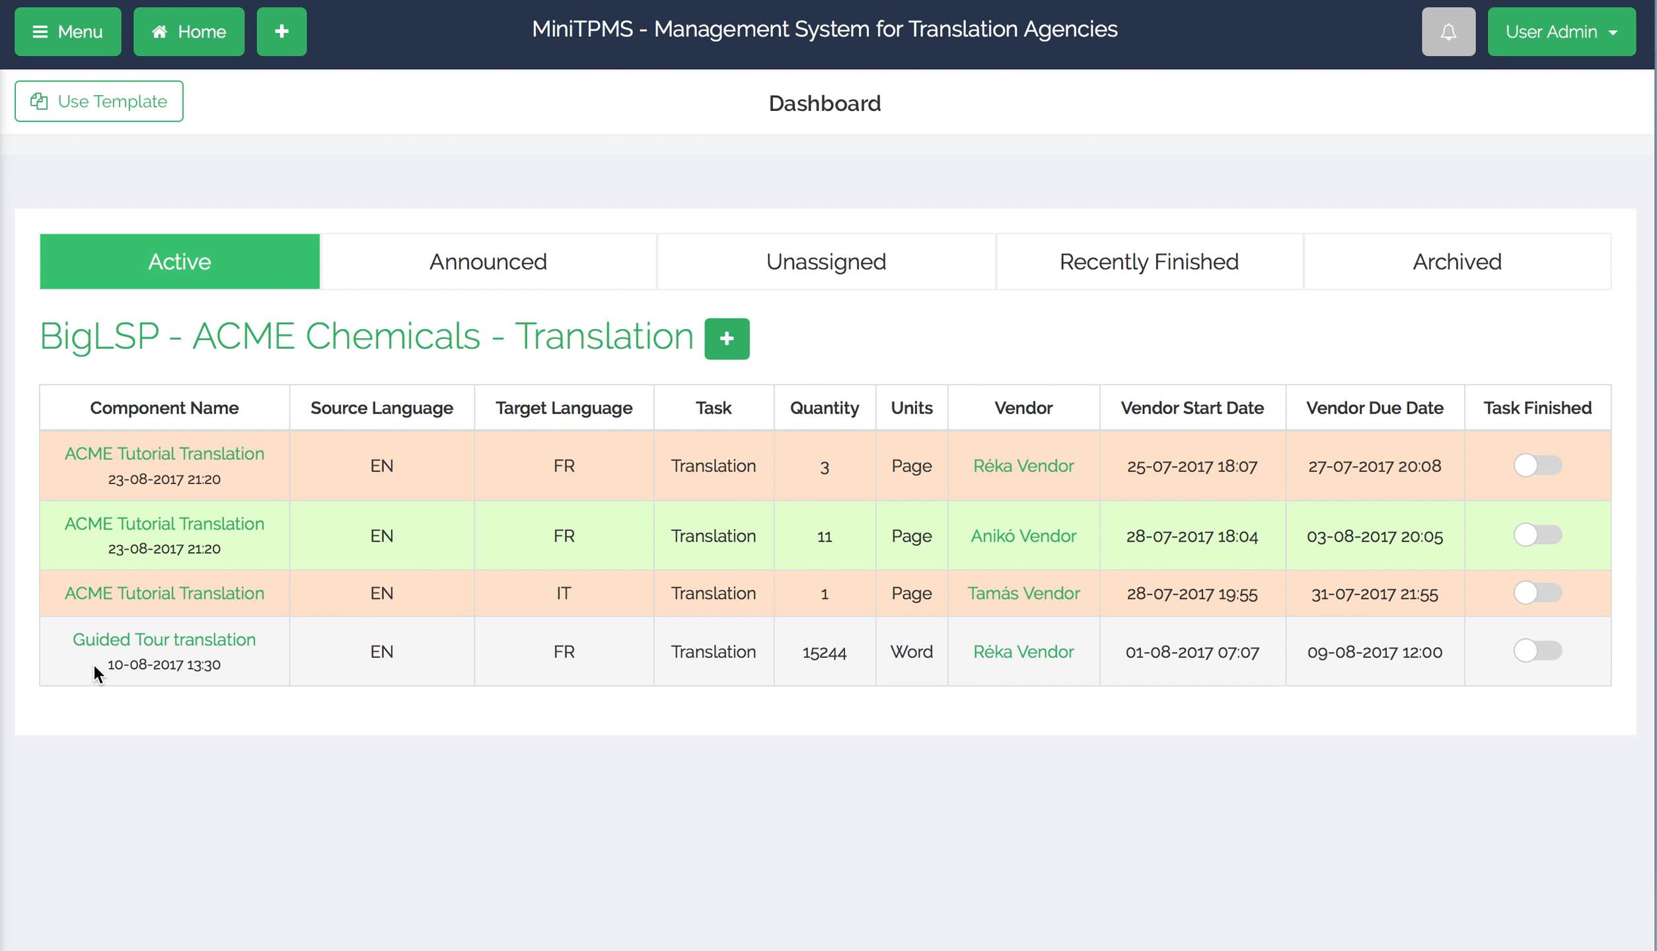
pyautogui.moveTo(108, 664); pyautogui.dragTo(228, 666)
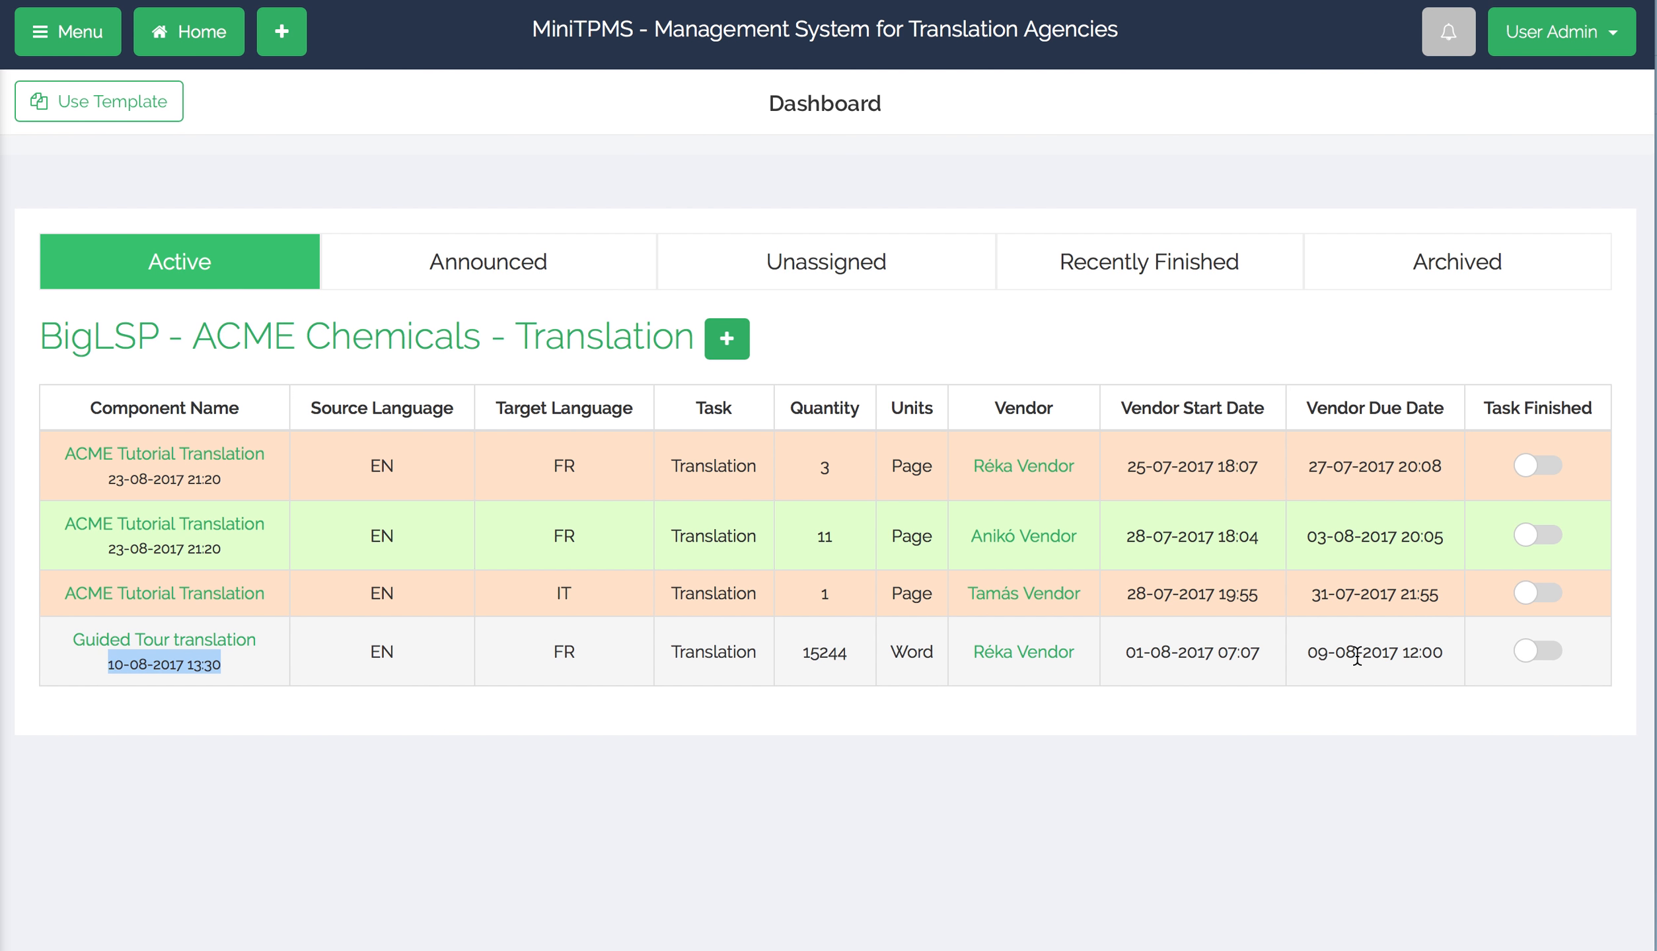
pyautogui.moveTo(1302, 661); pyautogui.dragTo(1450, 654)
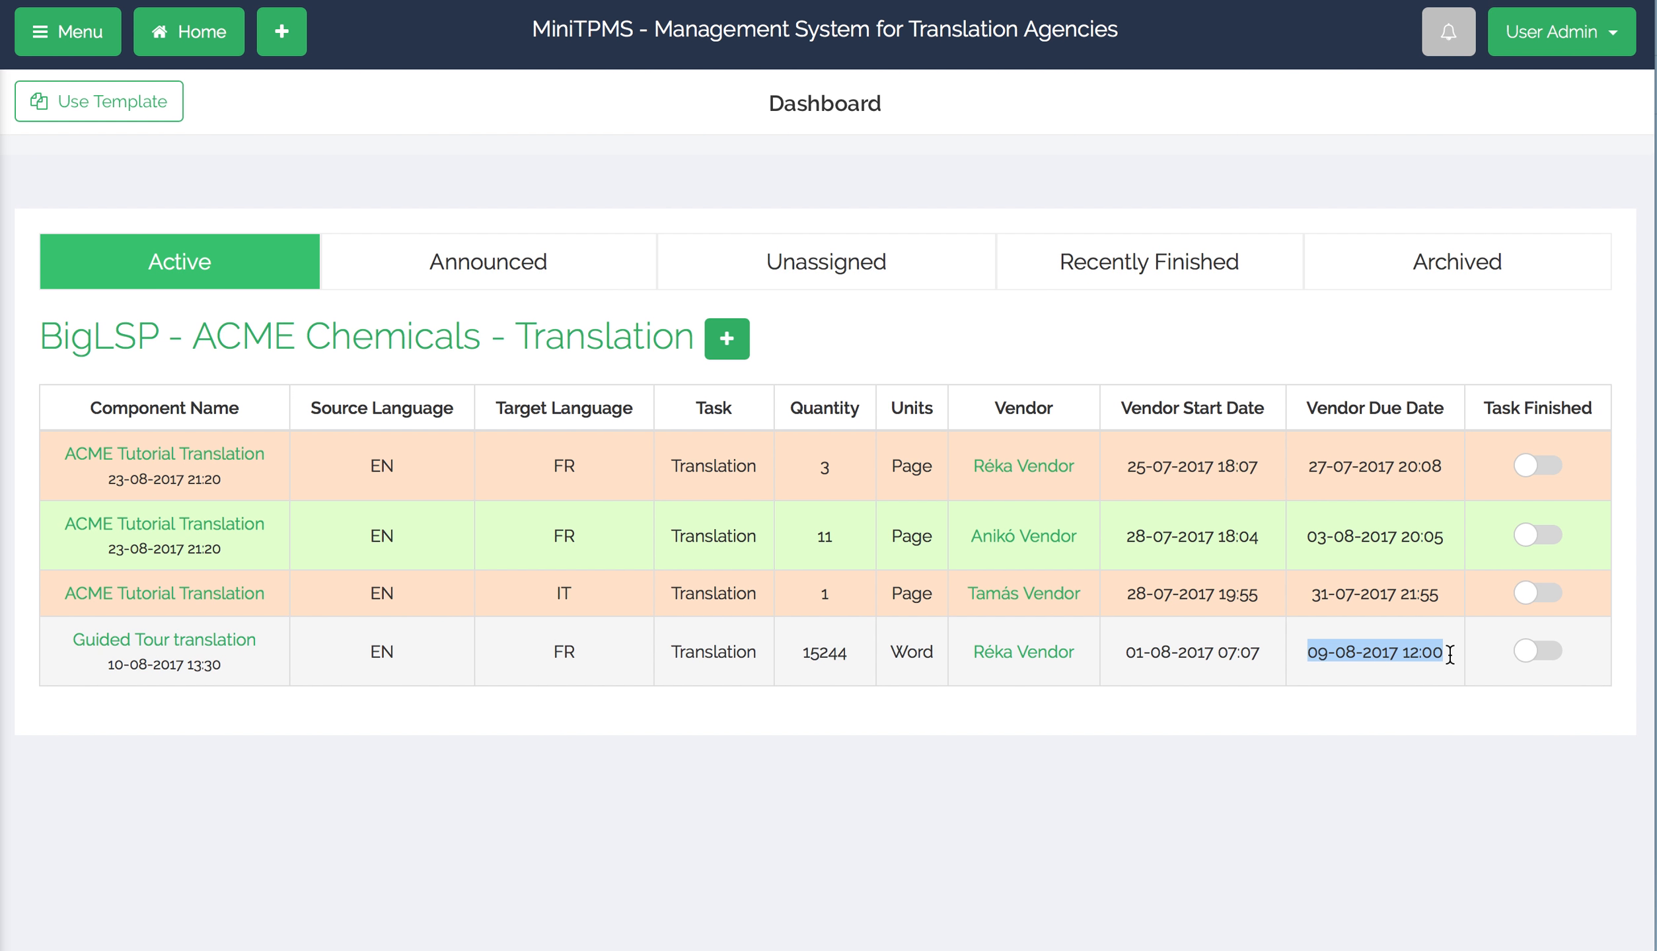
pyautogui.click(1258, 775)
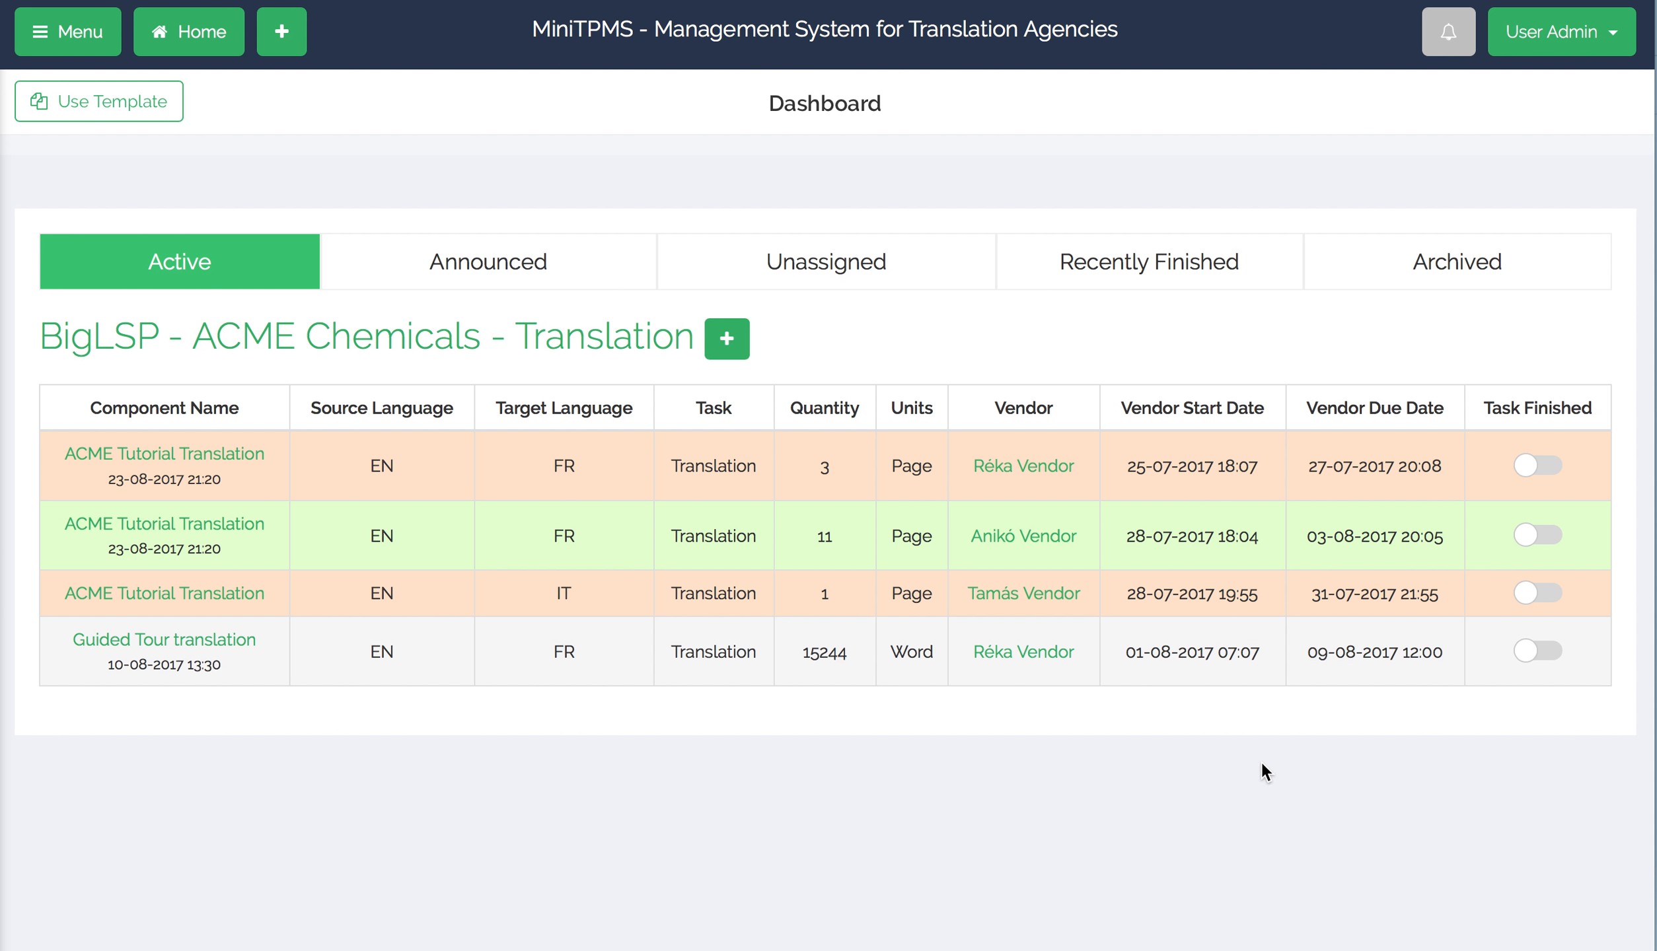
# Mark the 3-page EN–FR ACME Tutorial Translation task as finished and review the recently finished tasks.
pyautogui.click(1528, 470)
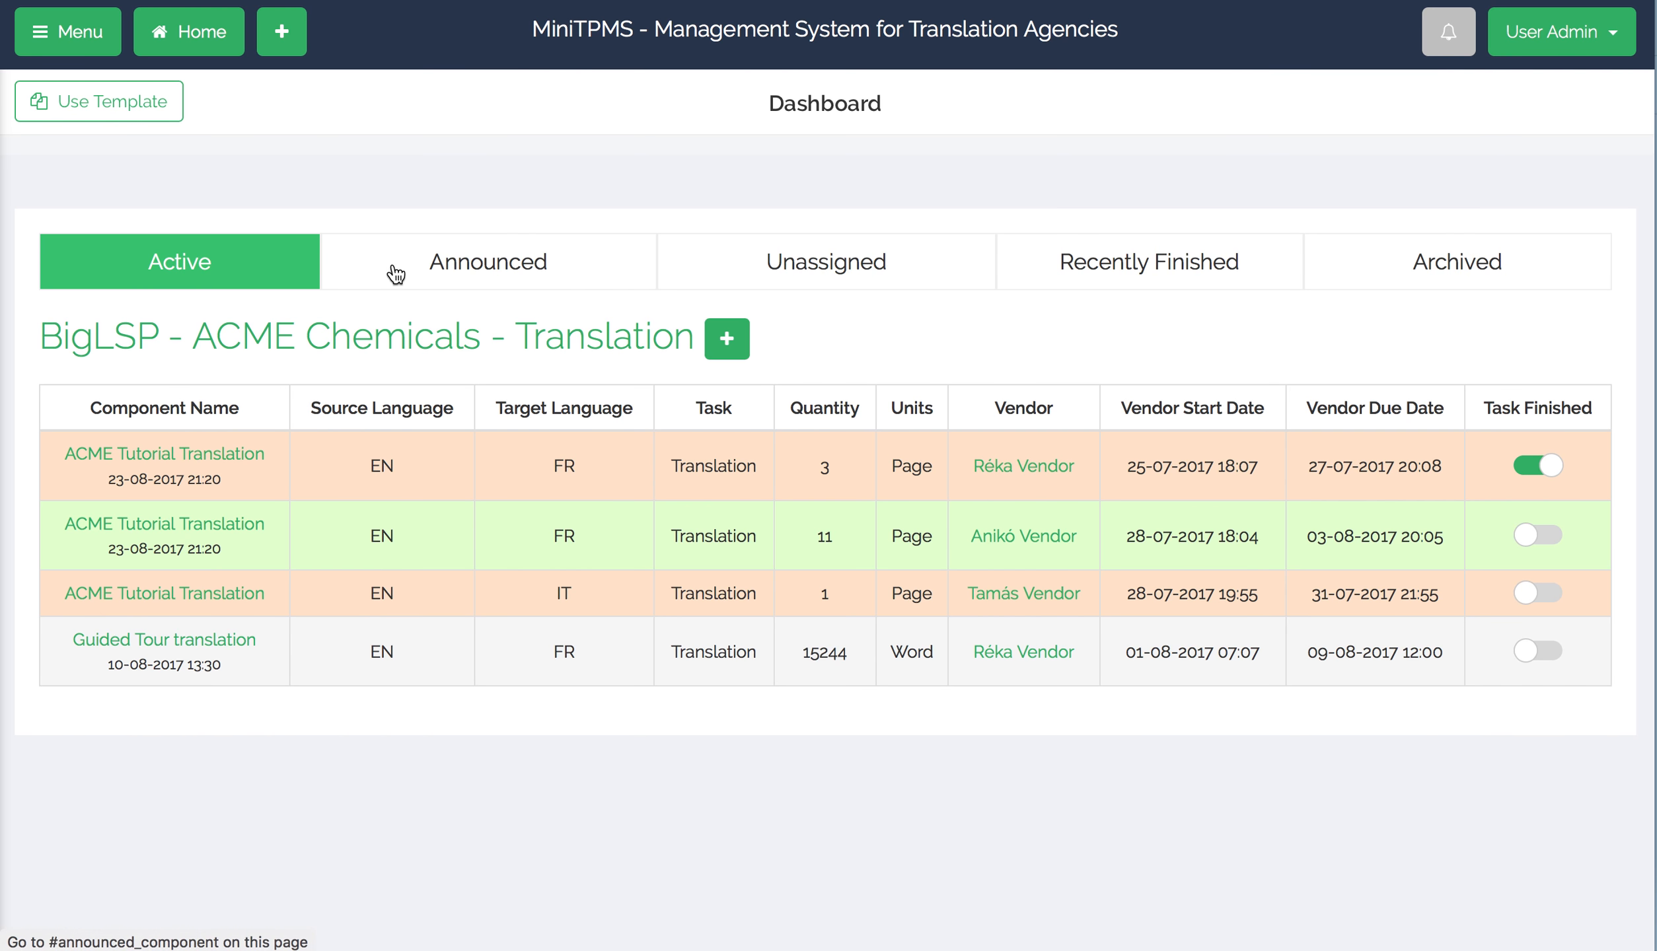
pyautogui.click(1121, 267)
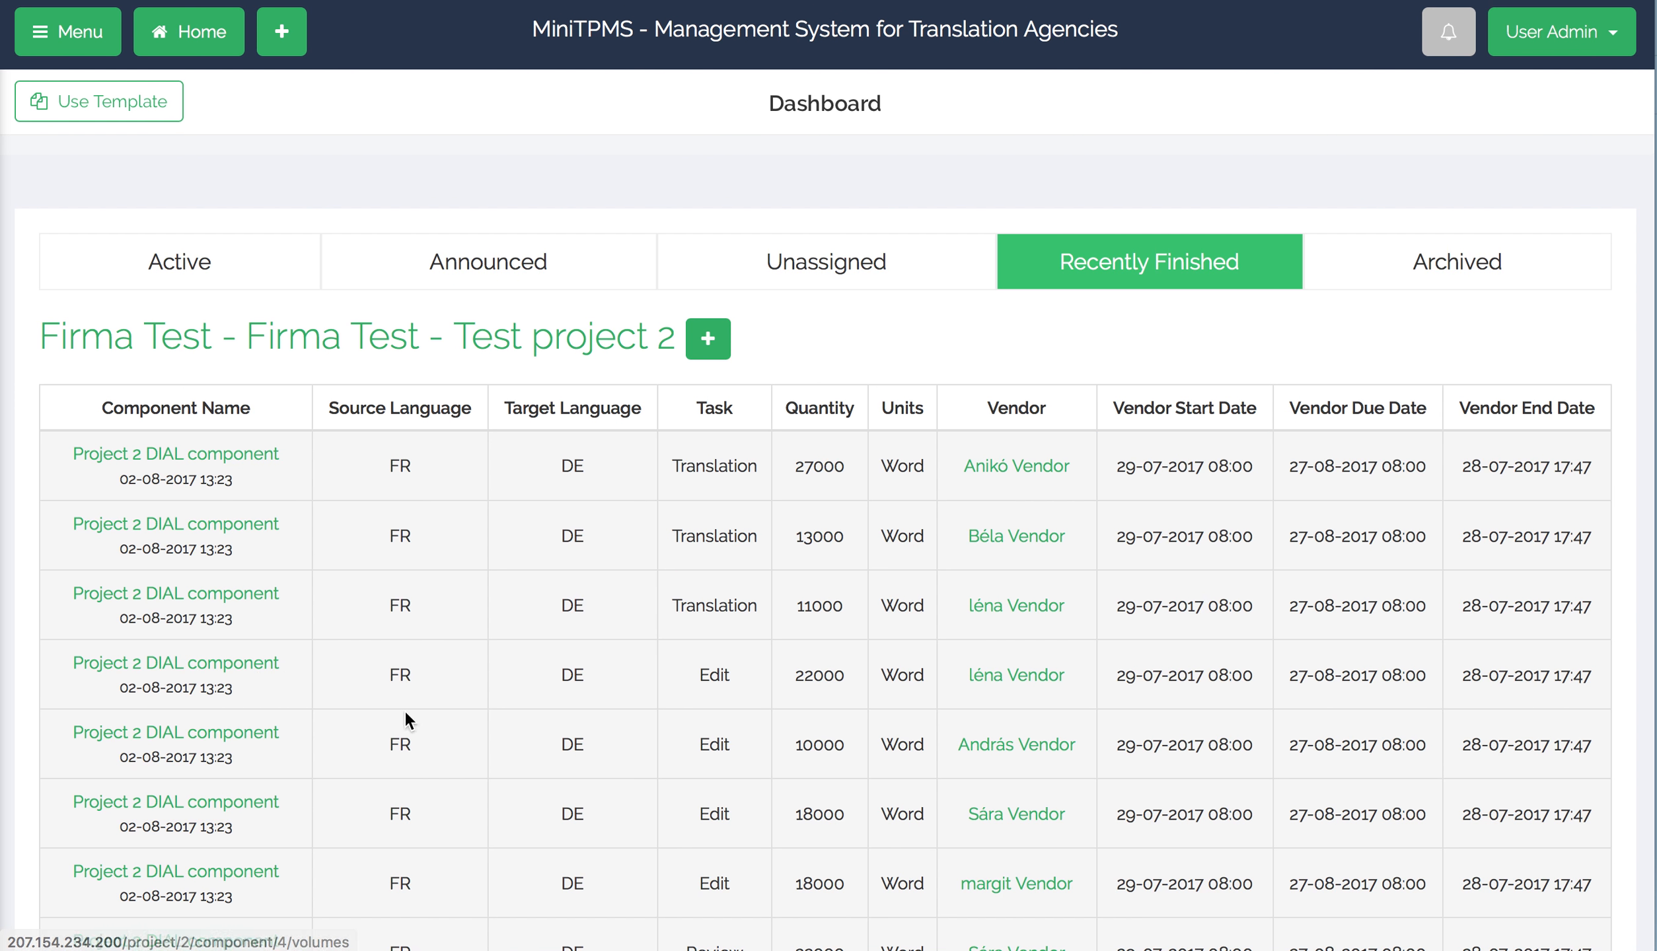
pyautogui.scroll(-3, 402, 758)
pyautogui.scroll(-15, 404, 763)
pyautogui.scroll(10, 404, 763)
pyautogui.scroll(10, 463, 367)
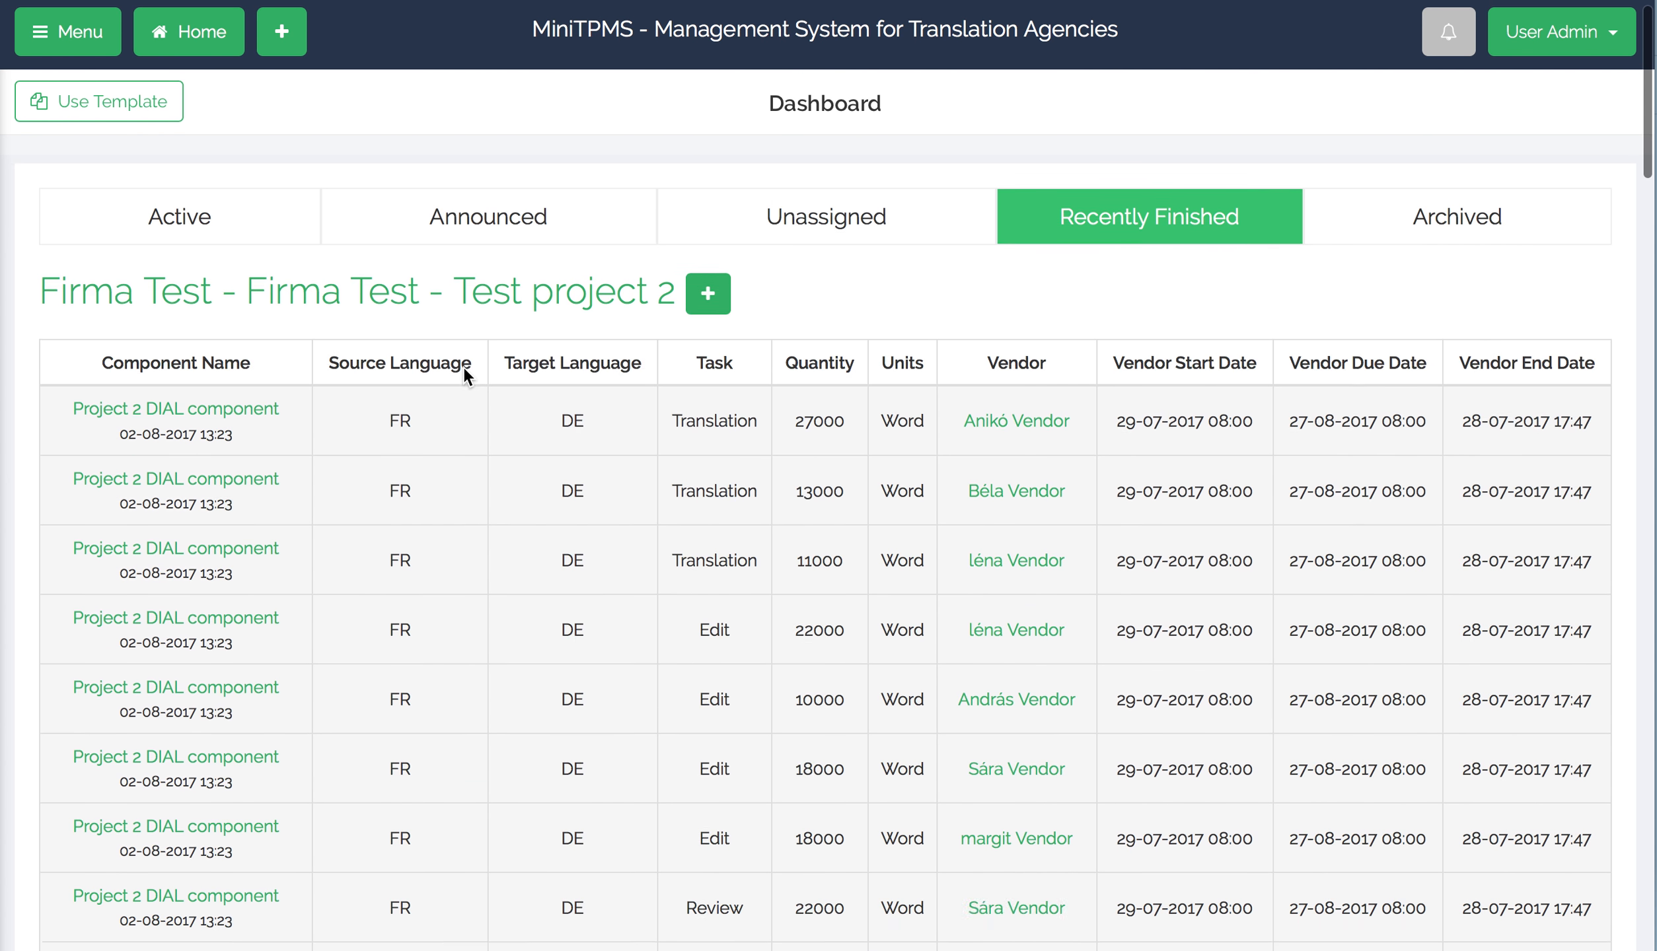
# Review the dashboard's active, announced and unassigned components.
pyautogui.click(161, 260)
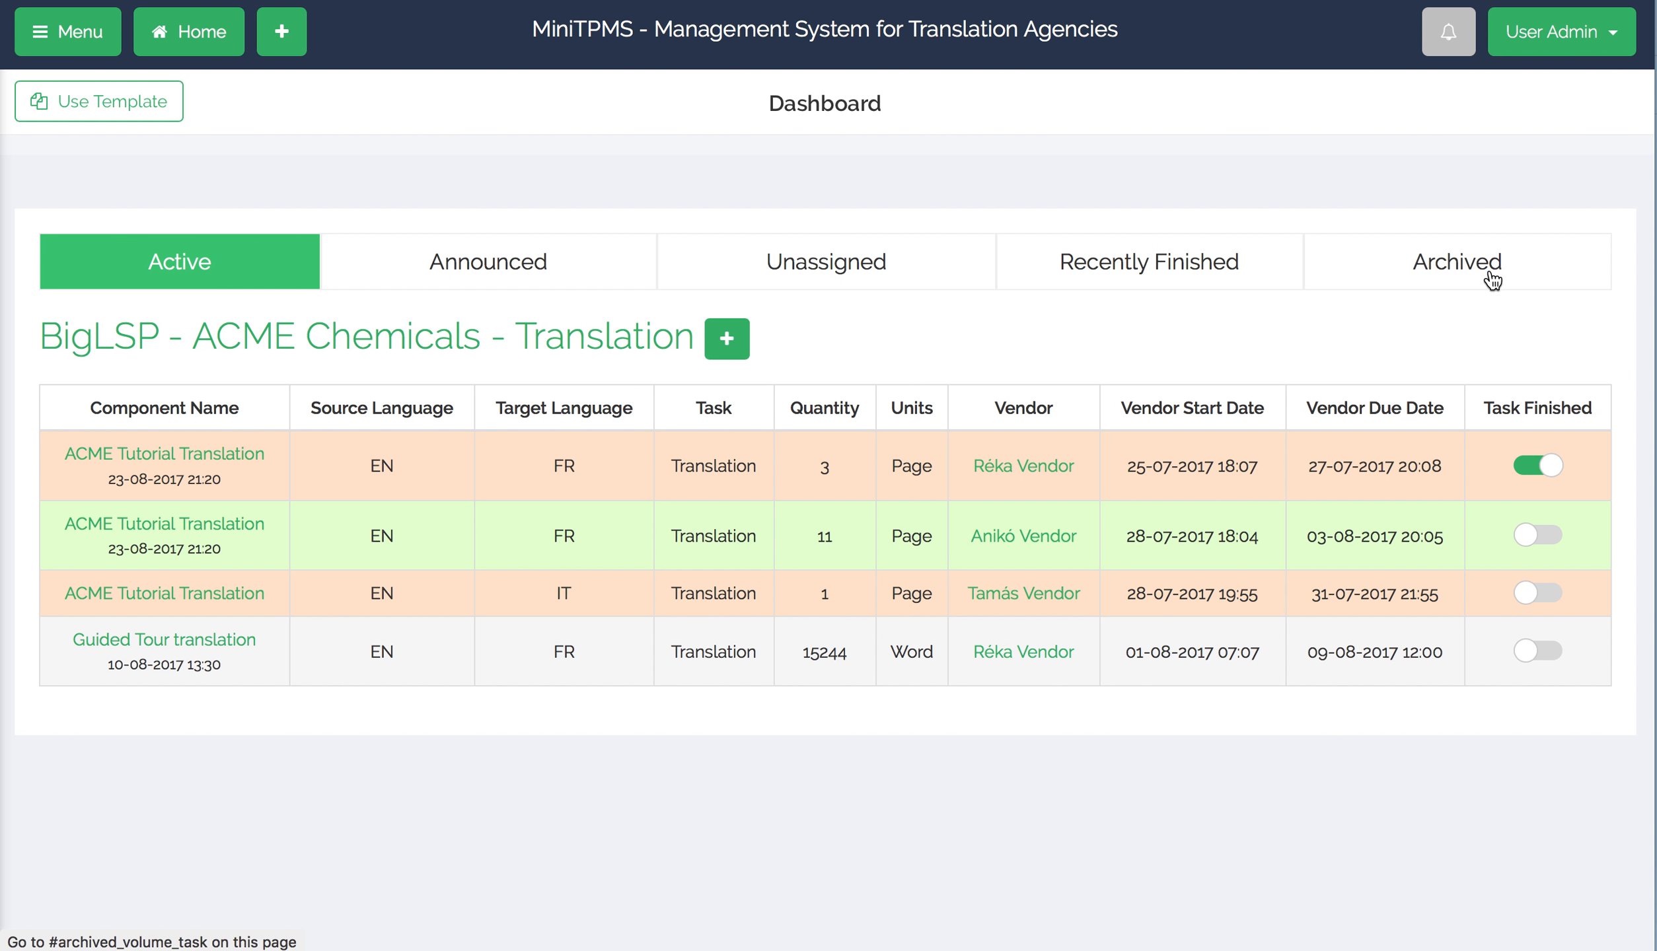
pyautogui.click(430, 263)
pyautogui.click(814, 265)
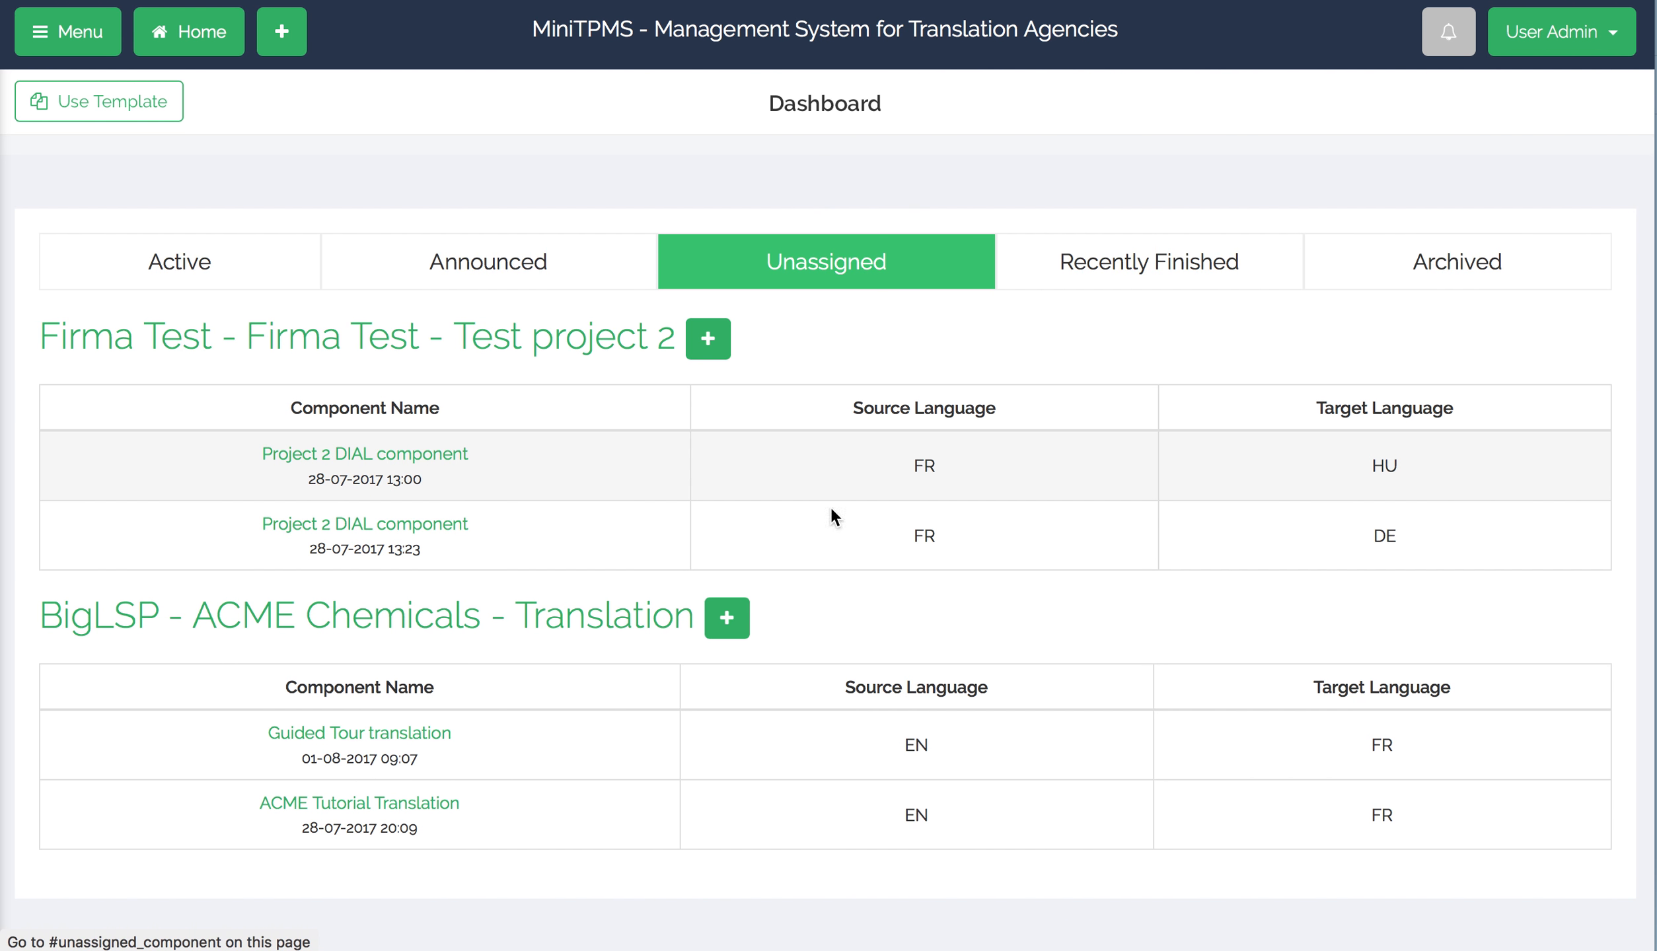
# Mark the 11-page FR translation task of ACME Tutorial Translation as finished from the component's volumes.
pyautogui.click(158, 268)
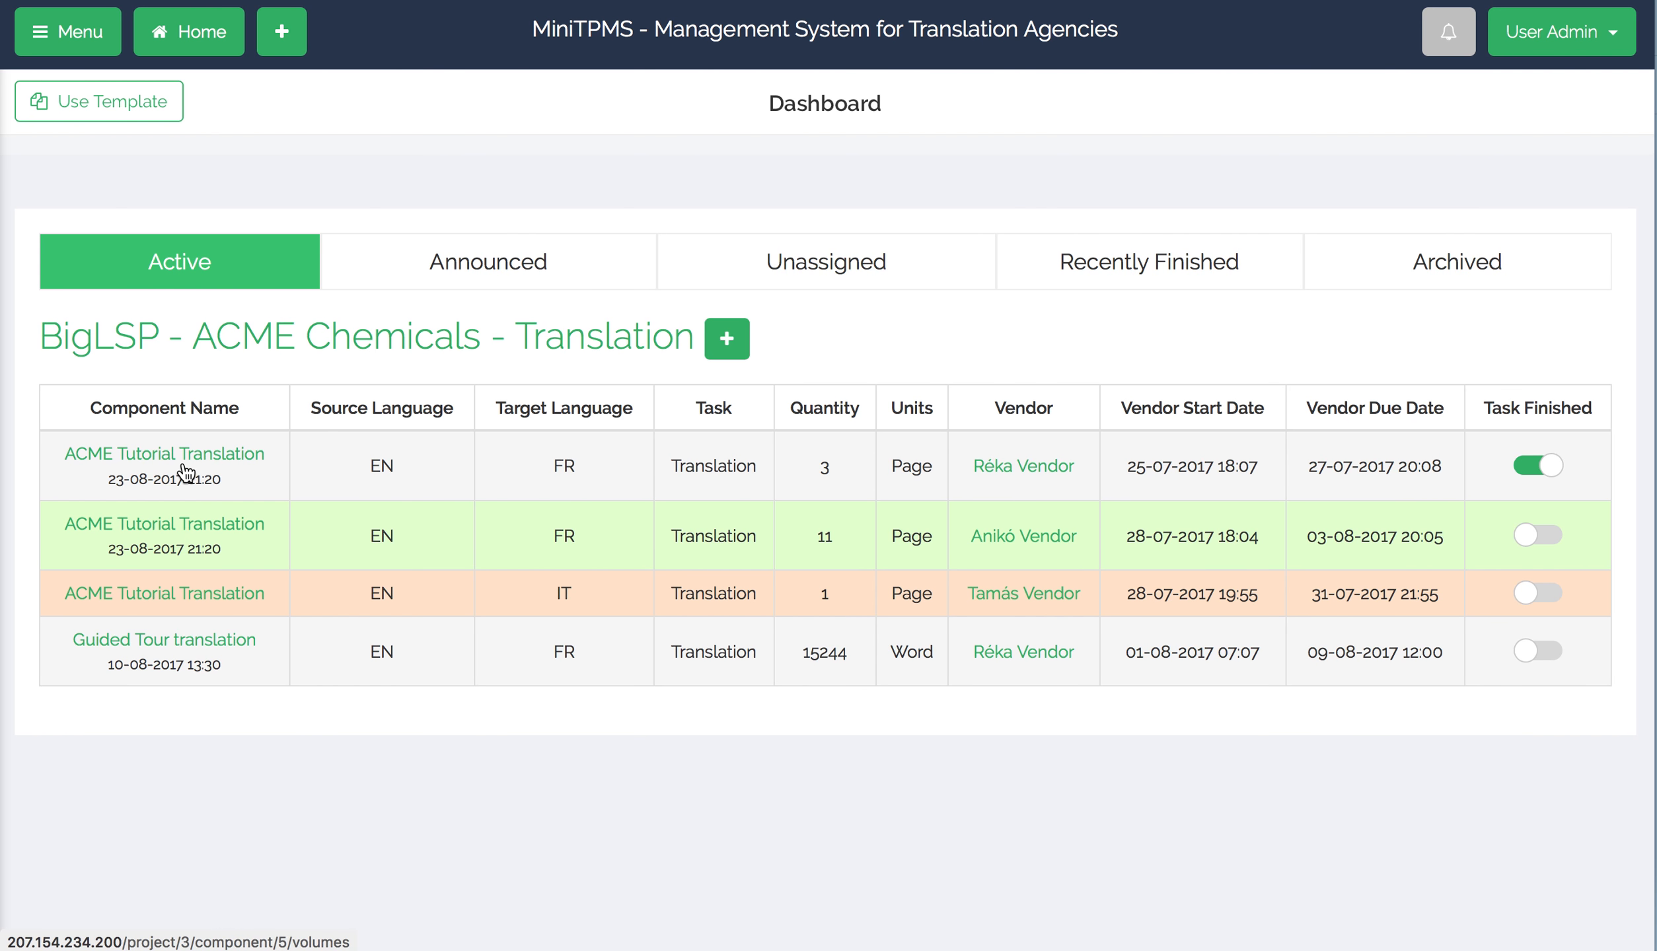
pyautogui.click(224, 458)
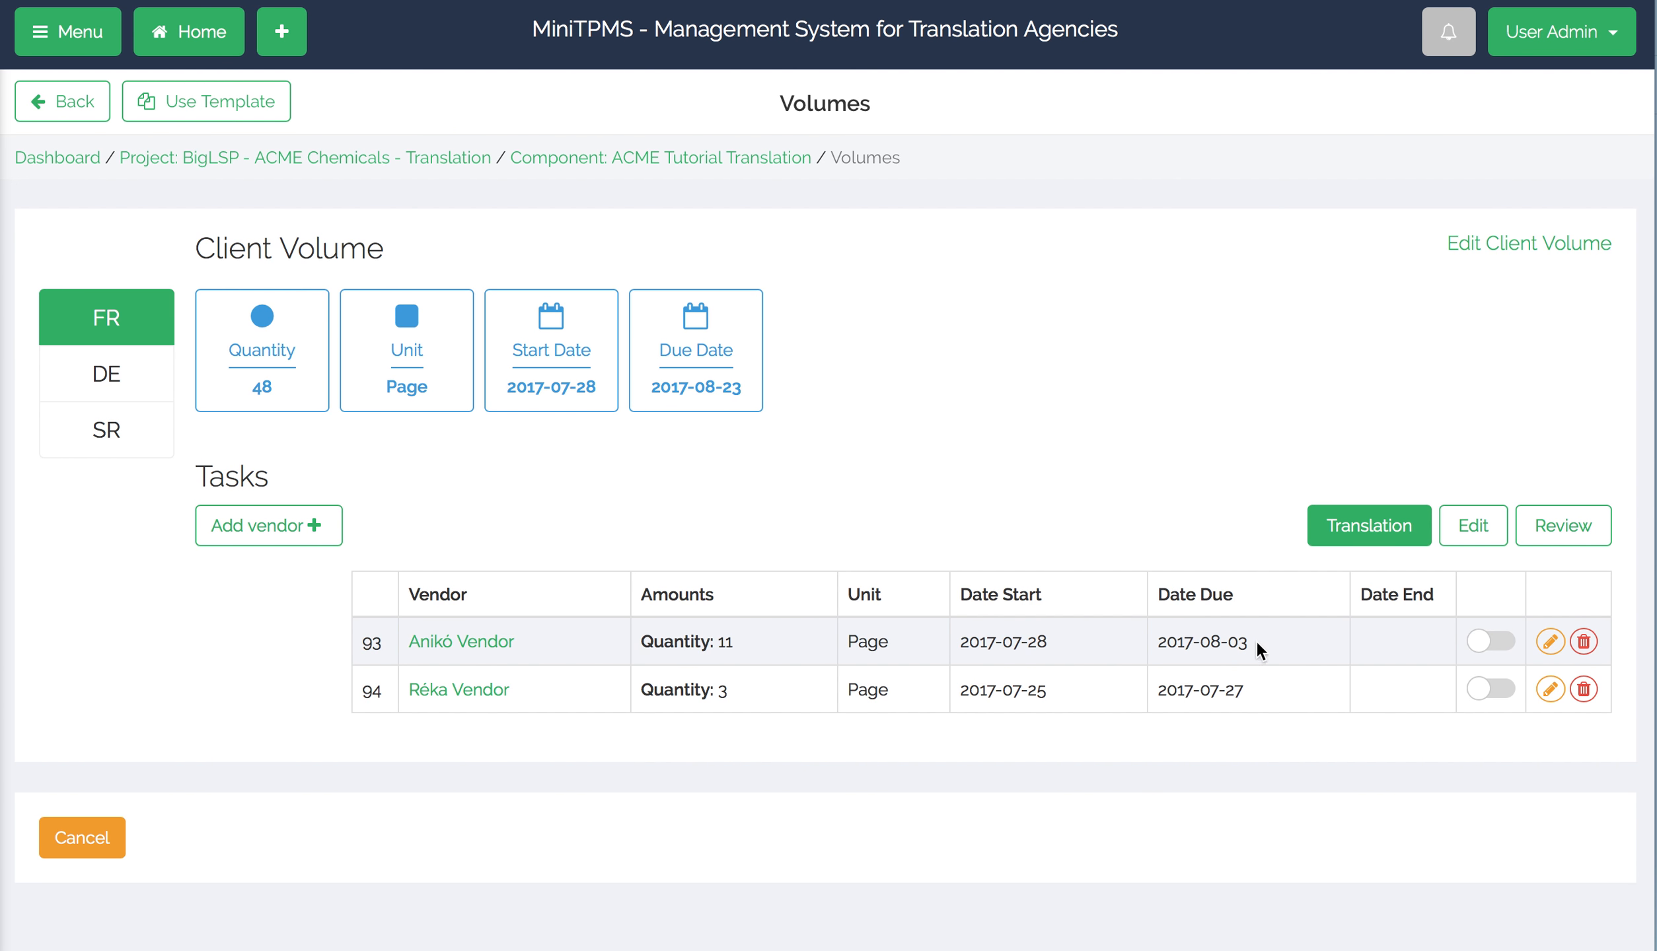
pyautogui.click(1483, 651)
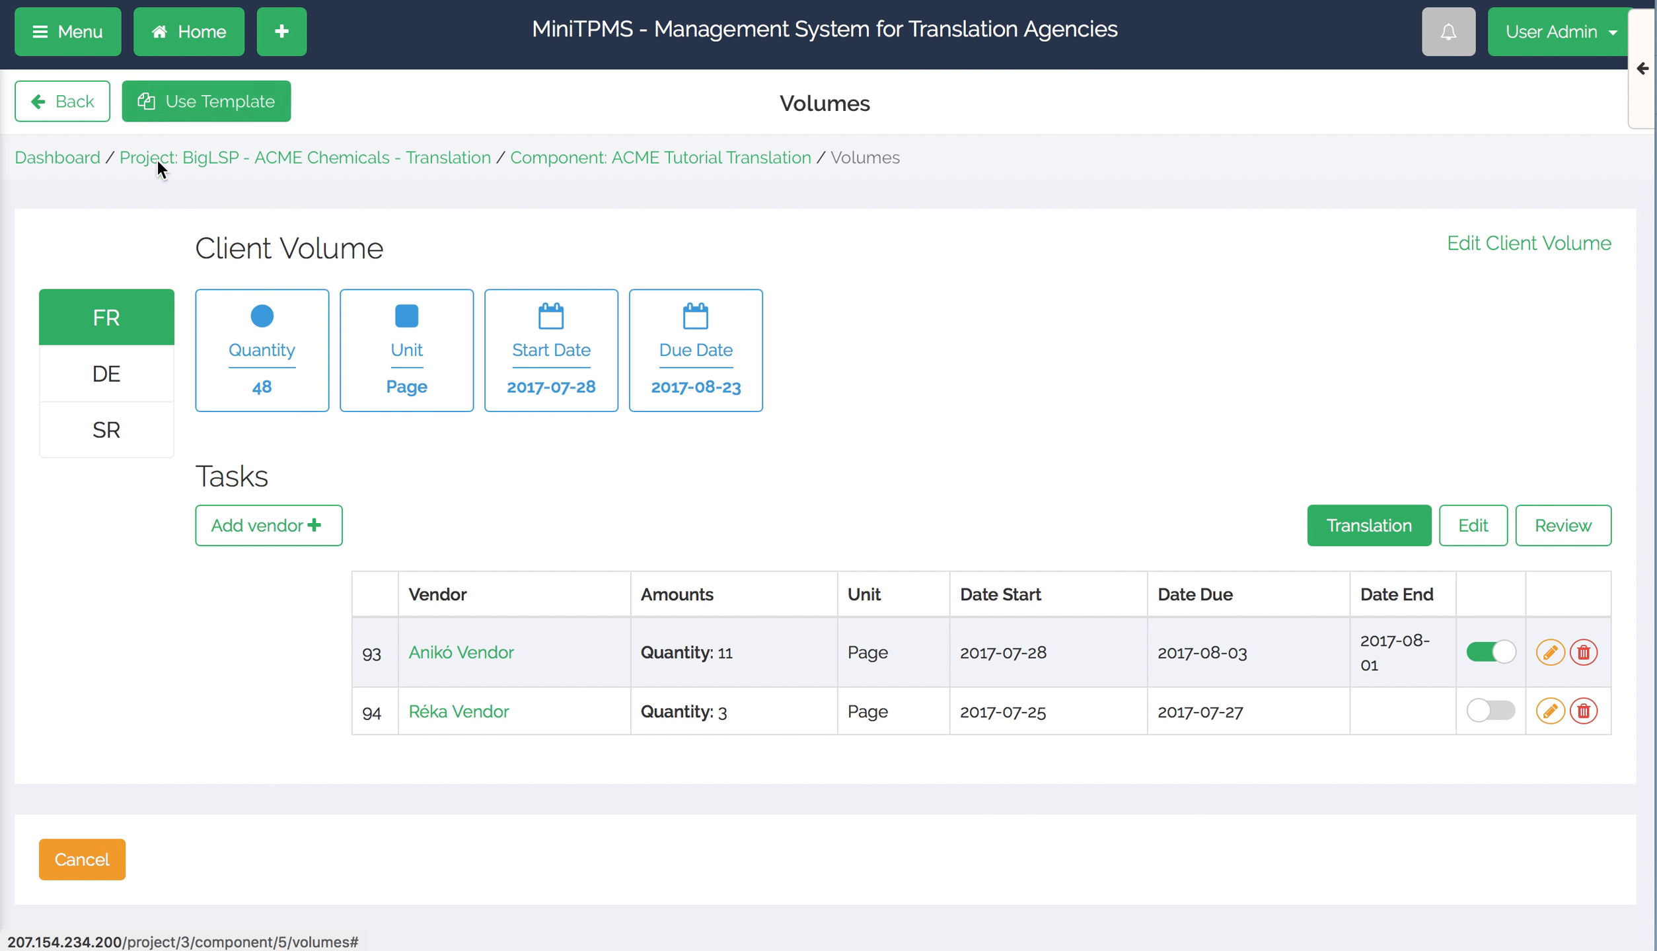
# View the profile of the vendor assigned to the 3-page ACME Tutorial Translation task from the dashboard.
pyautogui.click(208, 37)
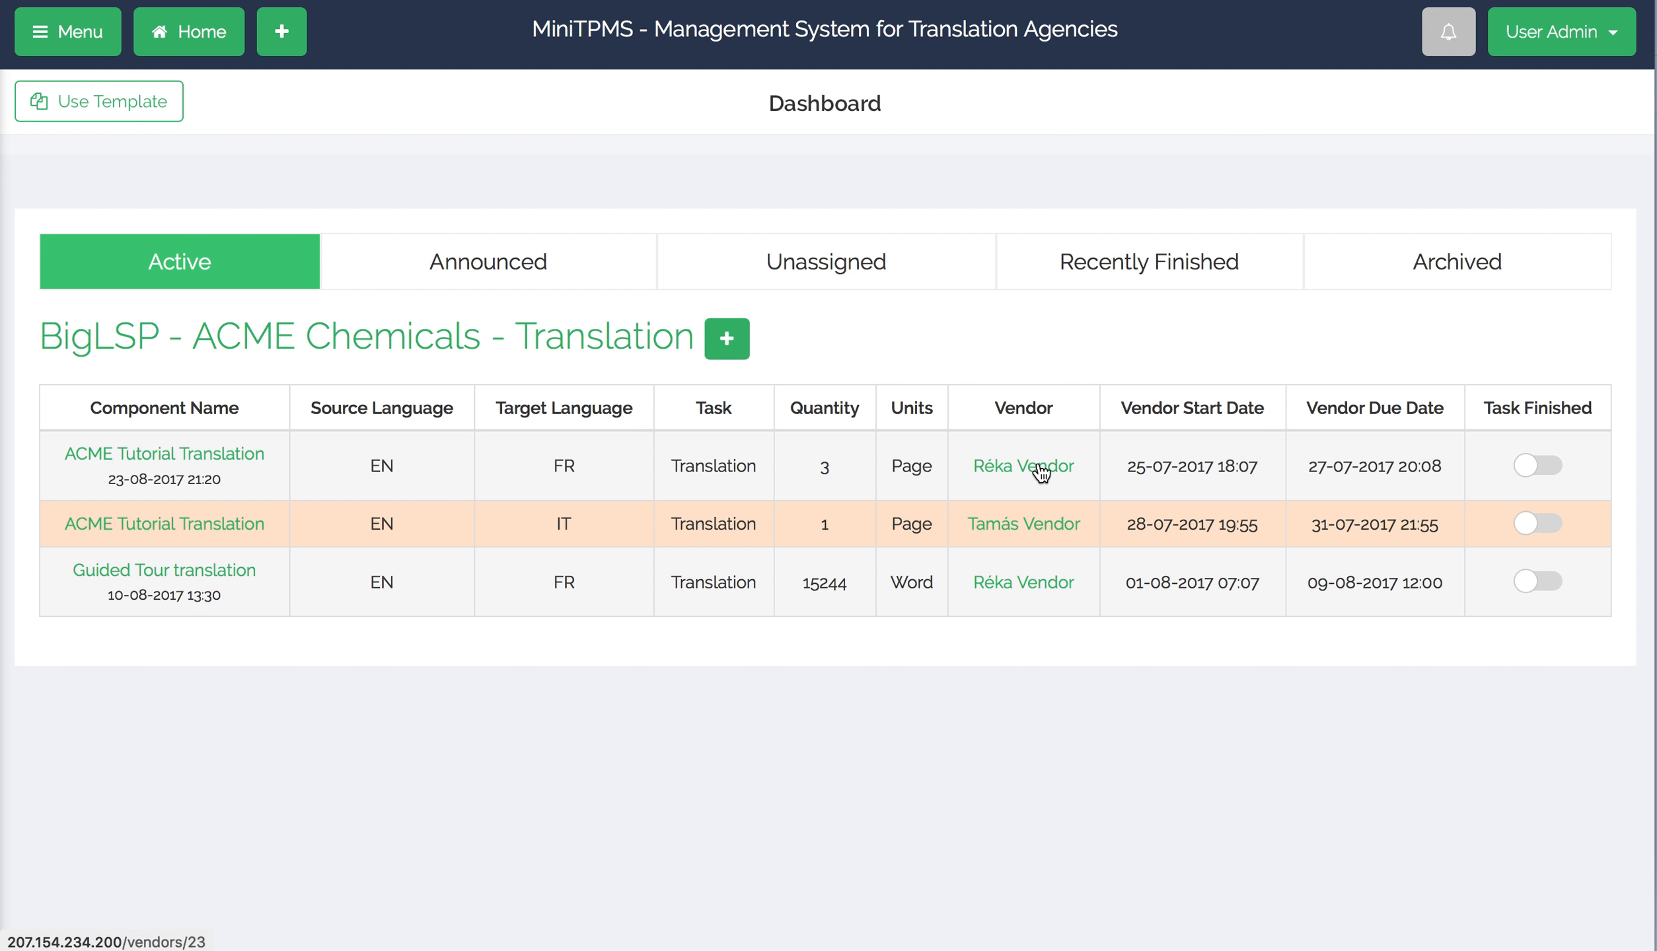
pyautogui.click(1016, 468)
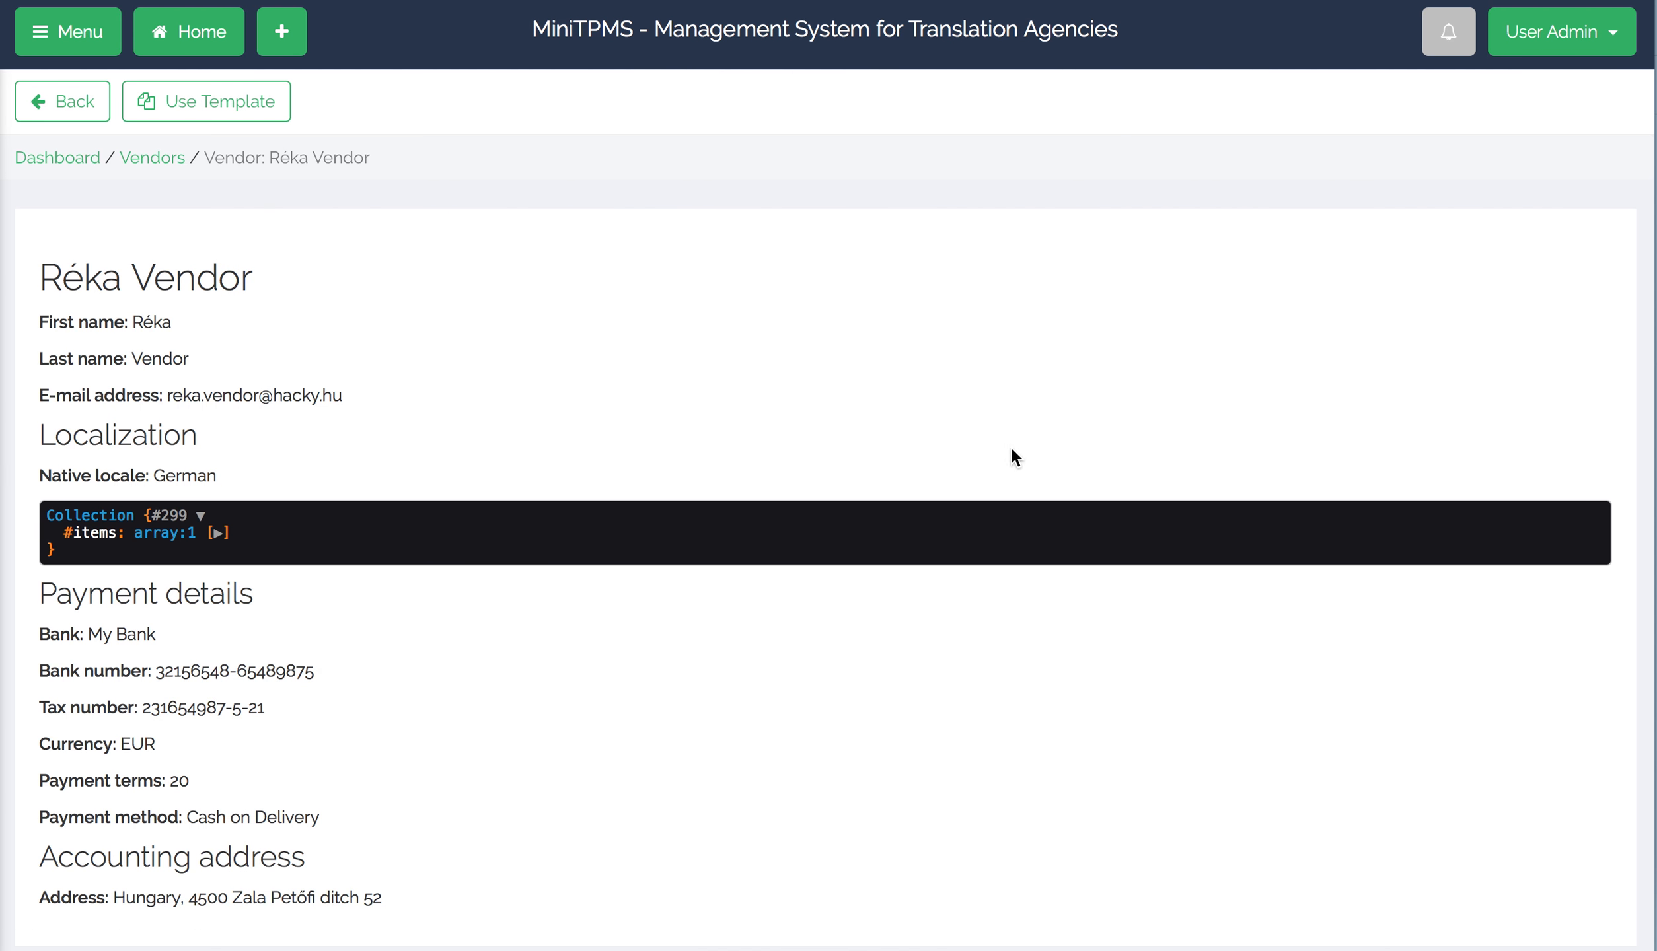
pyautogui.click(134, 0)
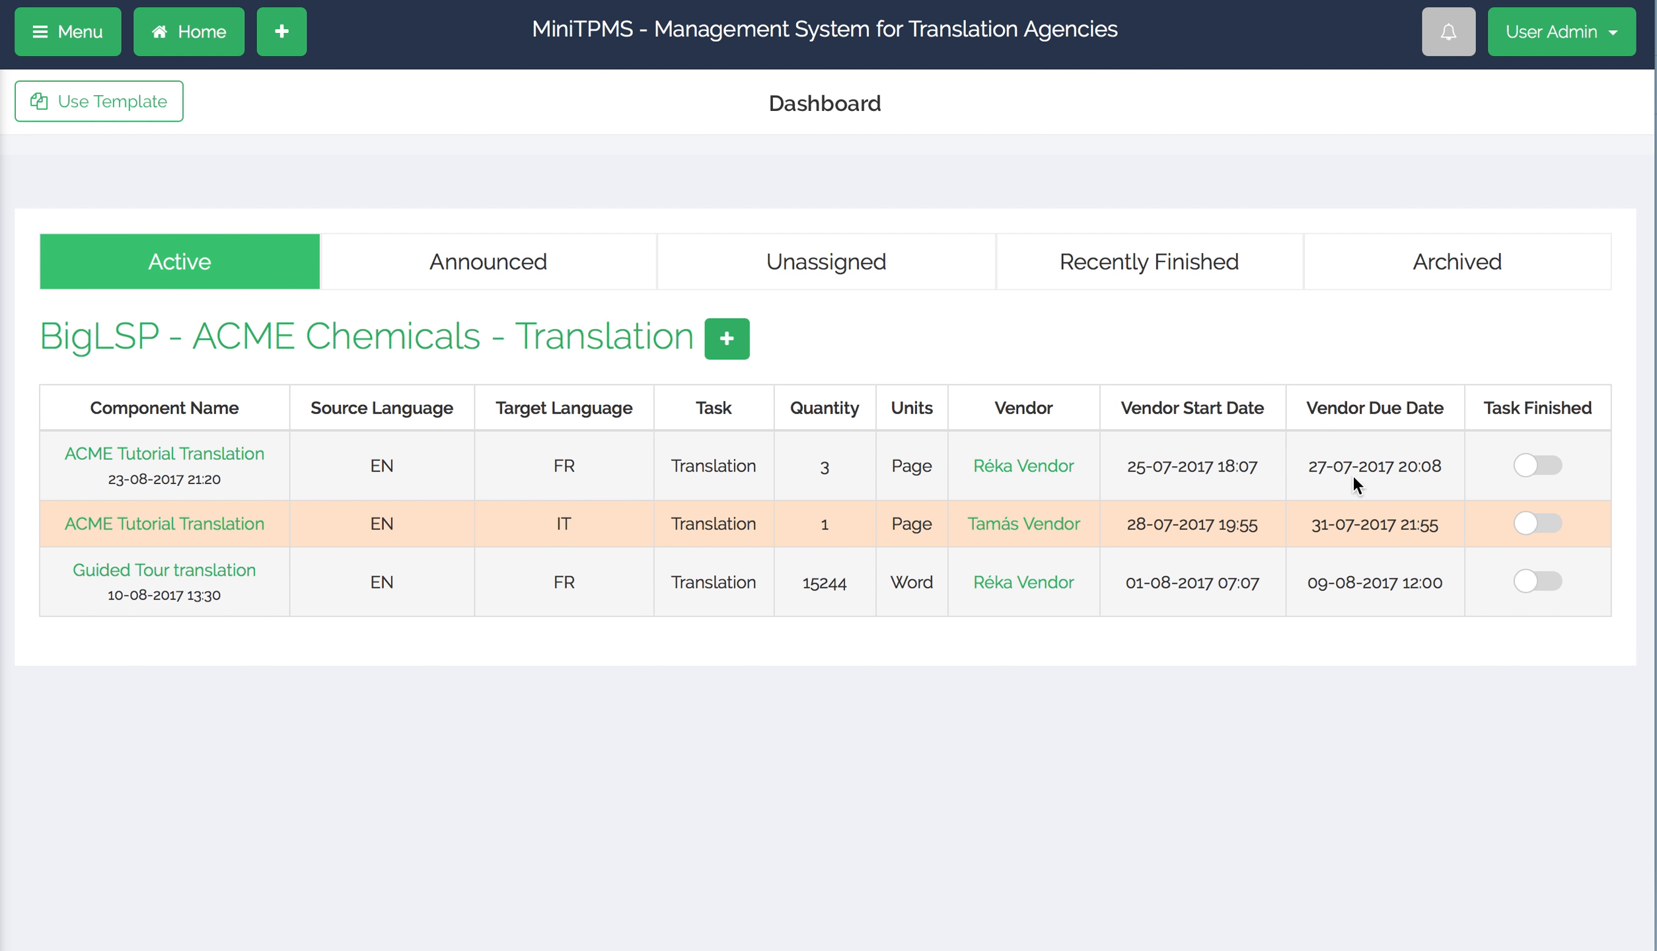
# Inspect the editable details of the 3-page FR task in ACME Tutorial Translation and cancel without saving.
pyautogui.click(152, 452)
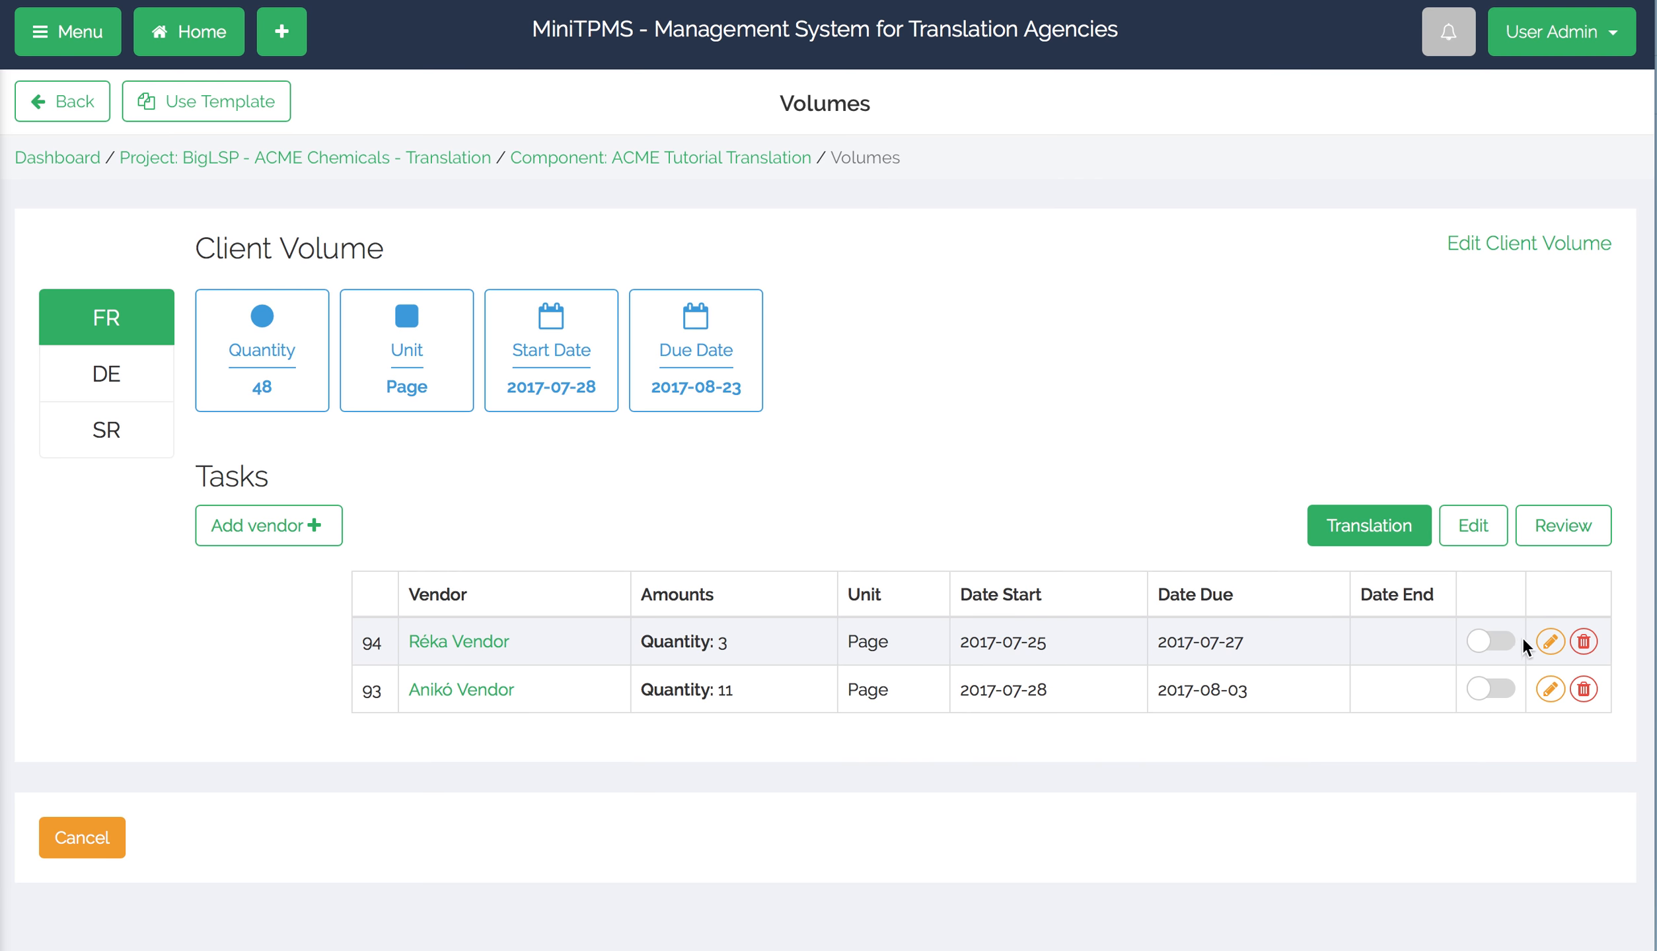
pyautogui.click(1550, 640)
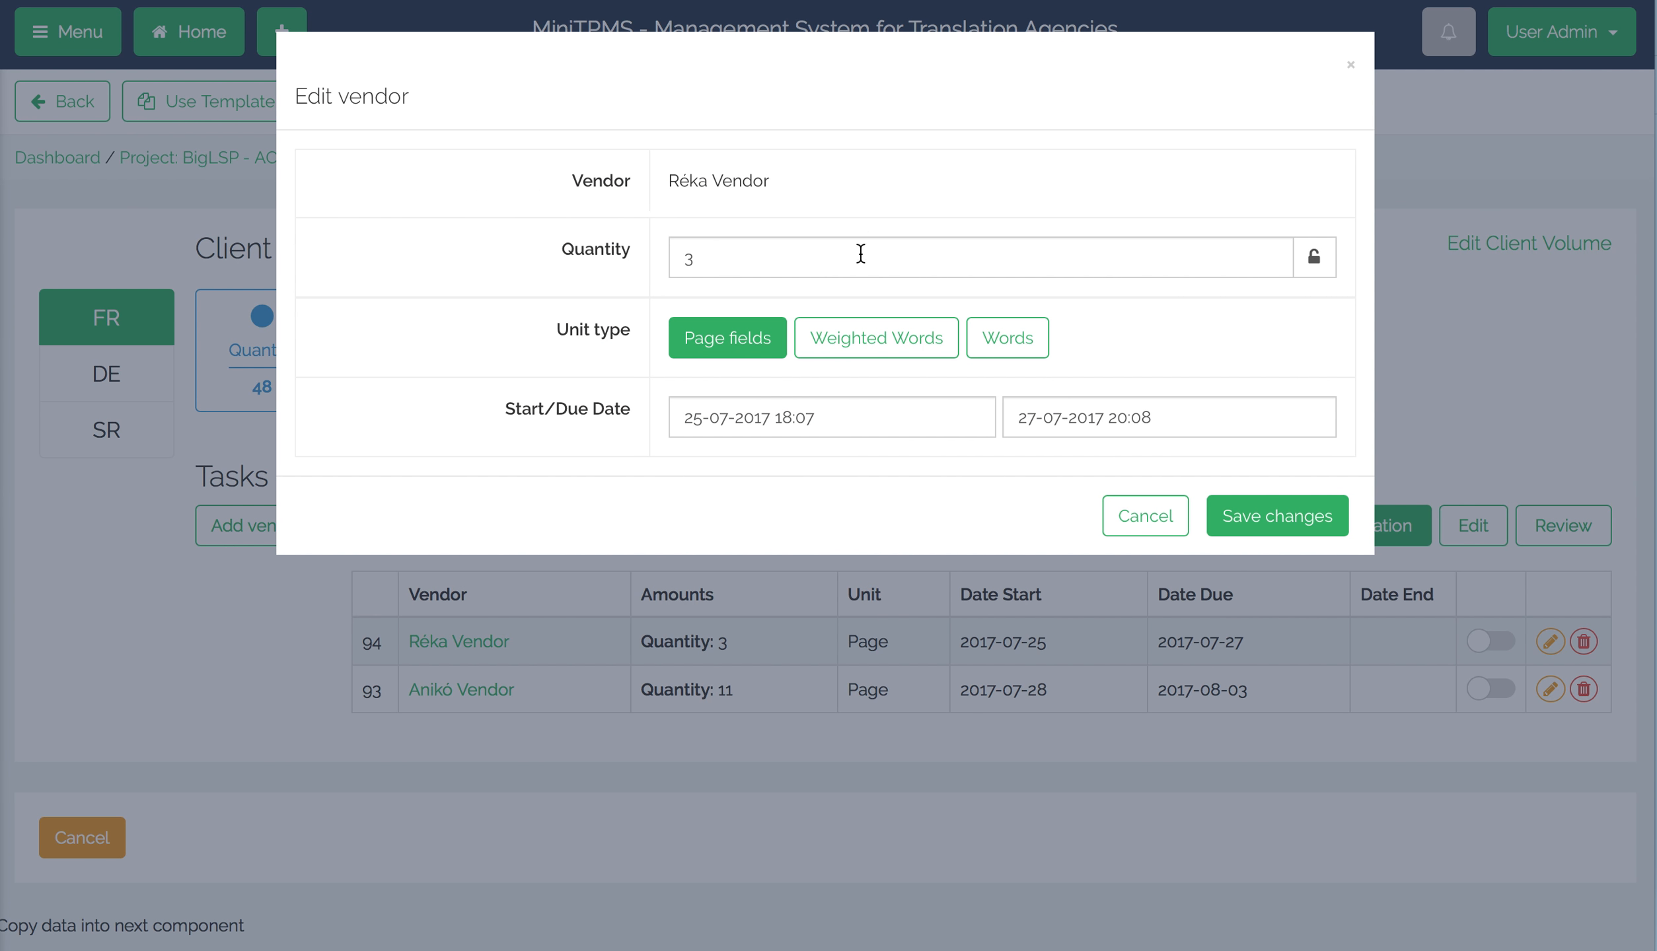
pyautogui.click(1143, 521)
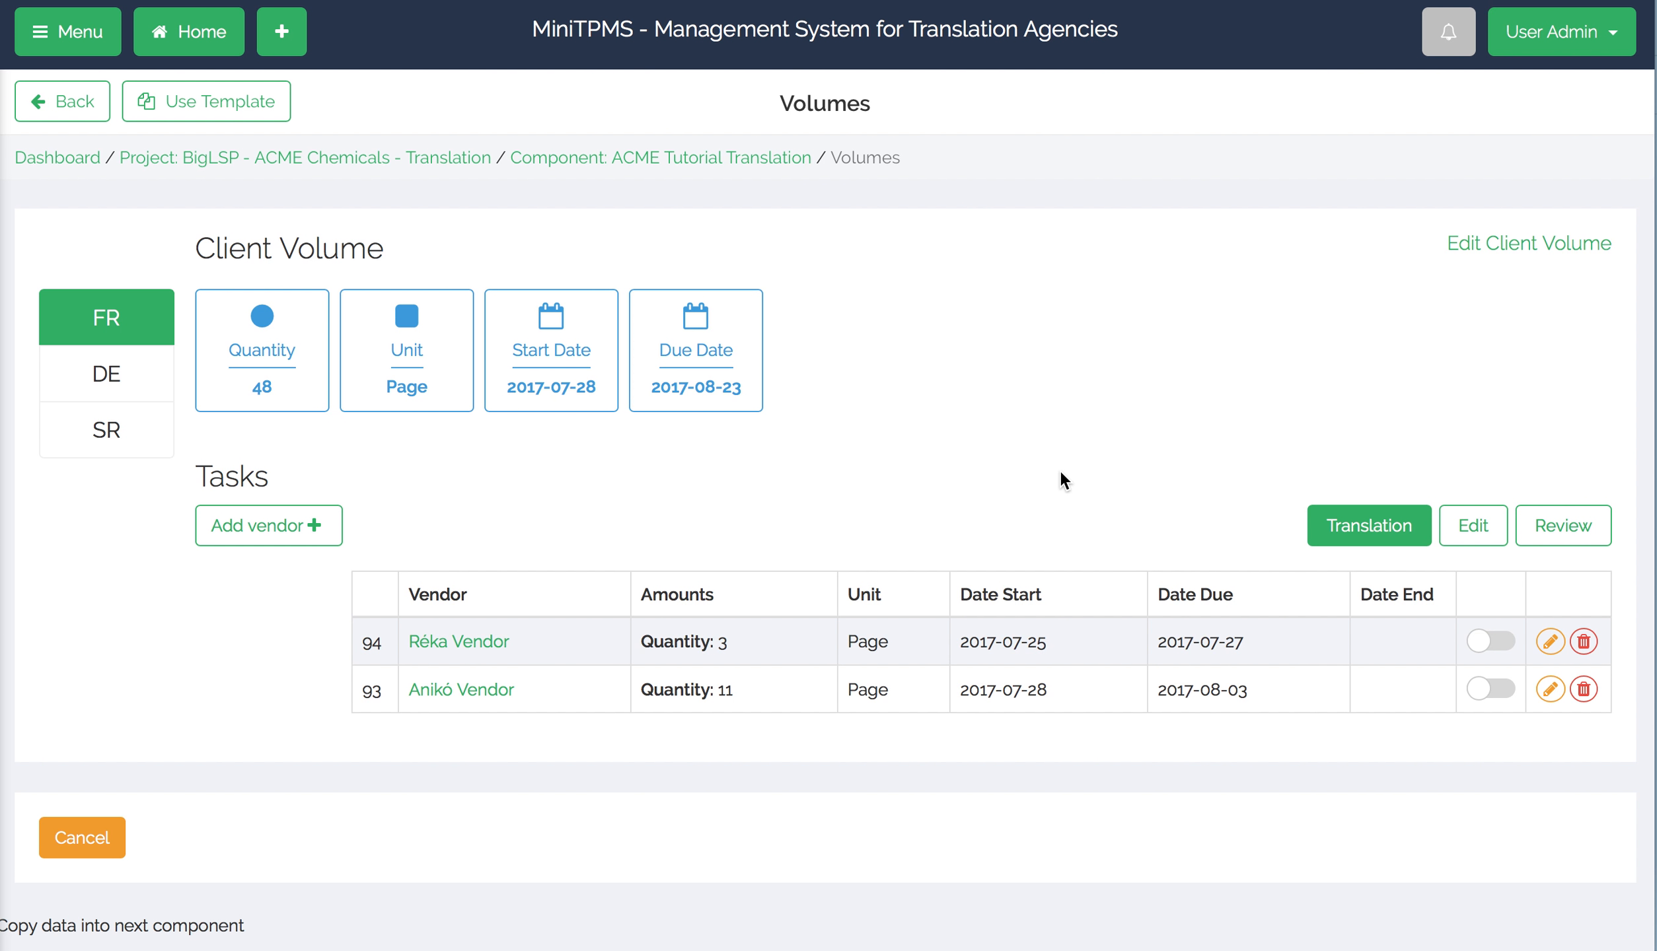
# Return to the dashboard and view the blank creation forms for a new project, a new client and a new company.
pyautogui.click(171, 38)
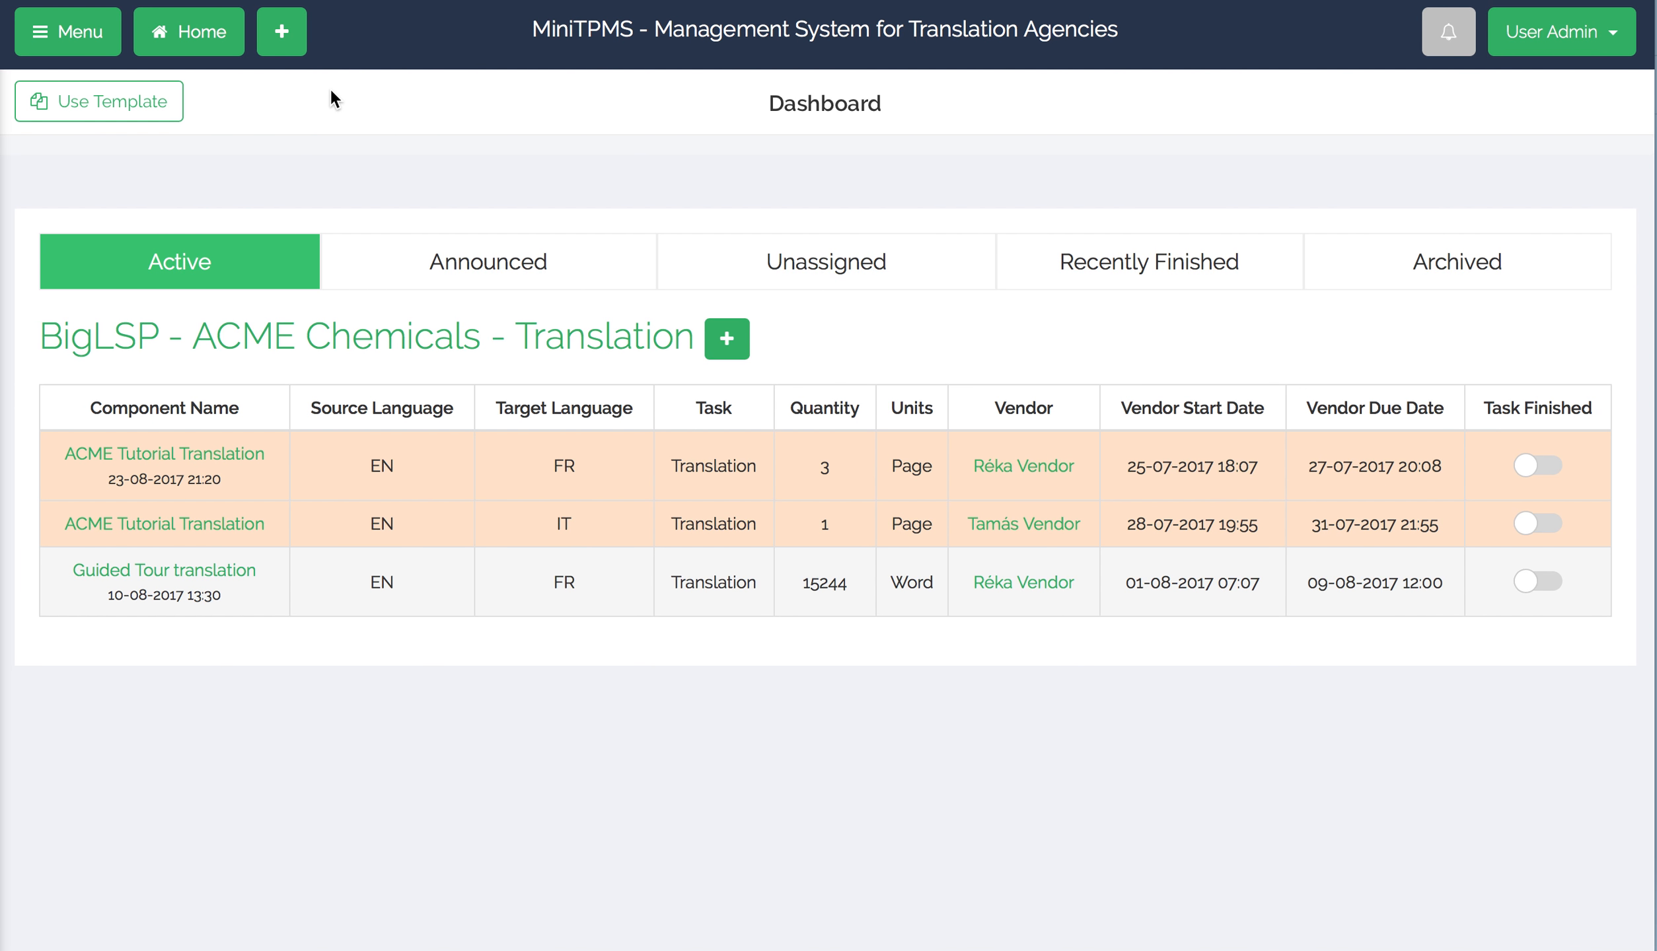
pyautogui.click(289, 45)
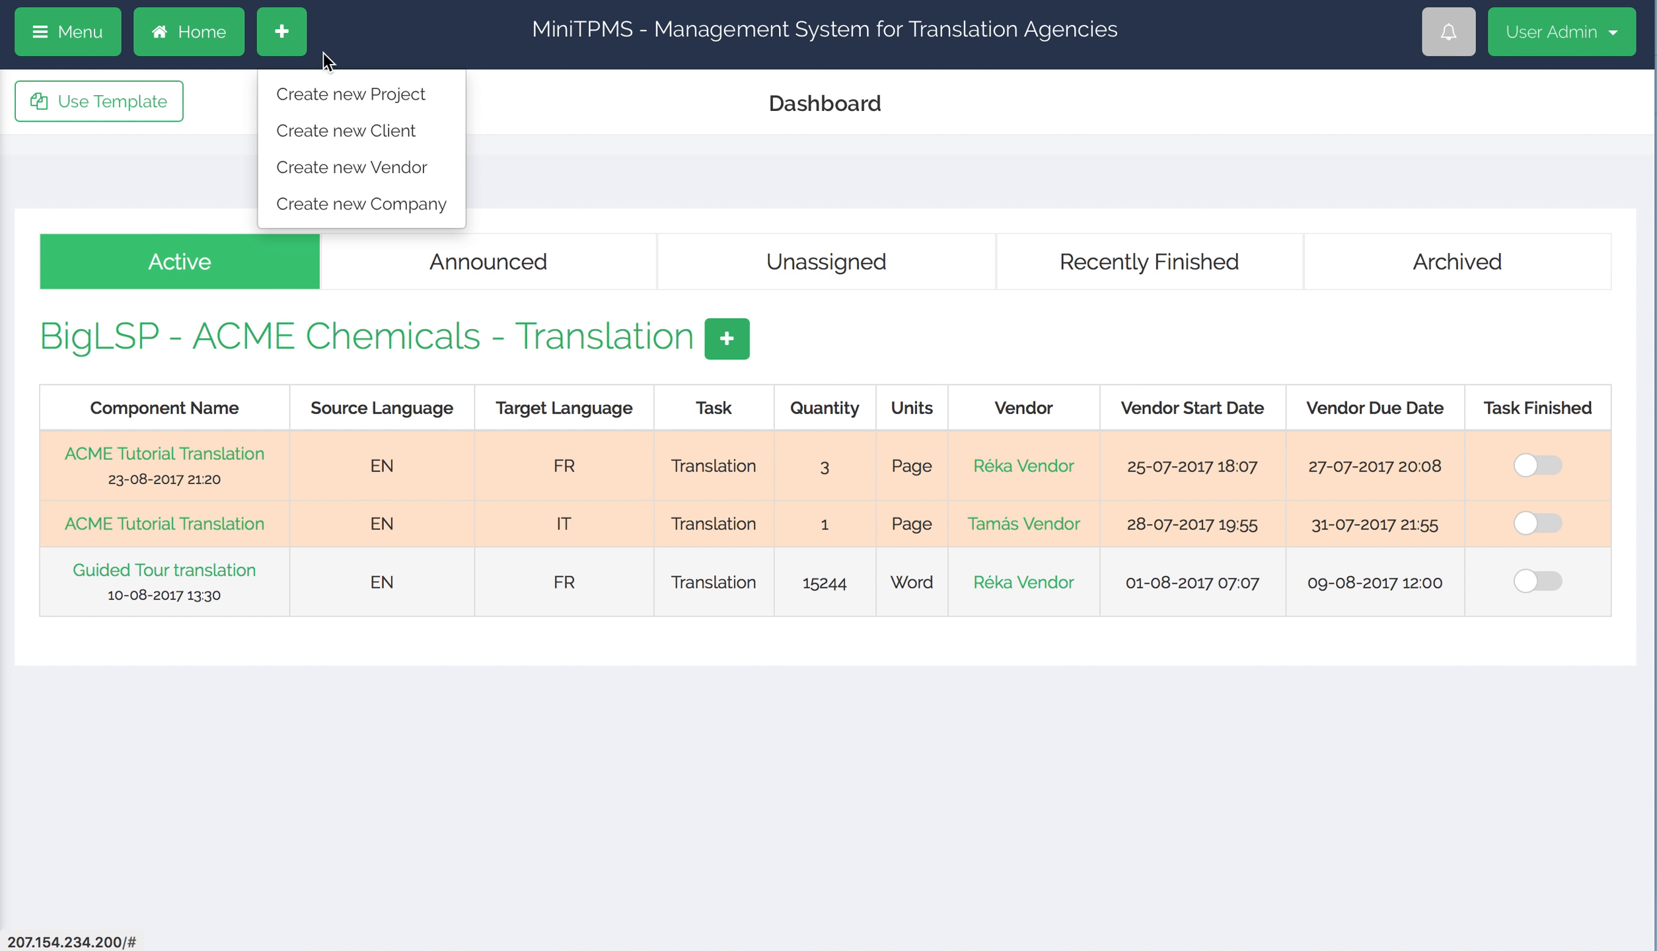
pyautogui.click(391, 105)
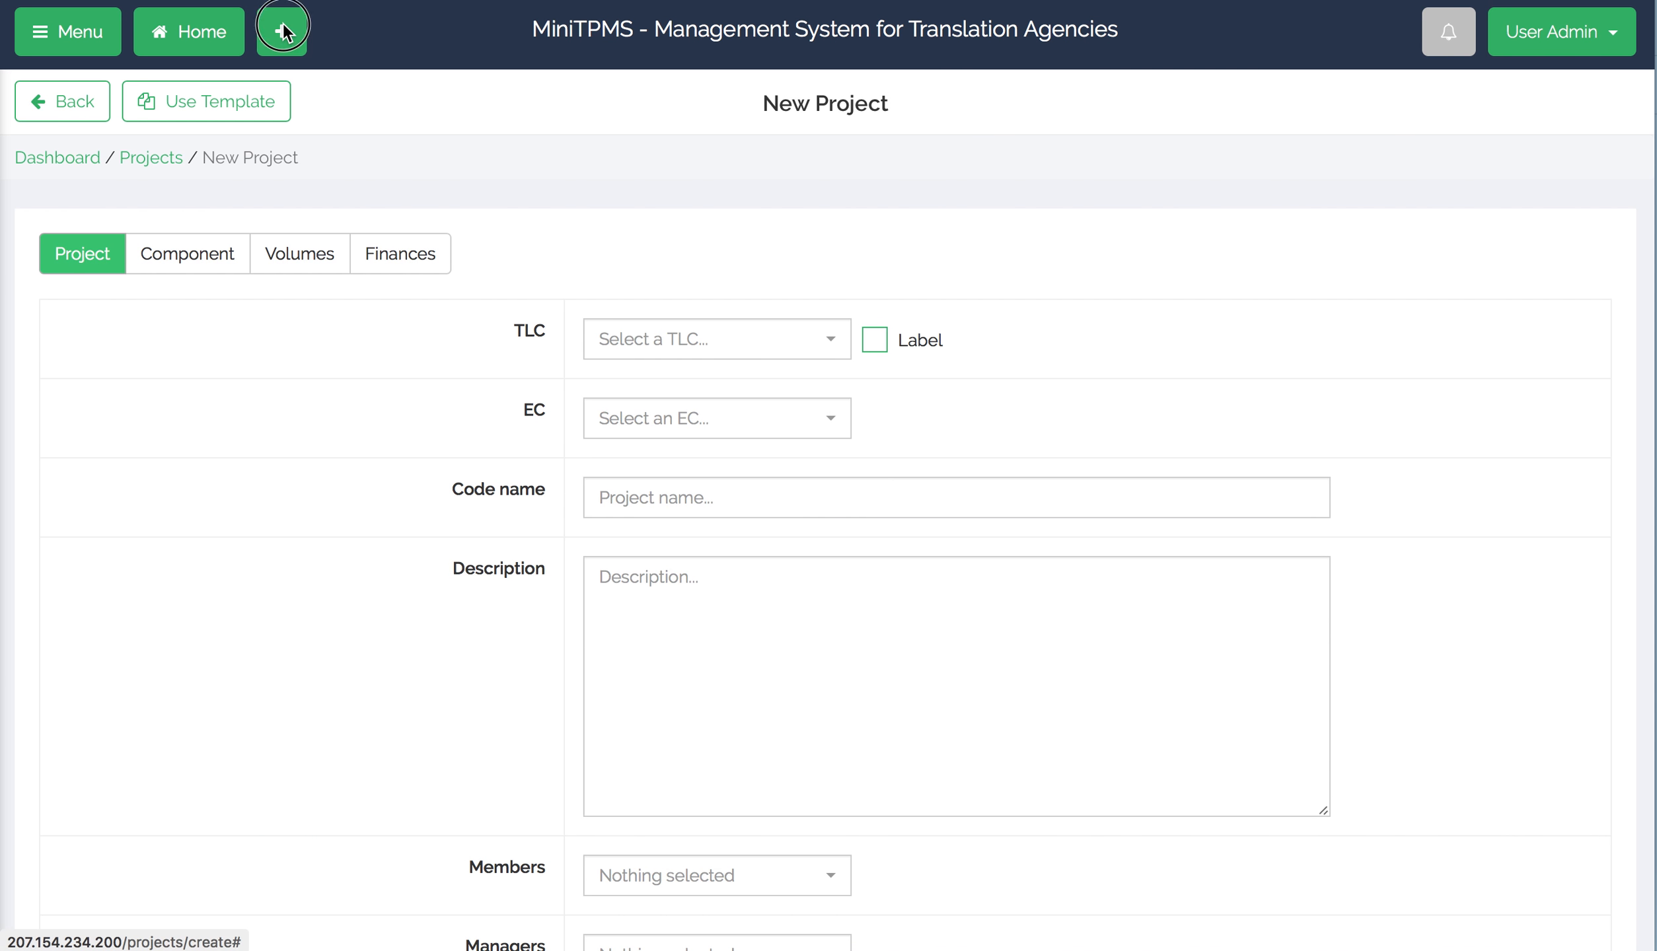
pyautogui.click(281, 31)
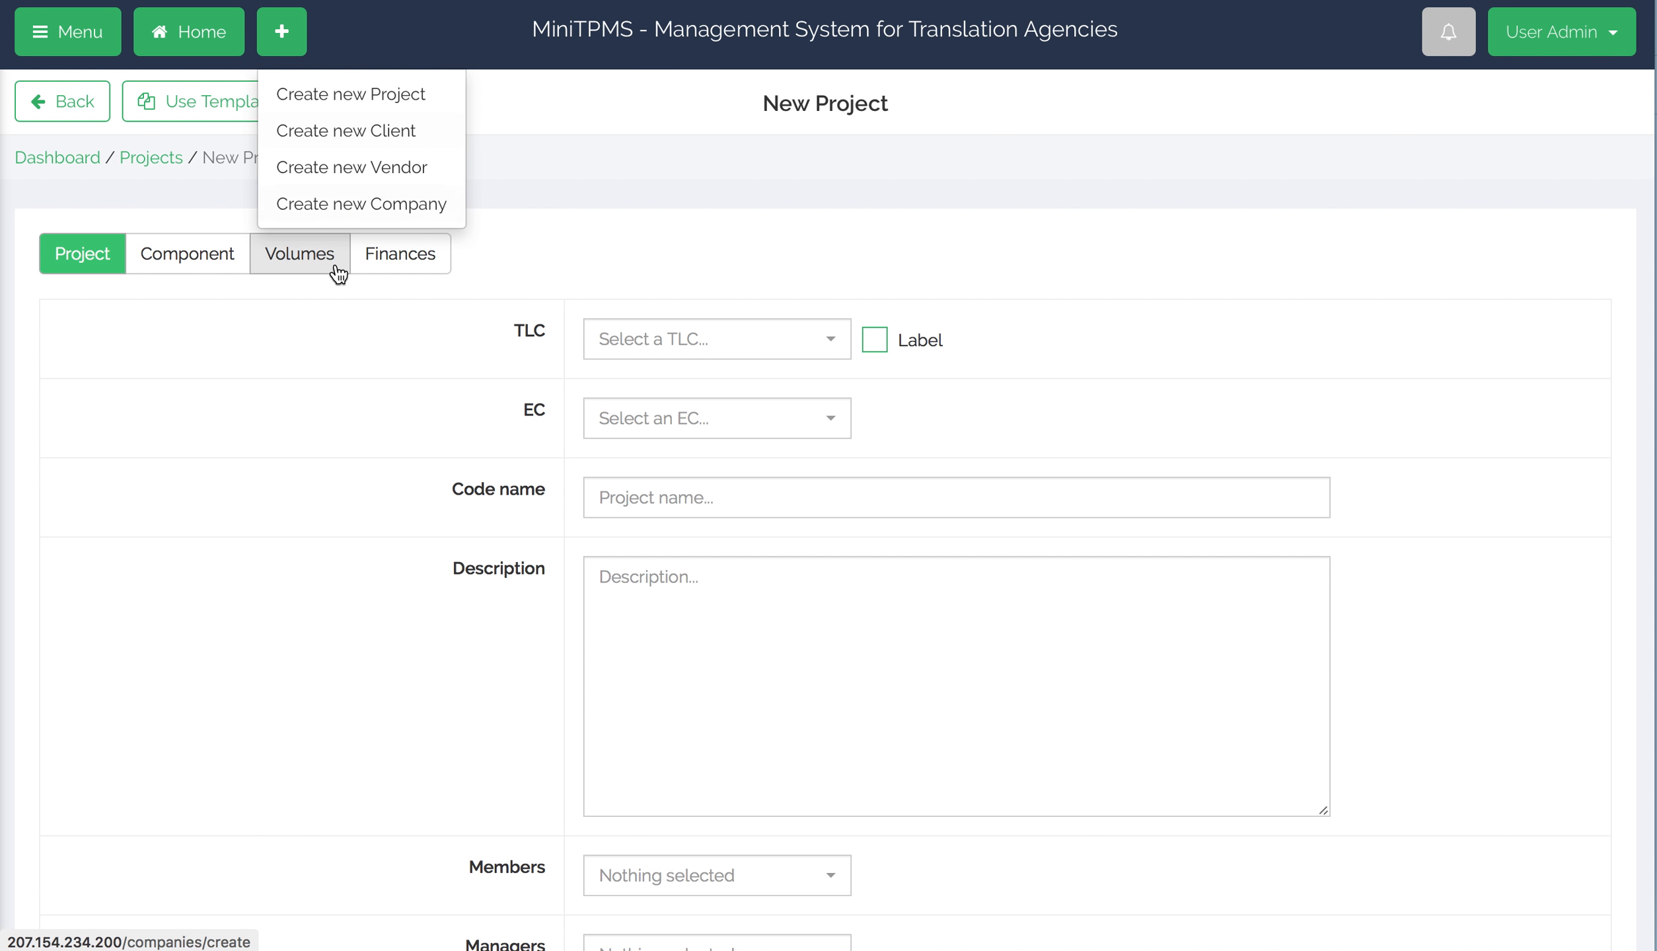
pyautogui.click(364, 132)
pyautogui.click(281, 32)
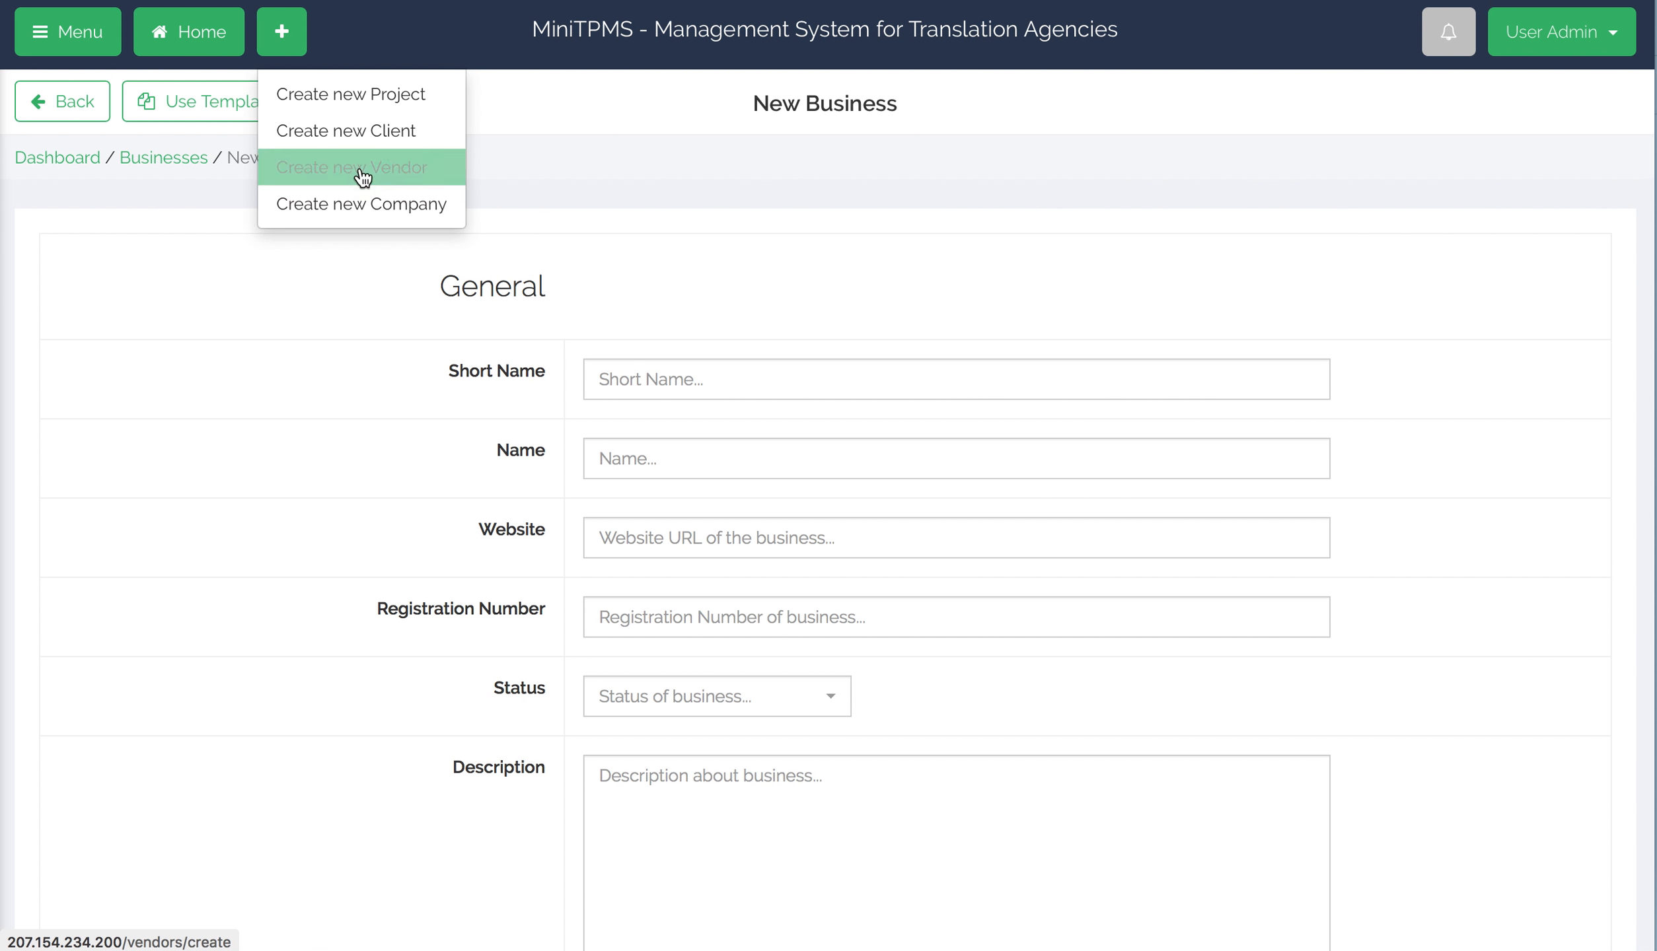
pyautogui.click(391, 205)
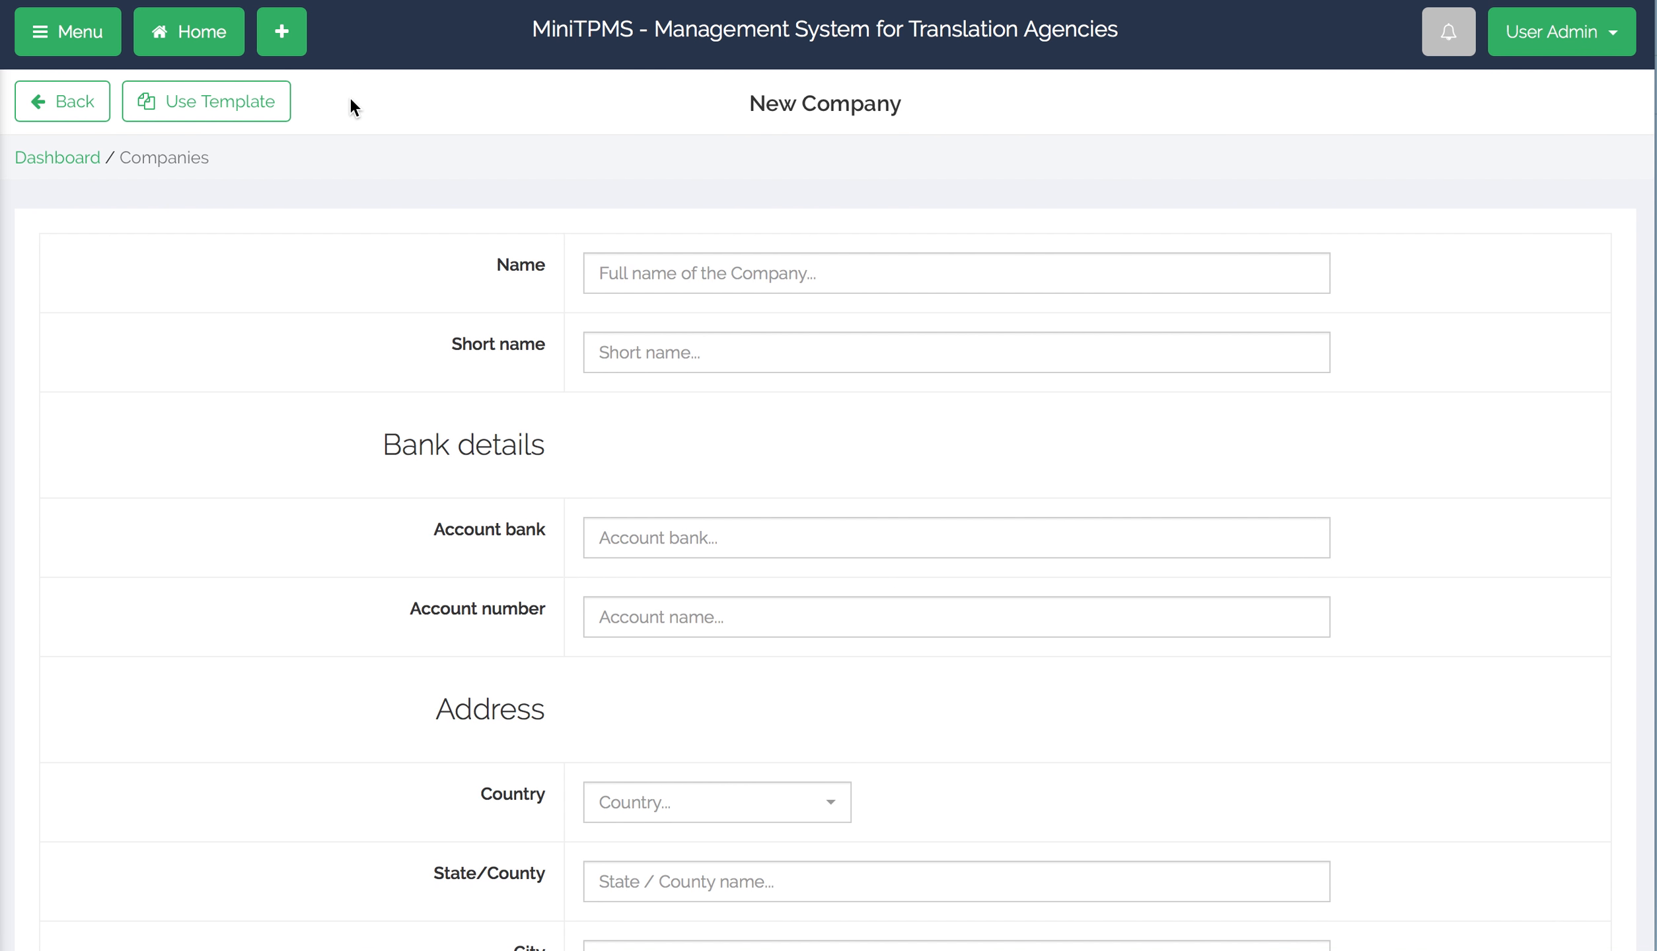
pyautogui.click(282, 32)
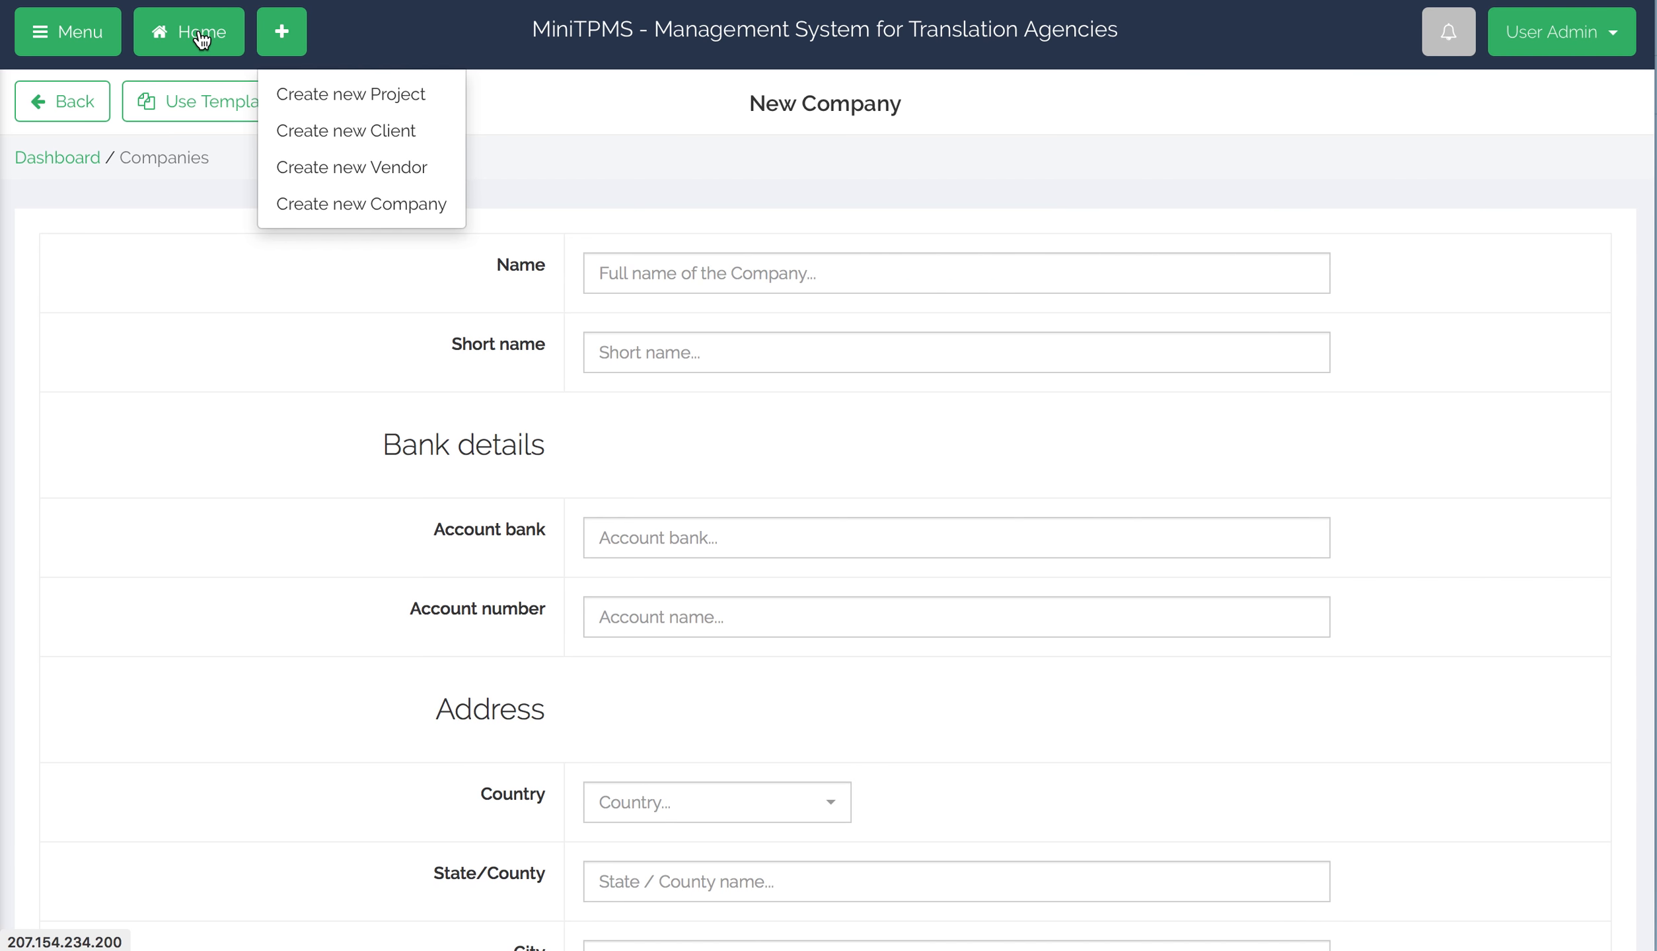
# View the list of available projects and its project selection choices, and return to the dashboard.
pyautogui.click(78, 38)
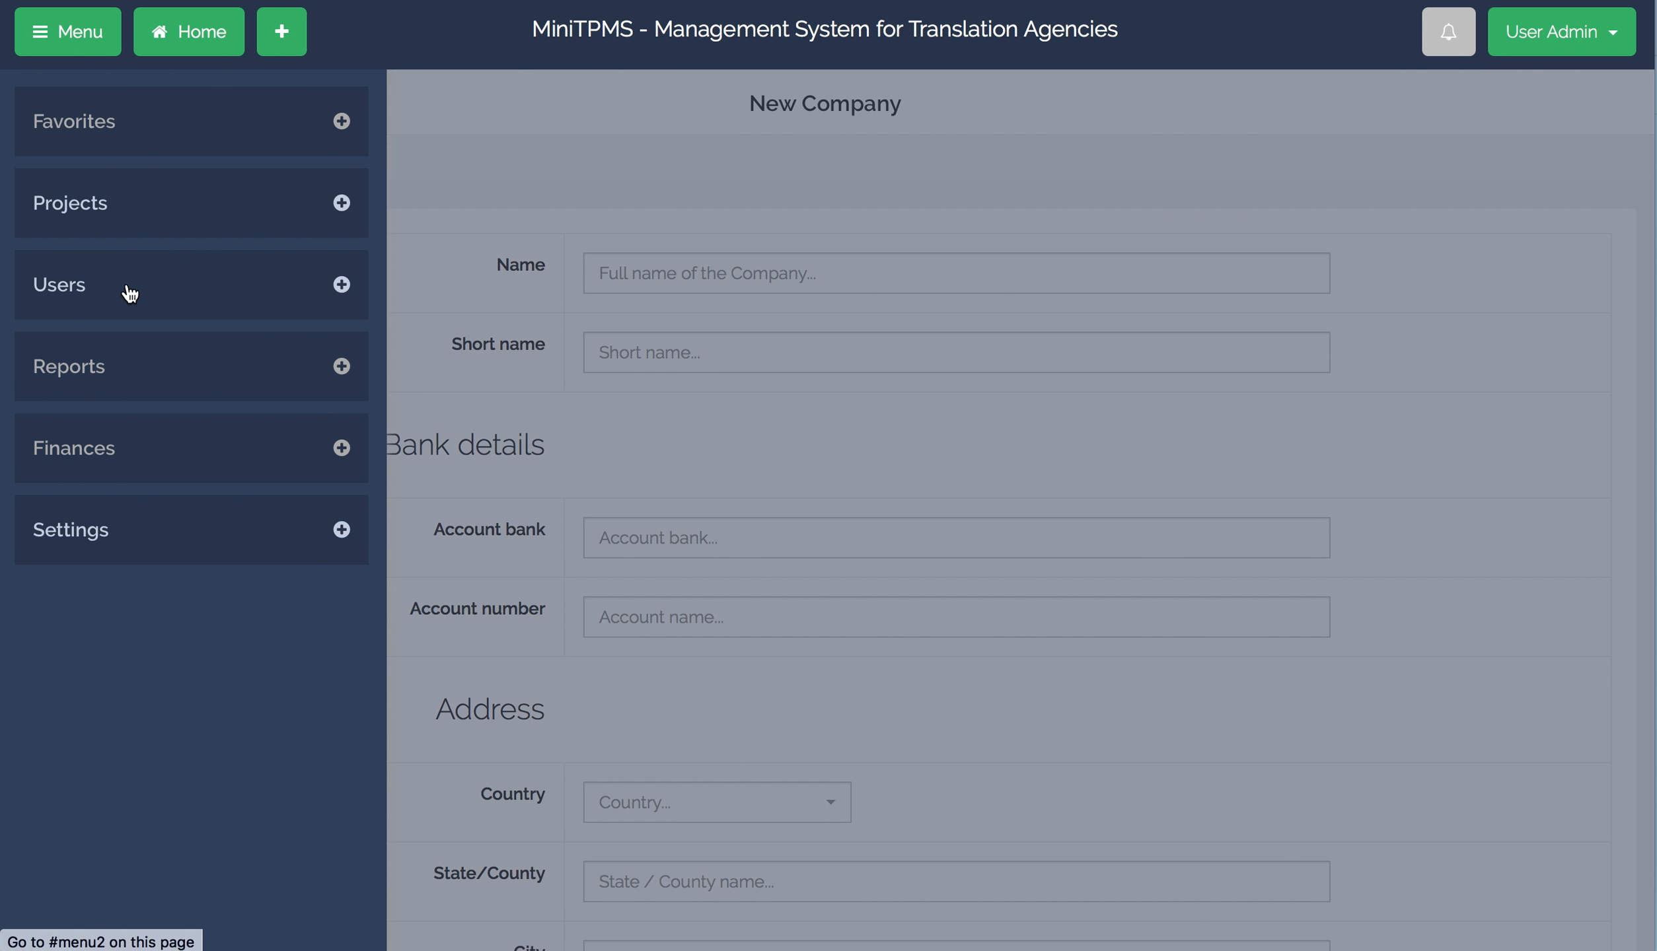
pyautogui.click(88, 206)
pyautogui.click(76, 267)
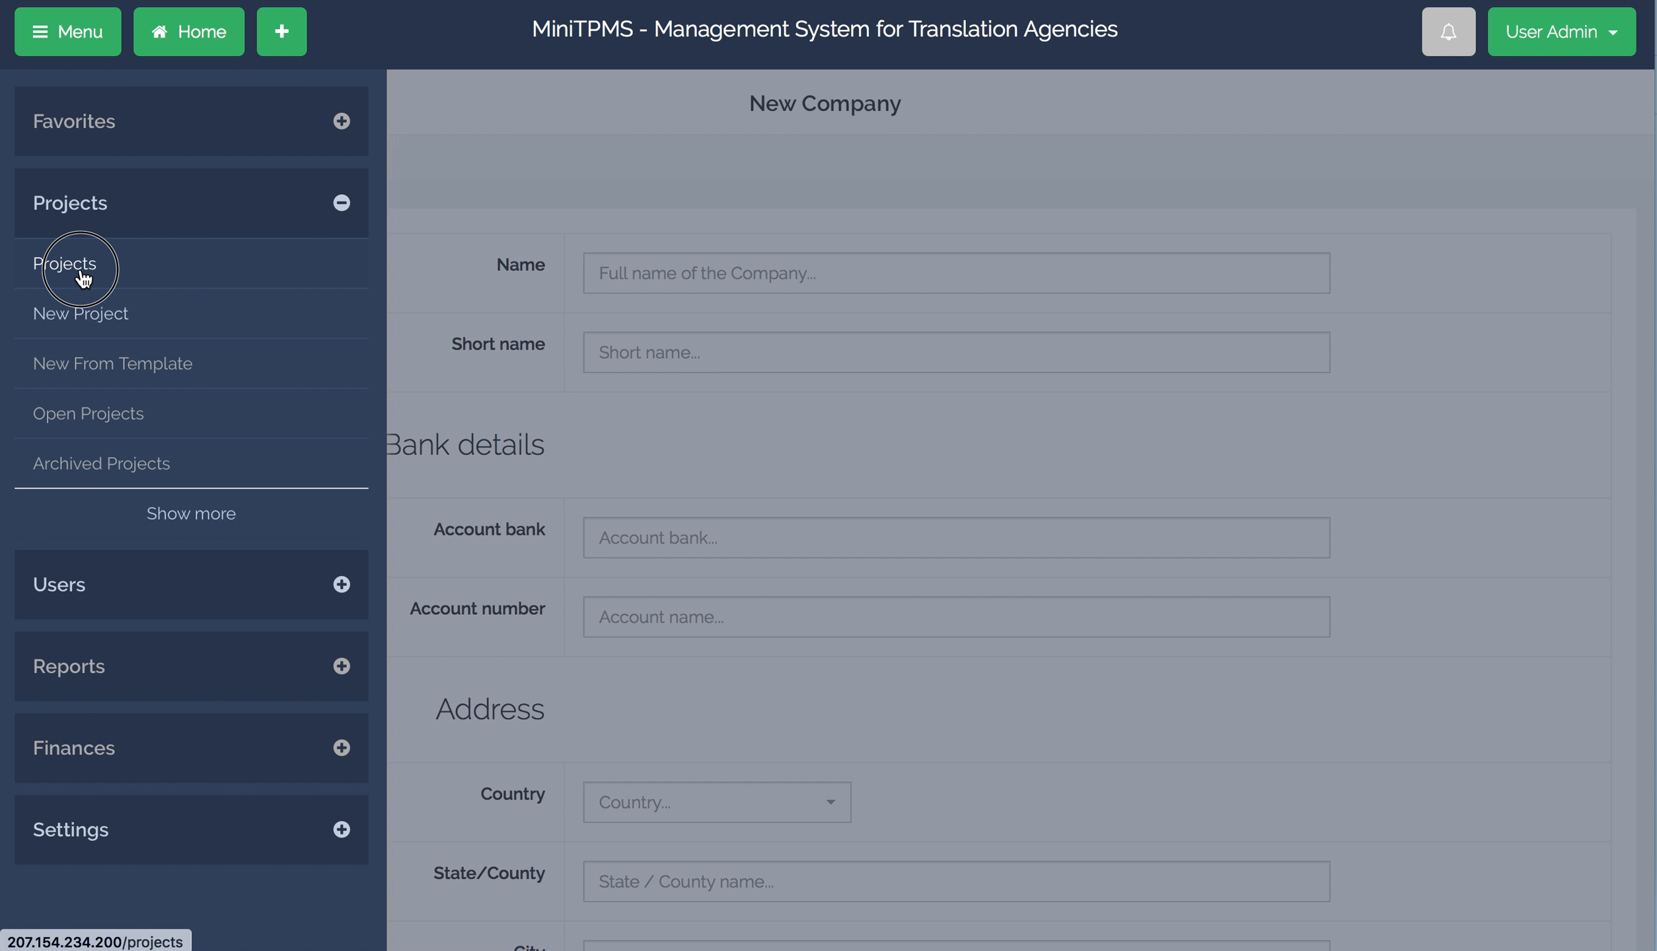
pyautogui.click(327, 363)
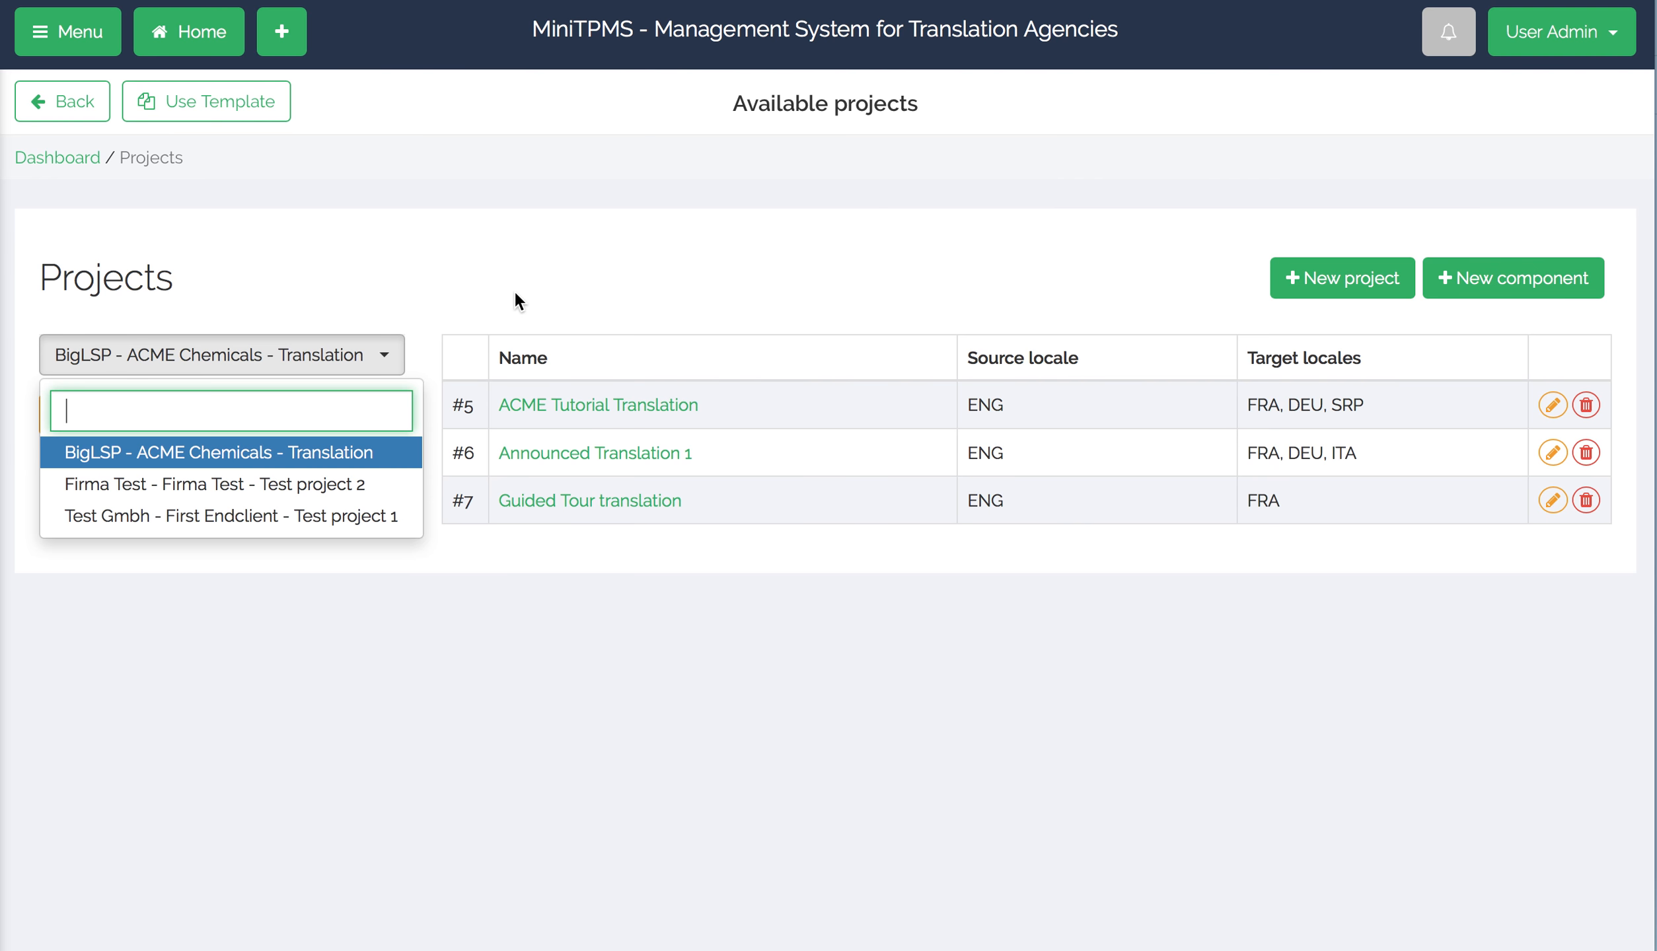
pyautogui.click(647, 261)
pyautogui.click(218, 44)
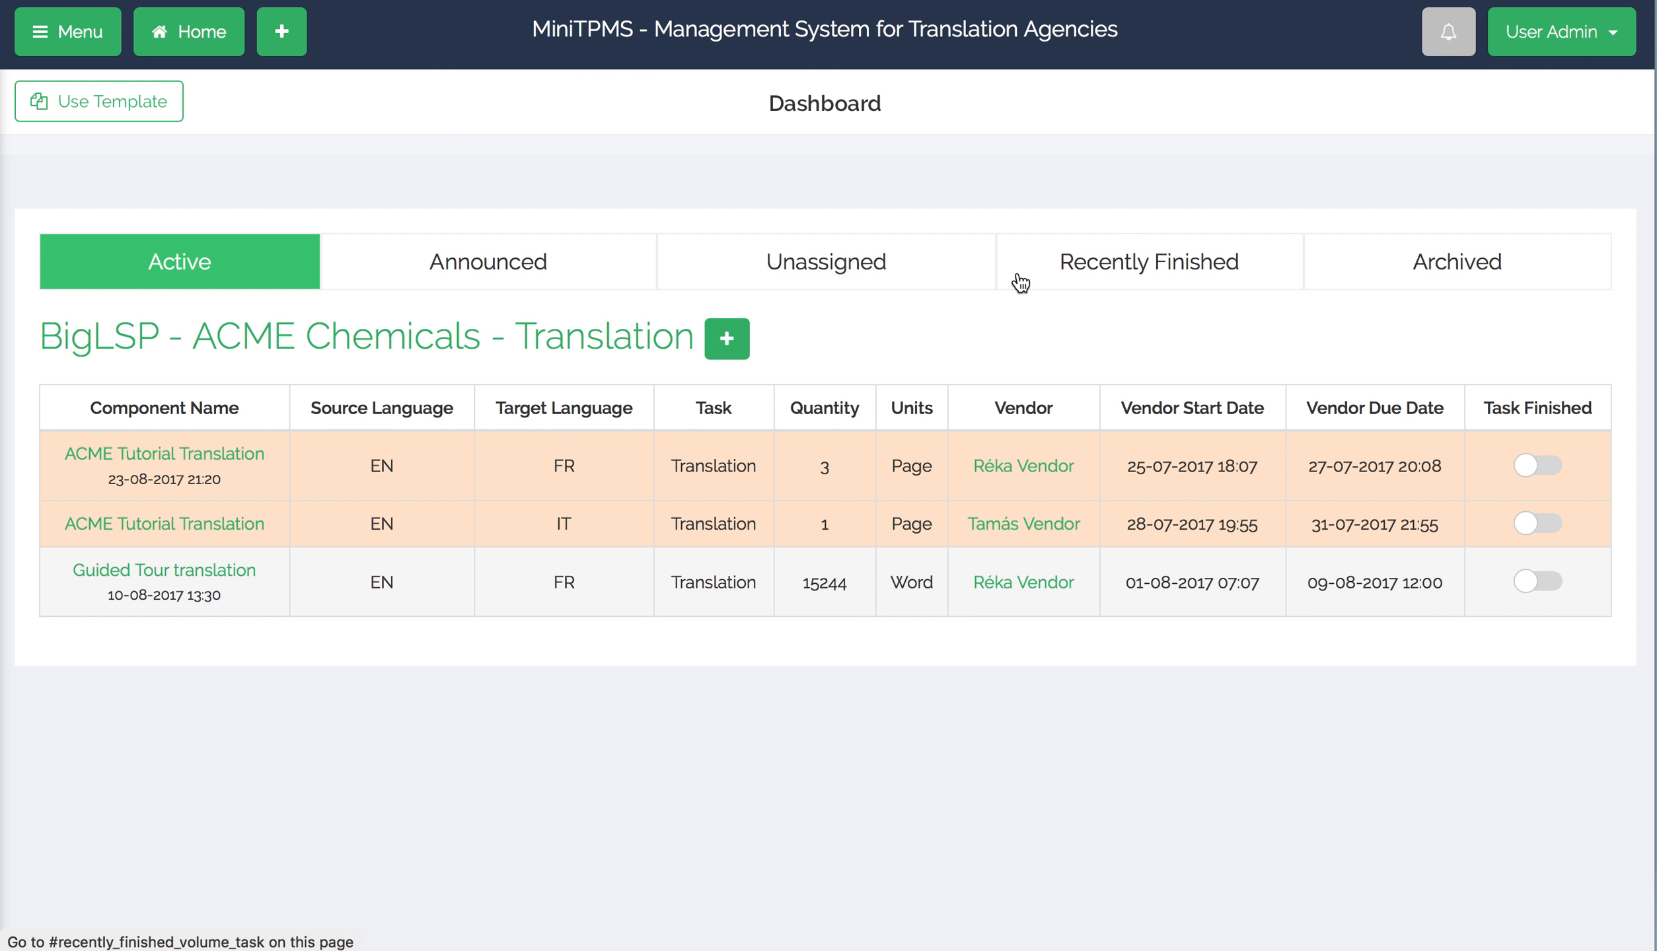
pyautogui.press('super+Tab')
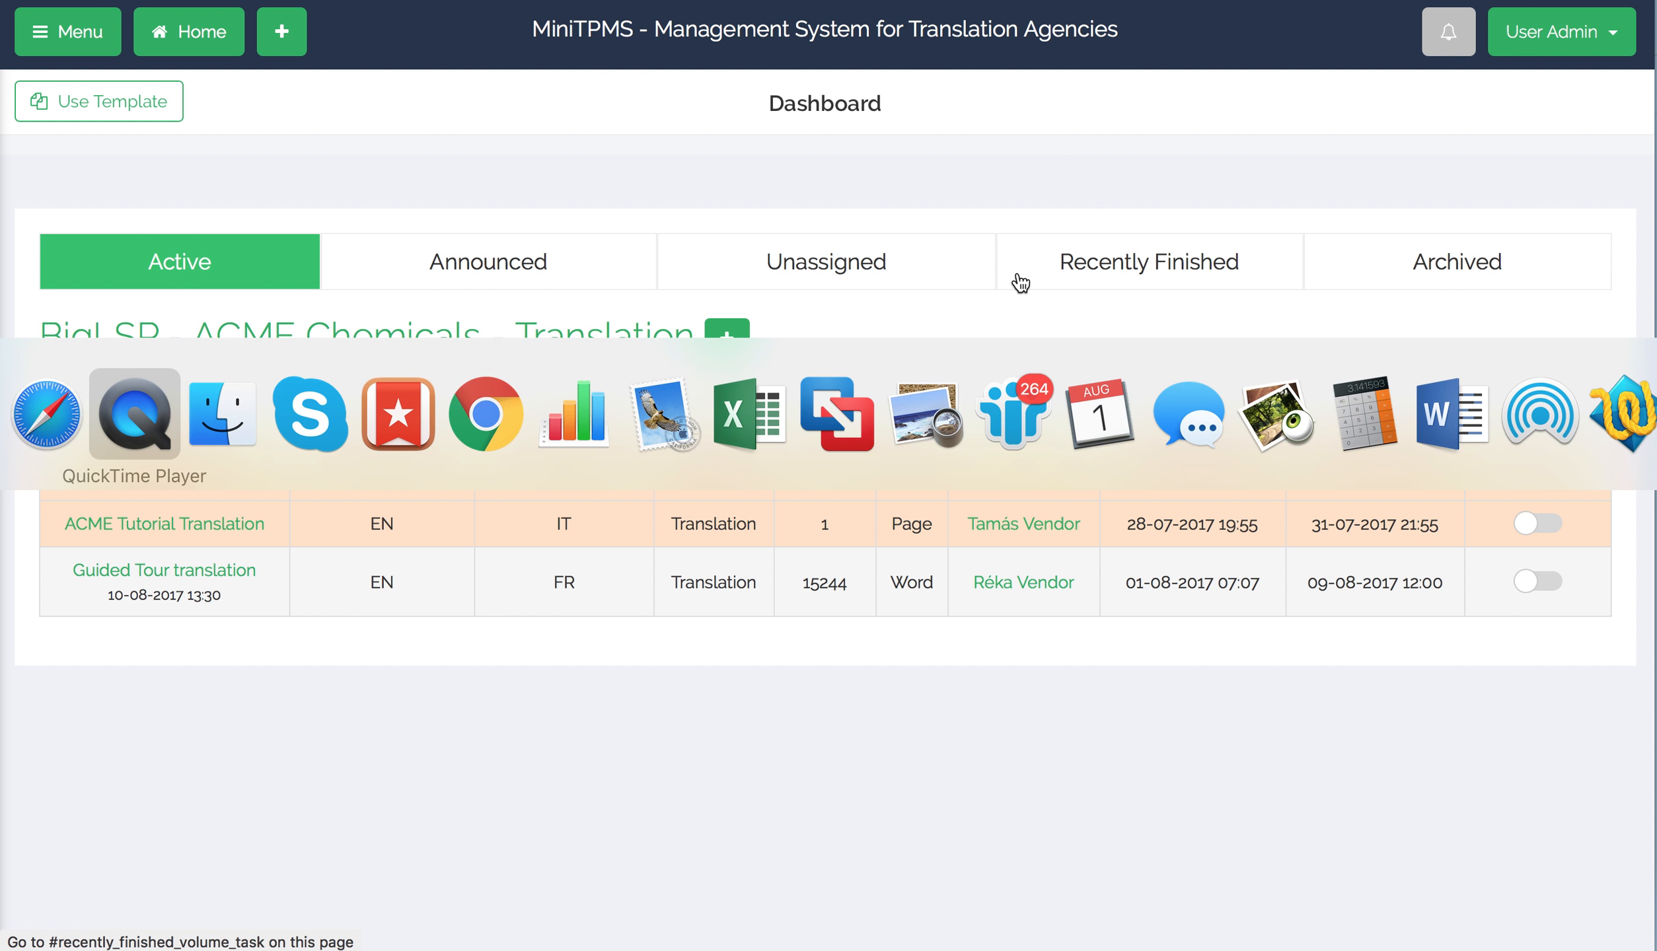
pyautogui.click(55, 411)
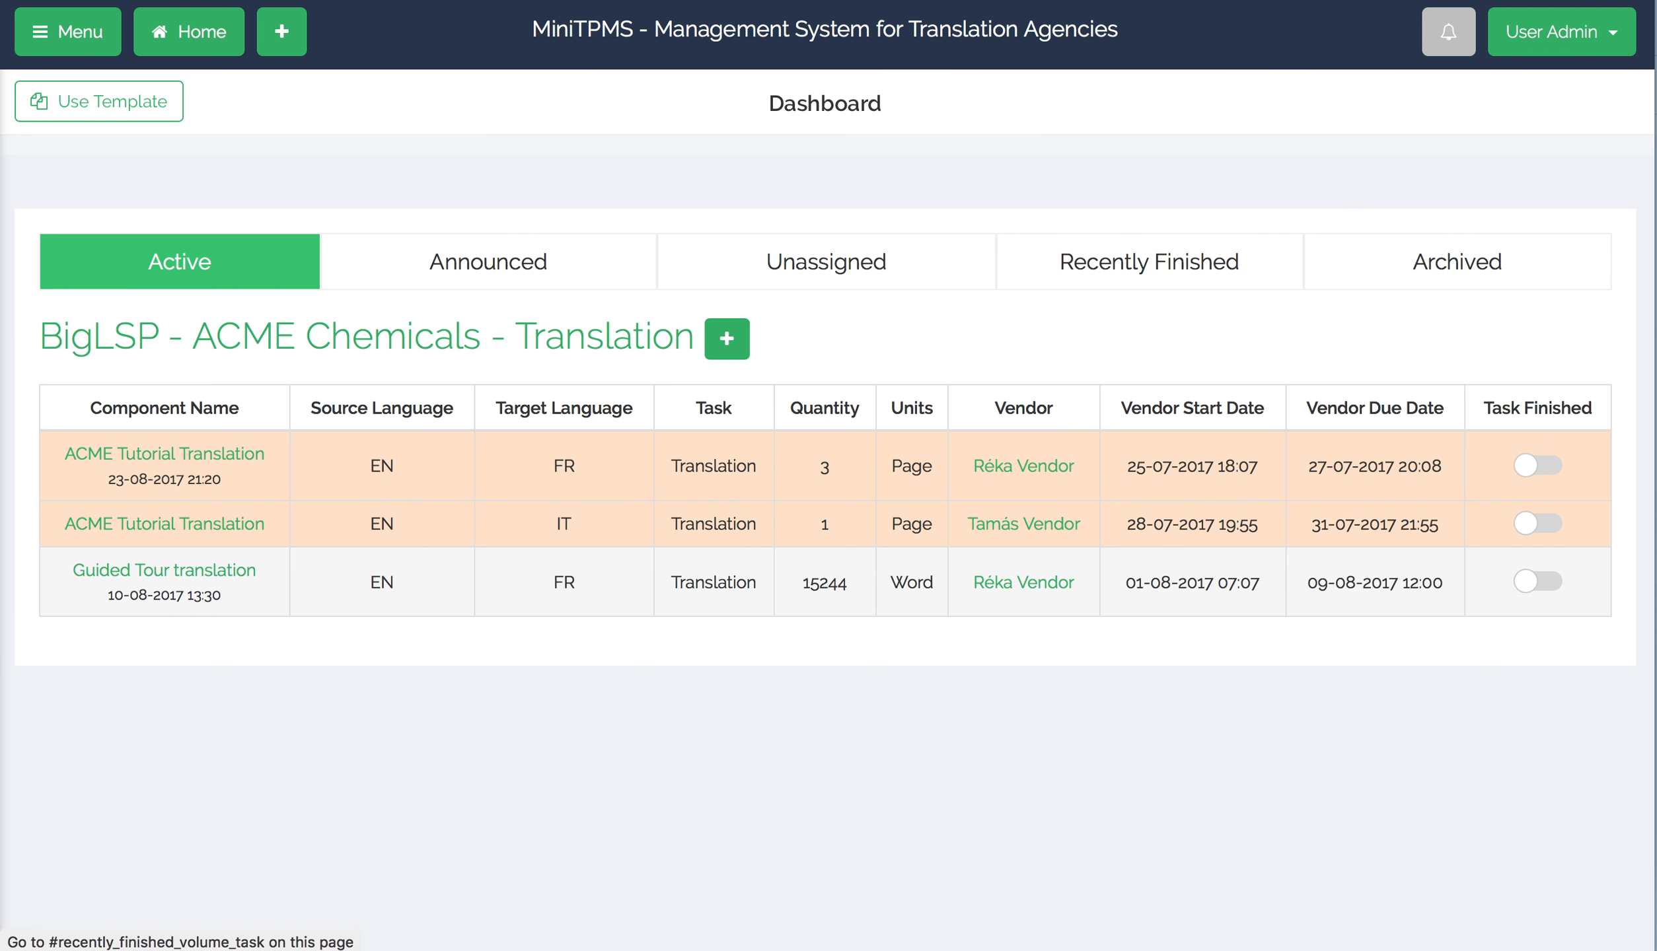